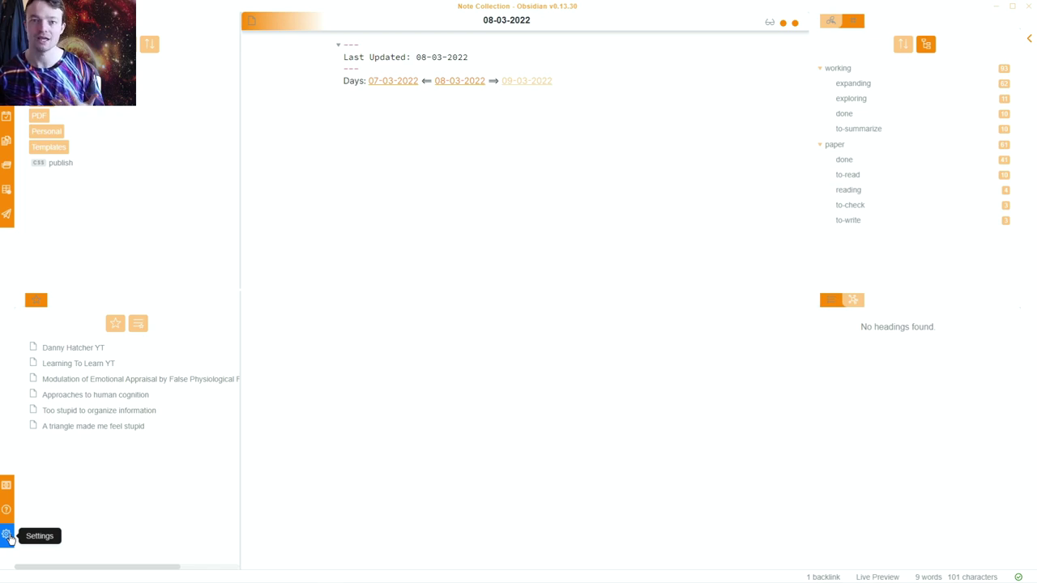
Open the editor settings and view the choices for Default new pane view and Default editing mode without changing either.
click(6, 535)
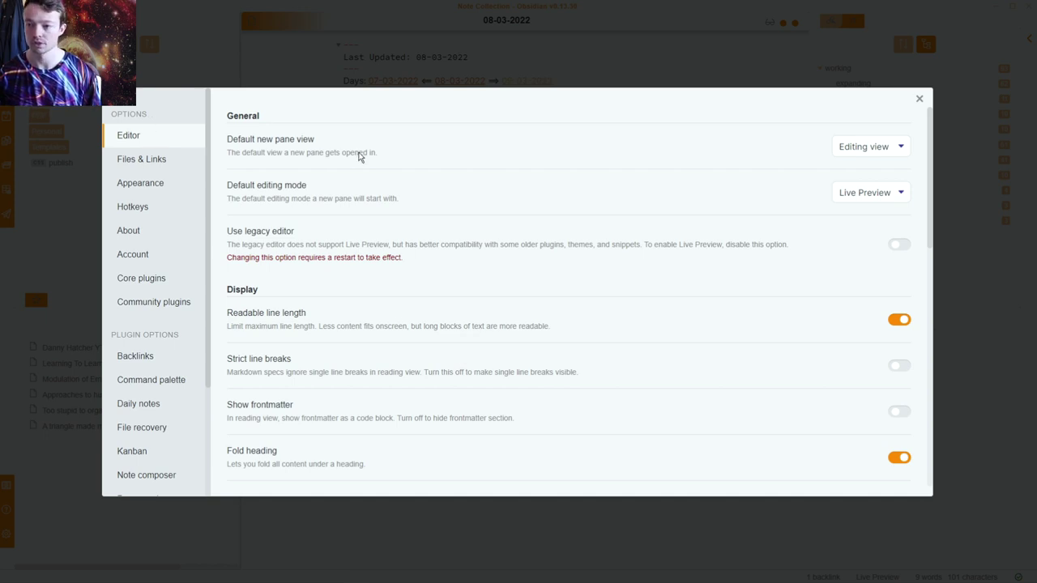
click(885, 158)
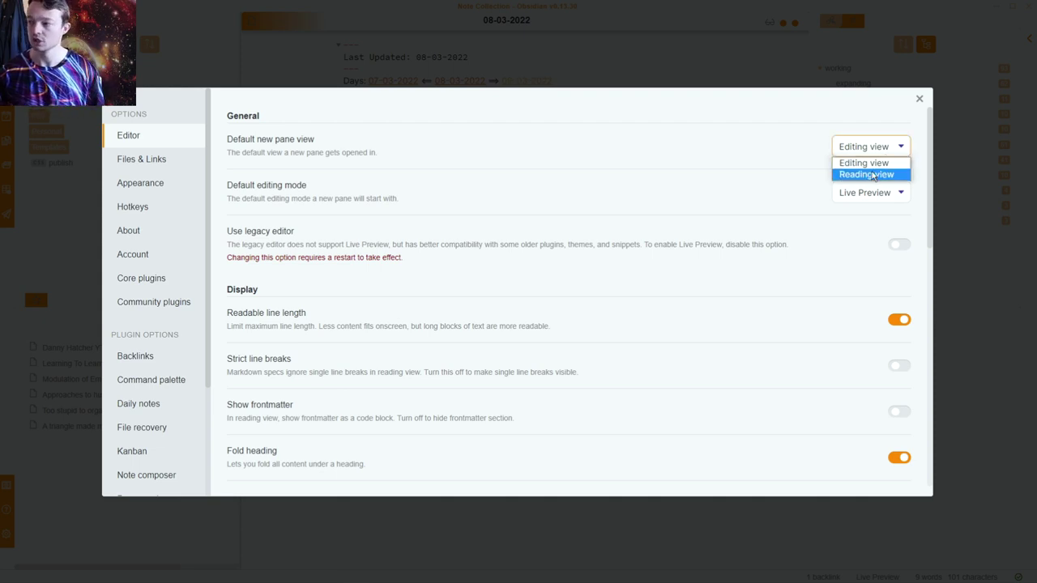
click(790, 148)
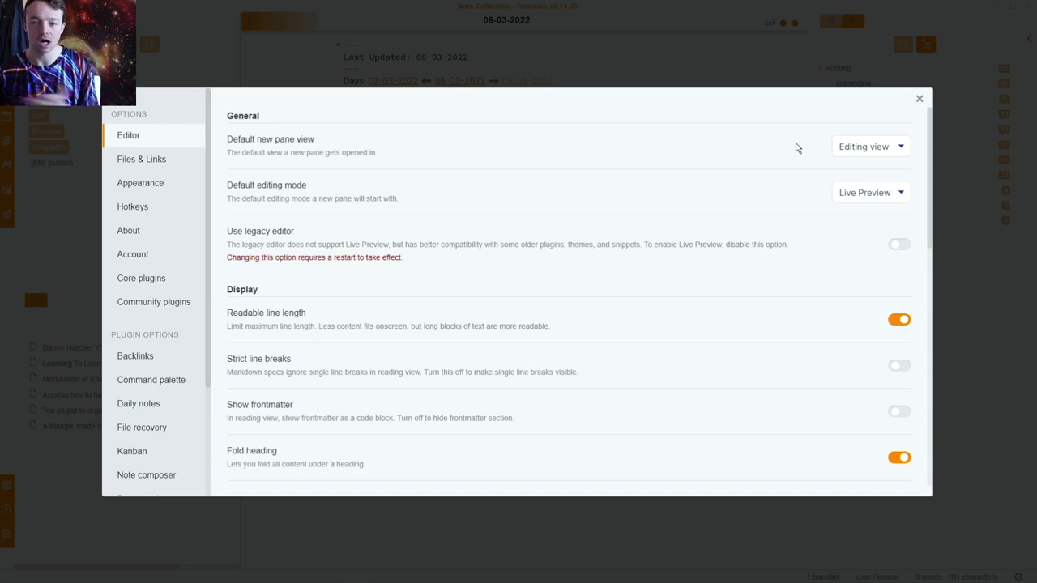
click(875, 200)
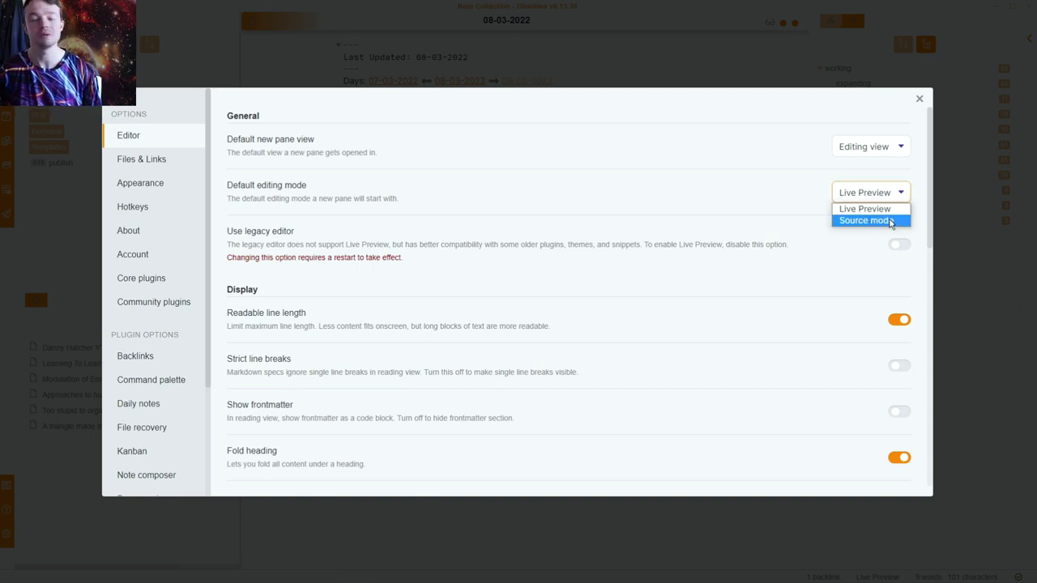
click(774, 168)
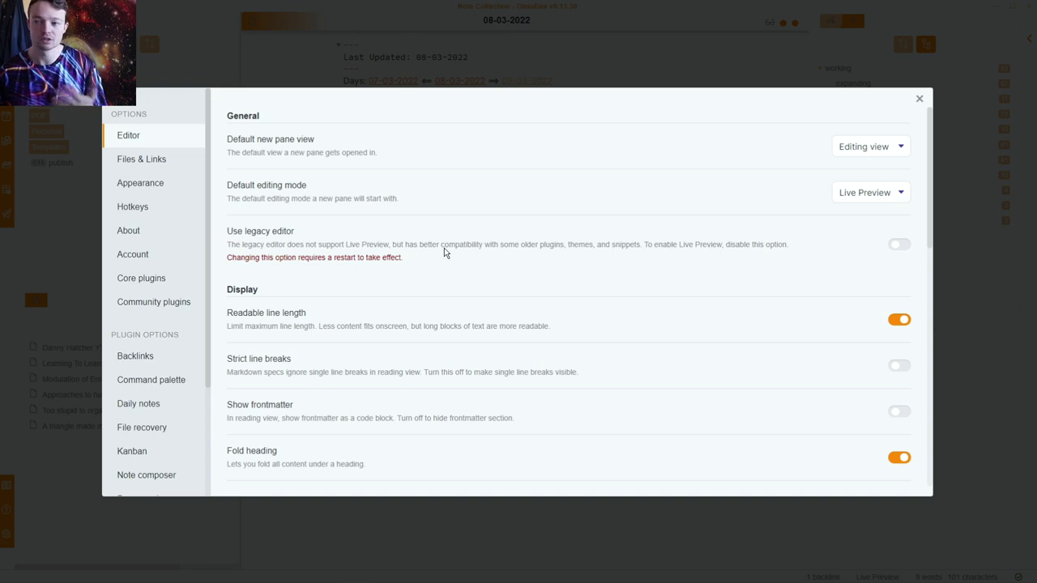
Turn off Readable line length in the editor settings and return to the daily note.
scroll(481, 235, down, 3)
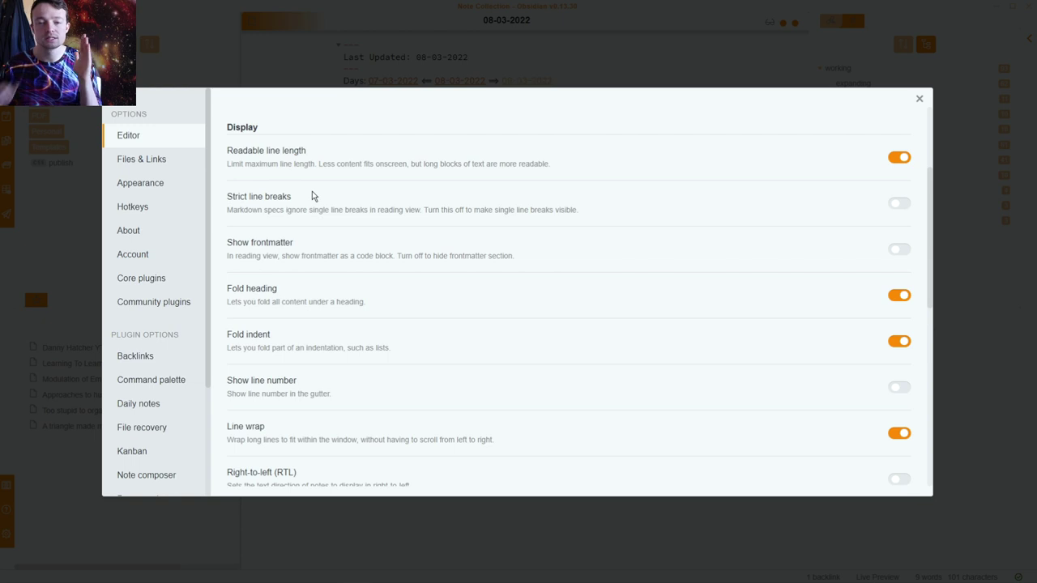
click(899, 156)
click(919, 99)
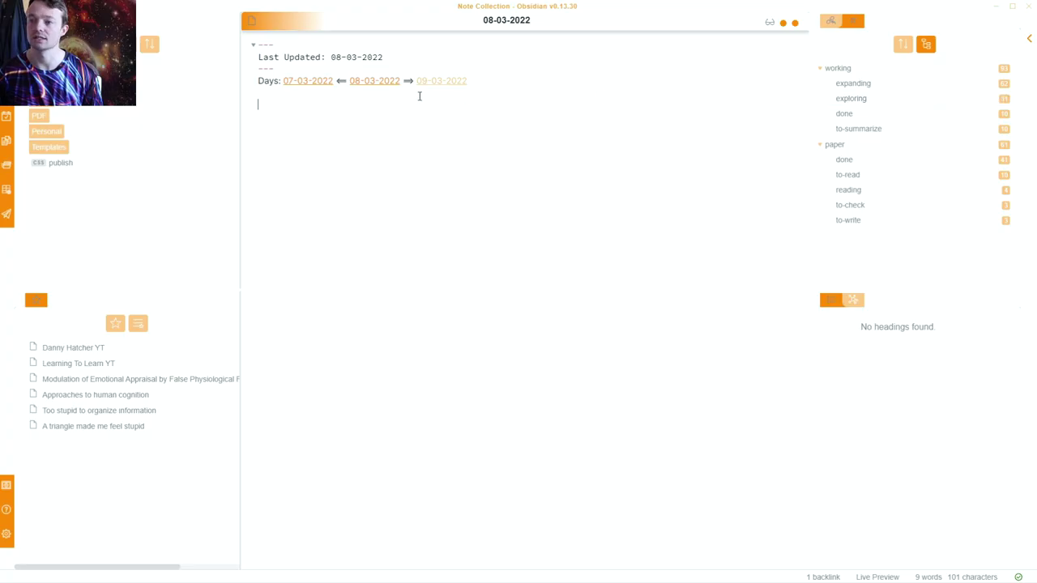
click(759, 102)
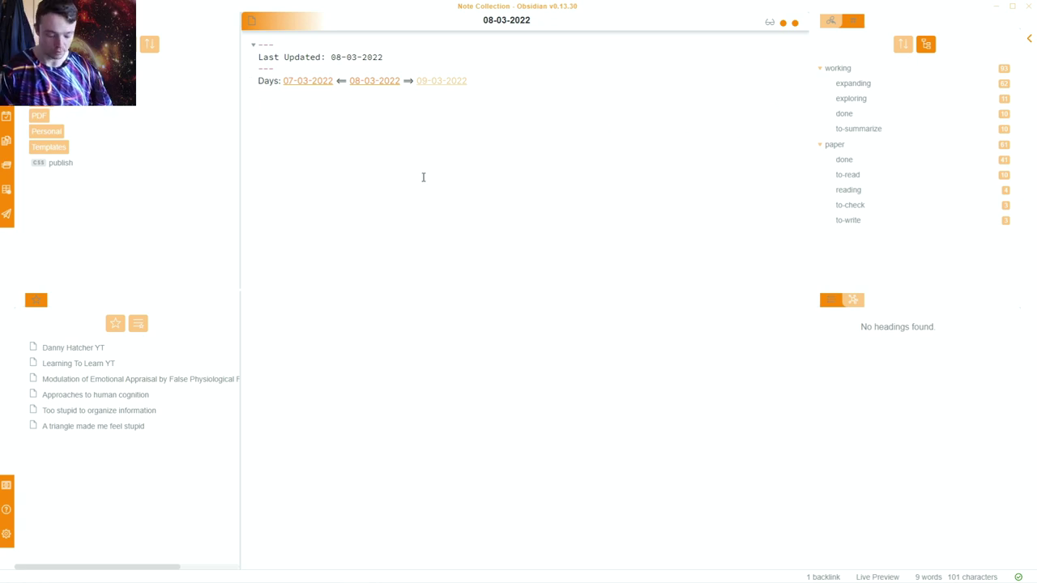
Turn Readable line length back on in the editor settings and close them.
key(ctrl+comma)
click(901, 325)
click(921, 99)
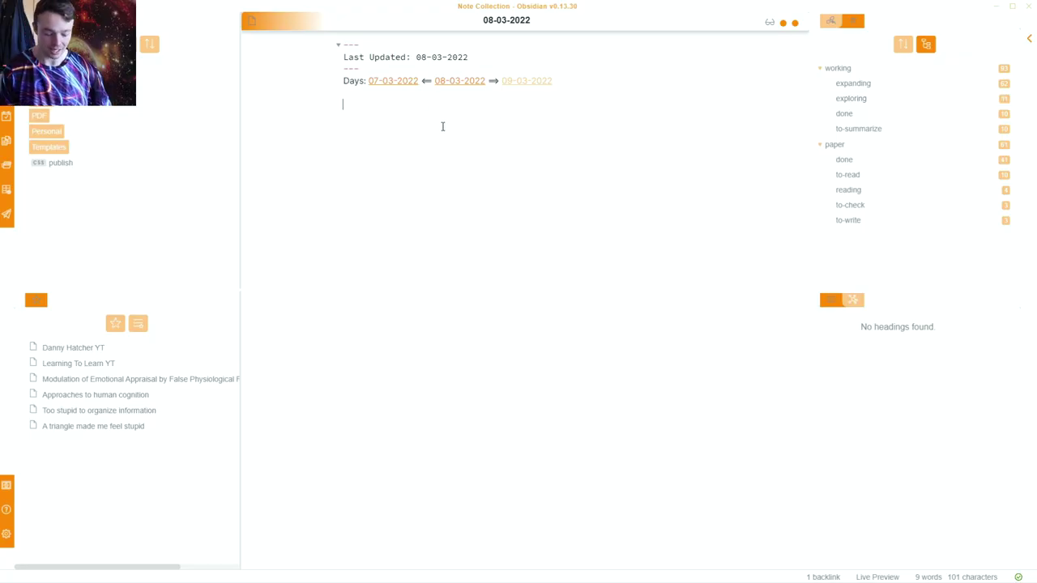
Review the Show frontmatter option in the editor settings, and highlight the note's frontmatter block to examine it.
key(ctrl+comma)
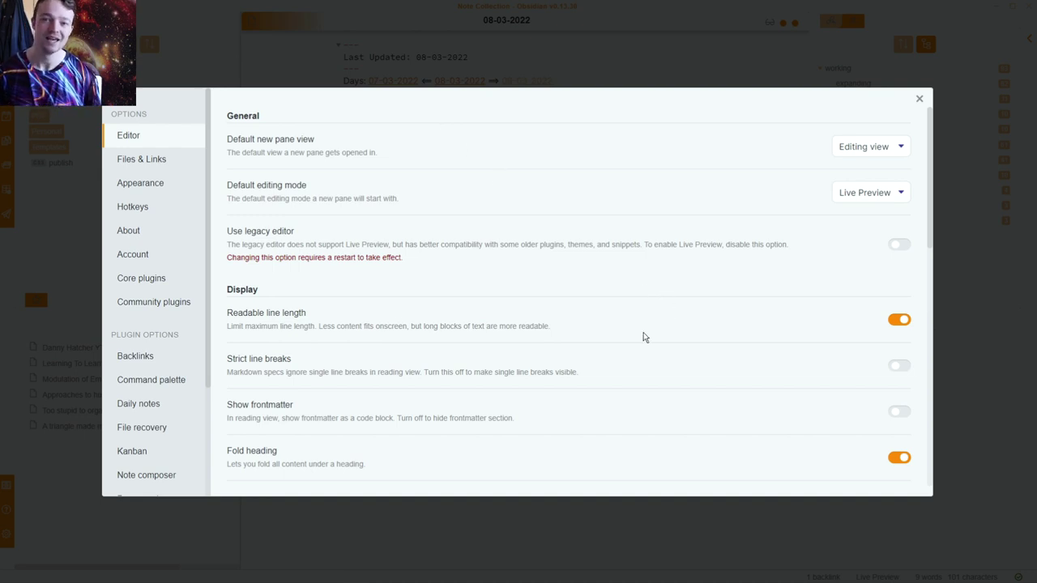
scroll(644, 333, down, 1)
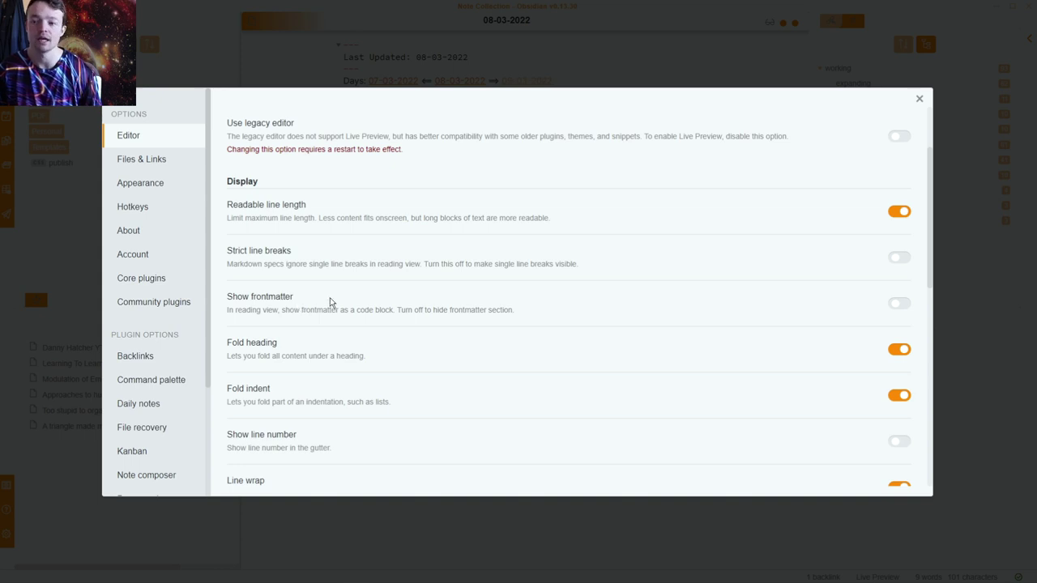
click(417, 60)
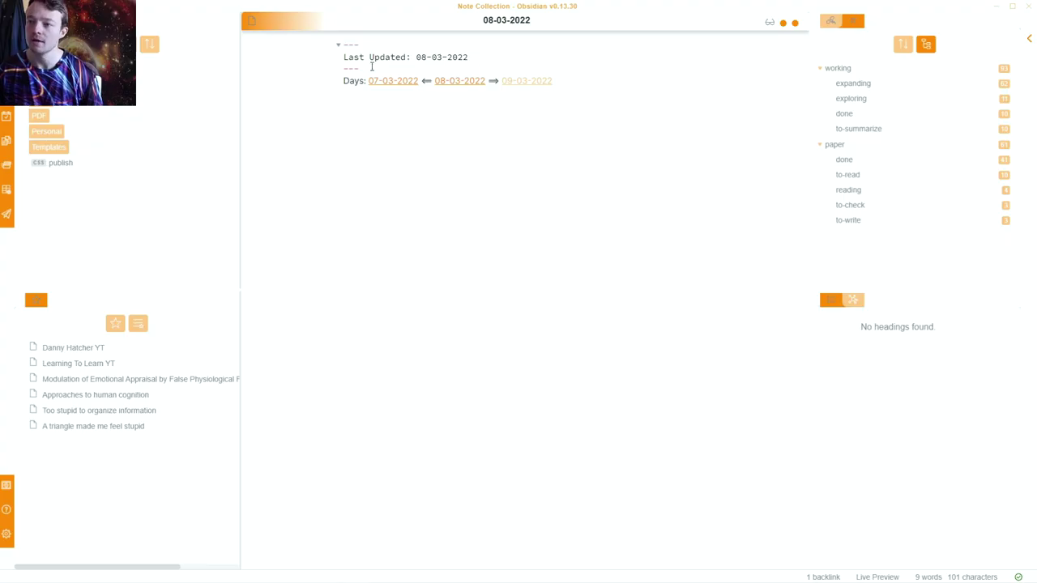
drag(371, 67, 342, 43)
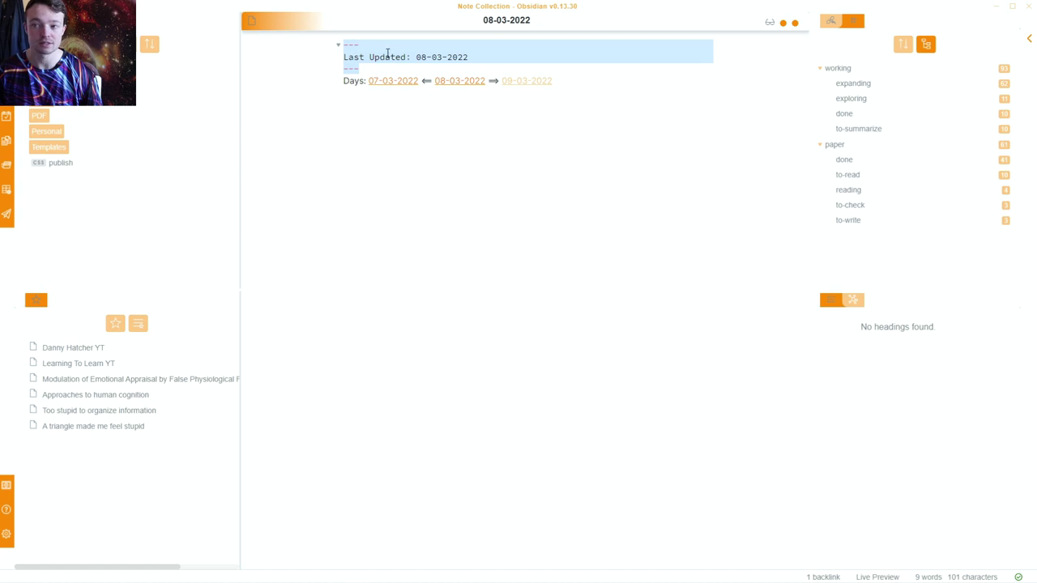
click(376, 57)
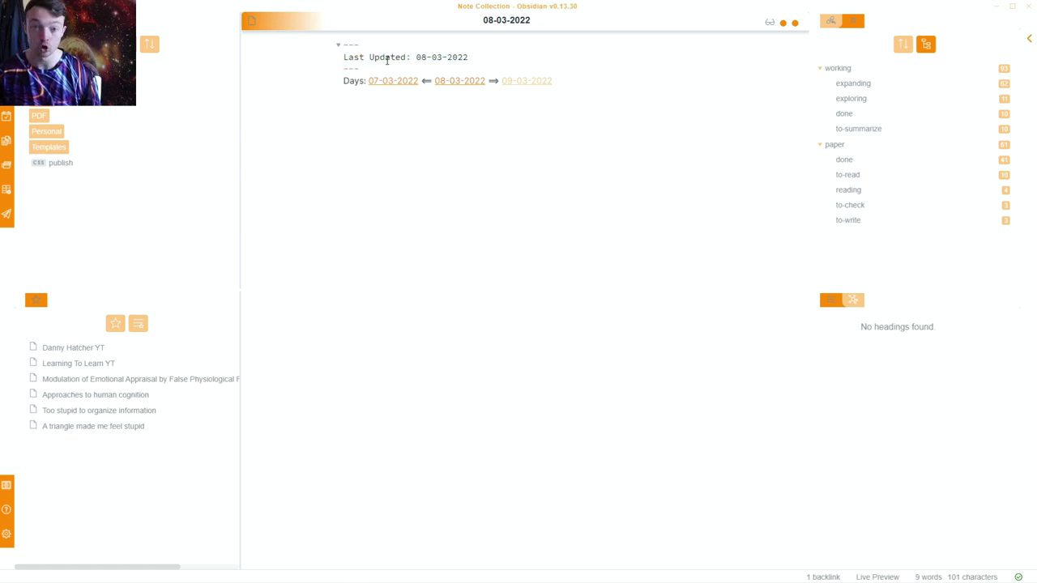
click(347, 223)
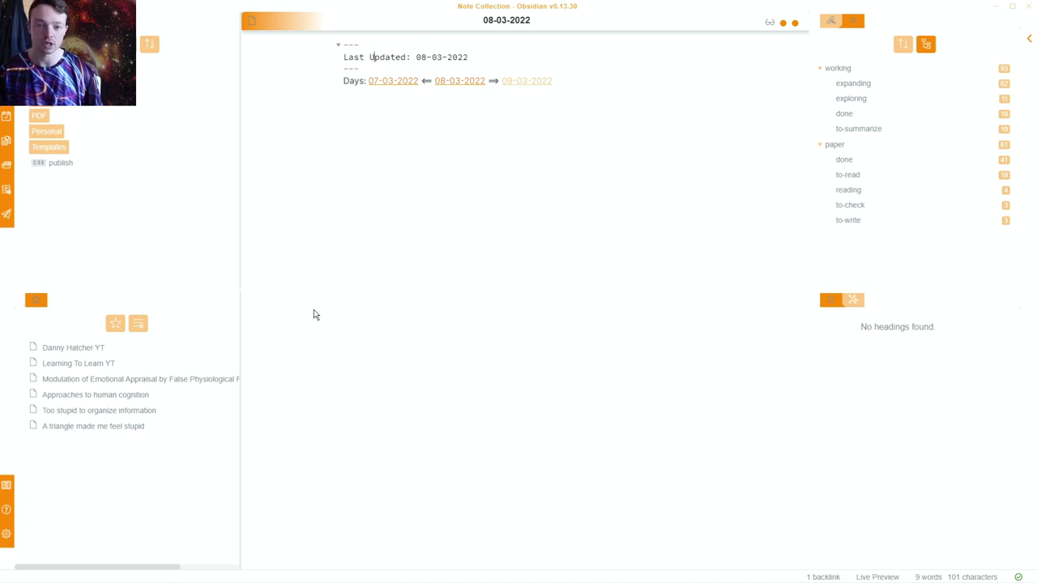
Add the level-one heading "heaidng" with the line "a" beneath it in the daily note, and fold and unfold the heading.
key(ctrl+comma)
scroll(314, 315, down, 4)
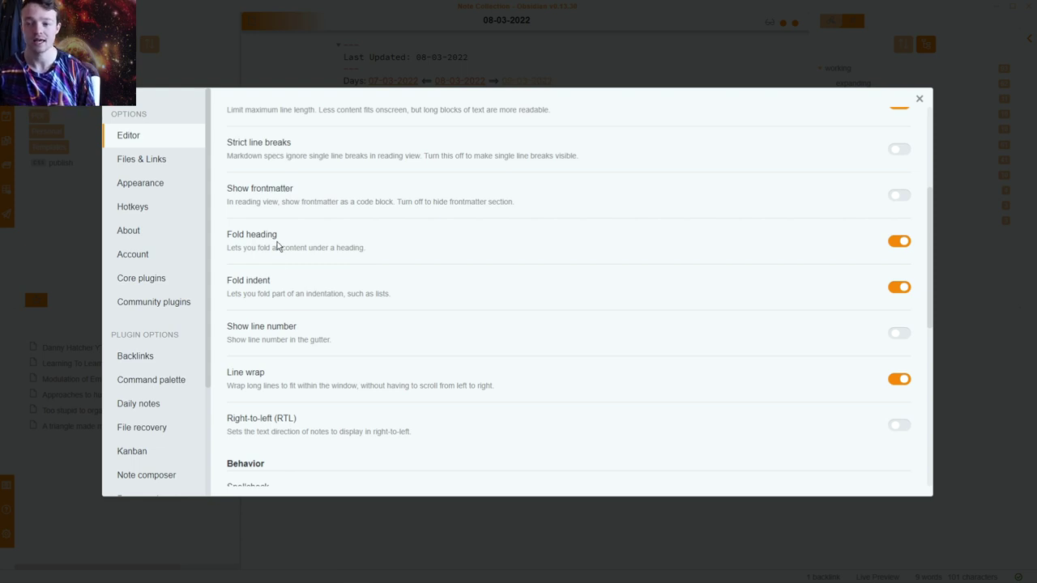
click(418, 67)
click(389, 106)
text(# heaidng)
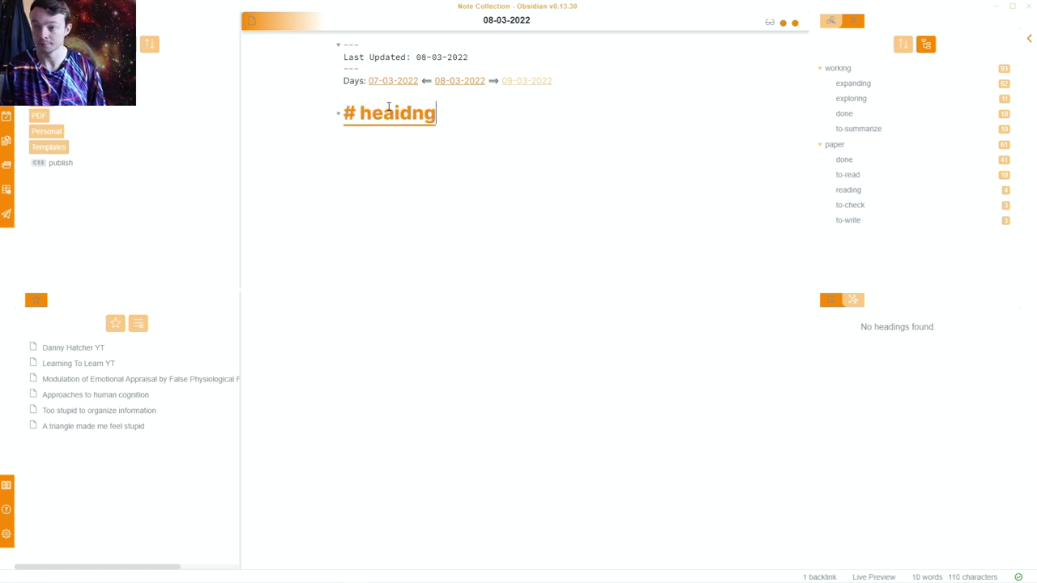
key(Return)
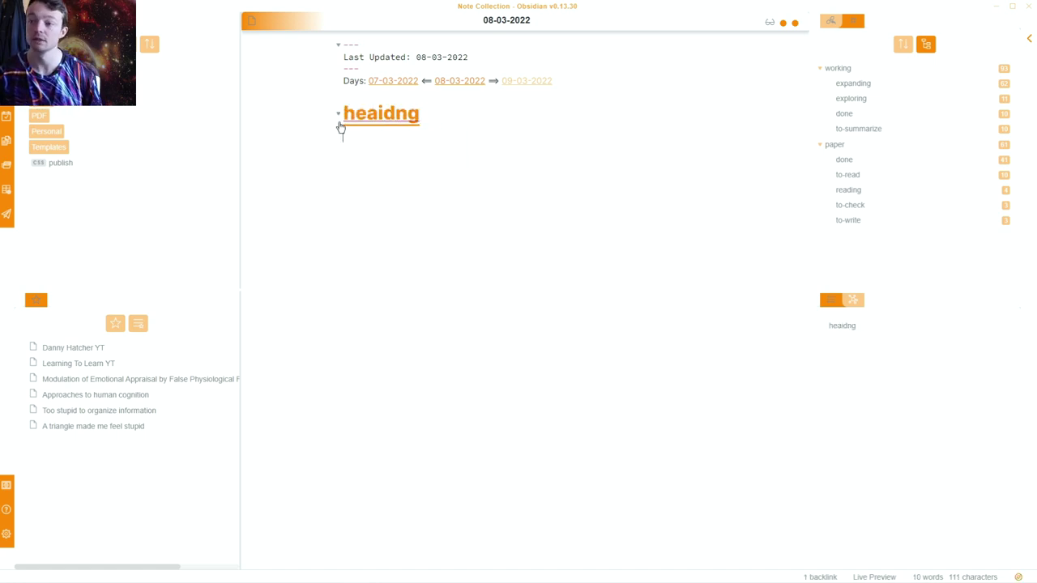
text(a)
key(Return)
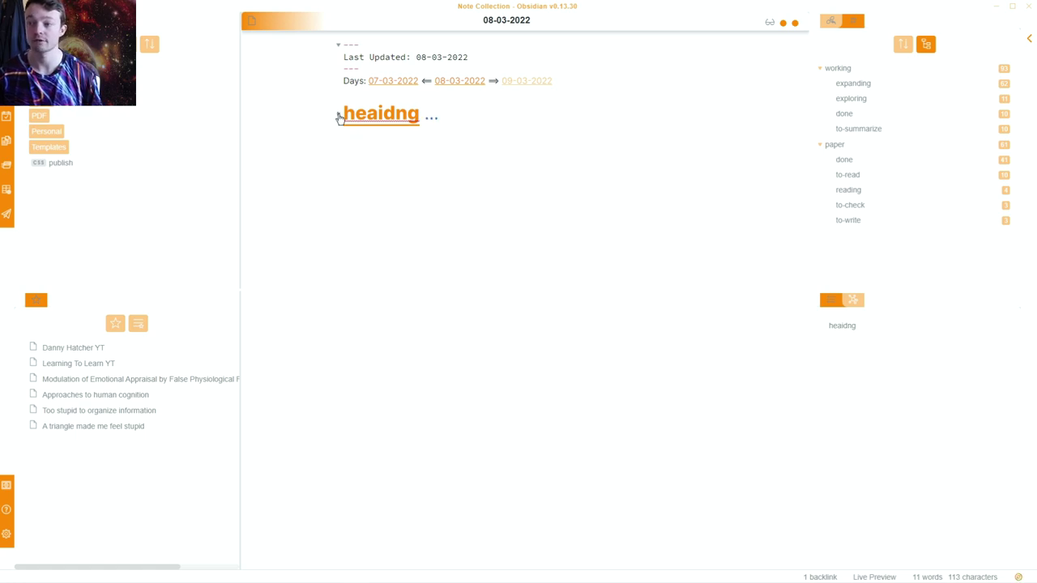
click(338, 115)
Add an indented line "a" beneath the existing "a" line under the heading.
key(Return)
key(Tab)
text(a)
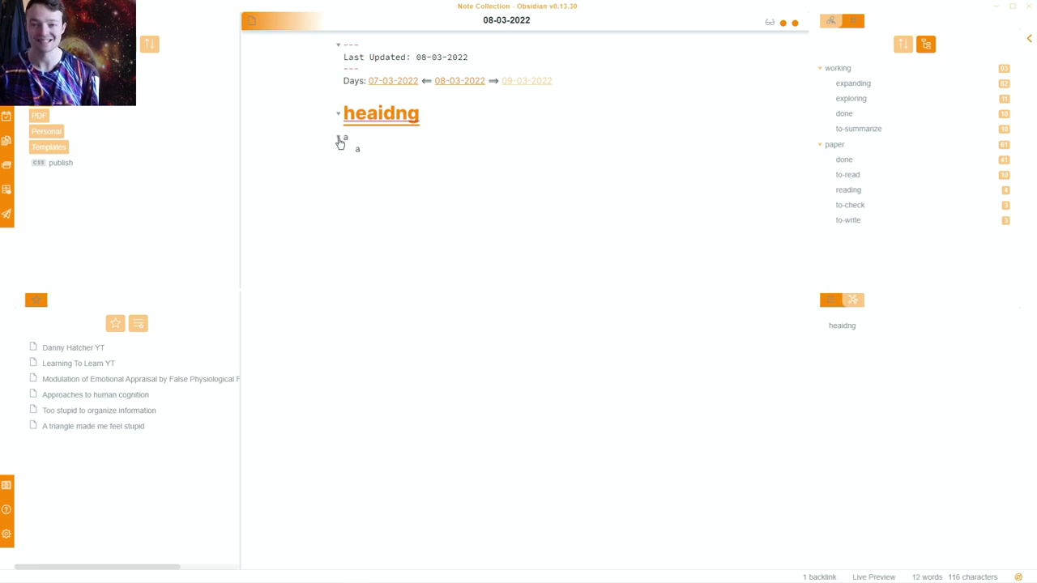
Turn off Line wrap in the editor's display settings and return to the note.
key(ctrl+comma)
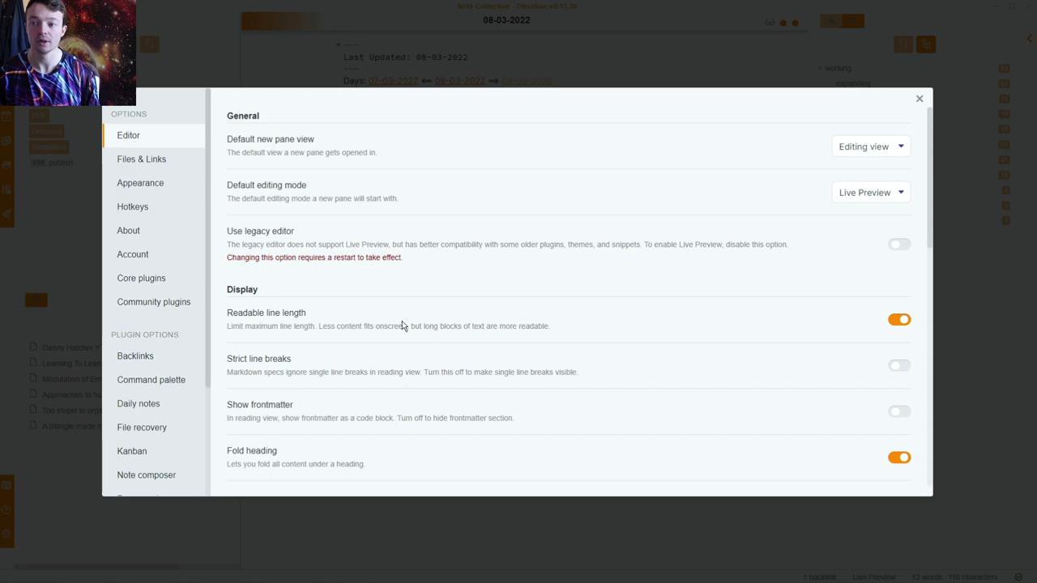
scroll(402, 320, down, 2)
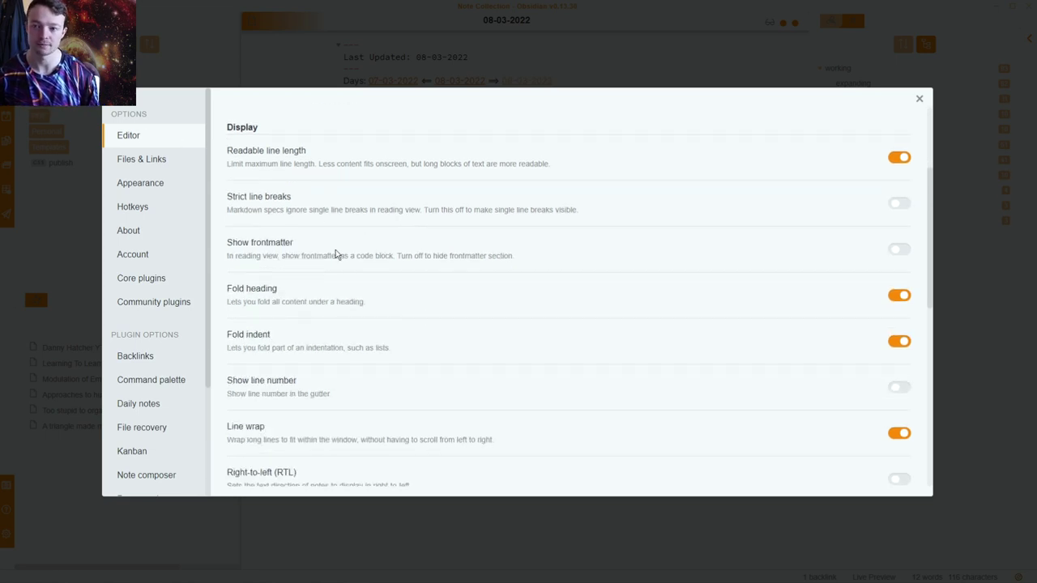
scroll(335, 254, down, 1)
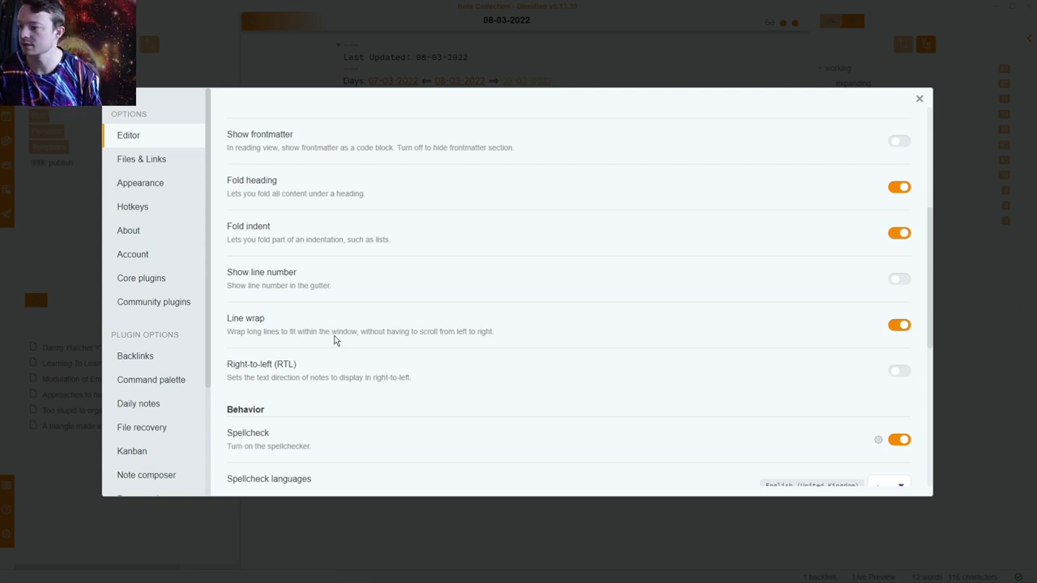
click(899, 325)
key(Escape)
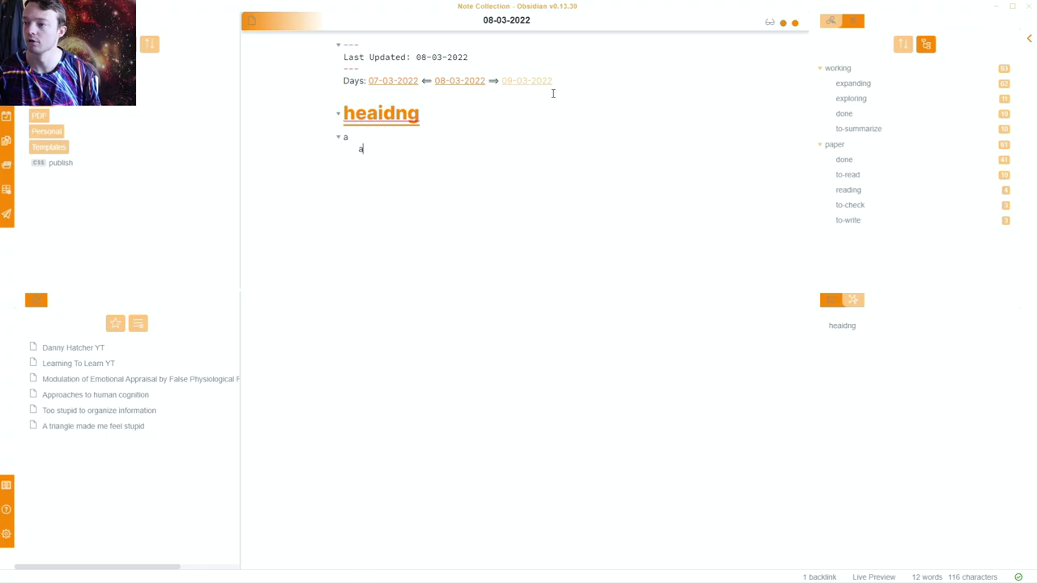
Extend the first "a" line into an unbroken run of a's longer than the pane, and view the line from its start.
click(423, 136)
text(a)
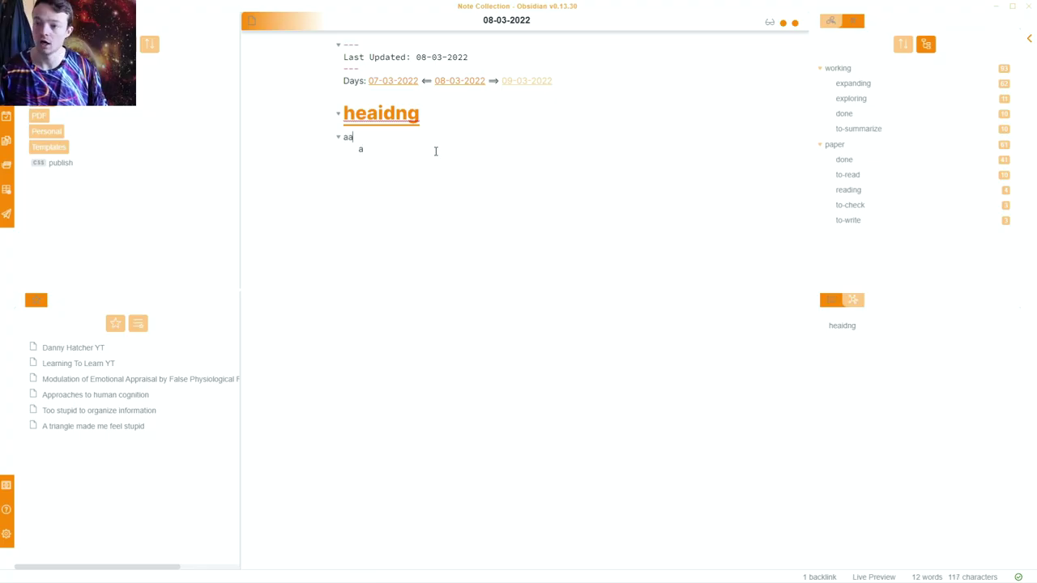
text(aaaaaaaaaaaaaaaaaaaaaaaaaaaaaaaaaaaaaaaaaaaaaaaaaaaaaaaaaaa)
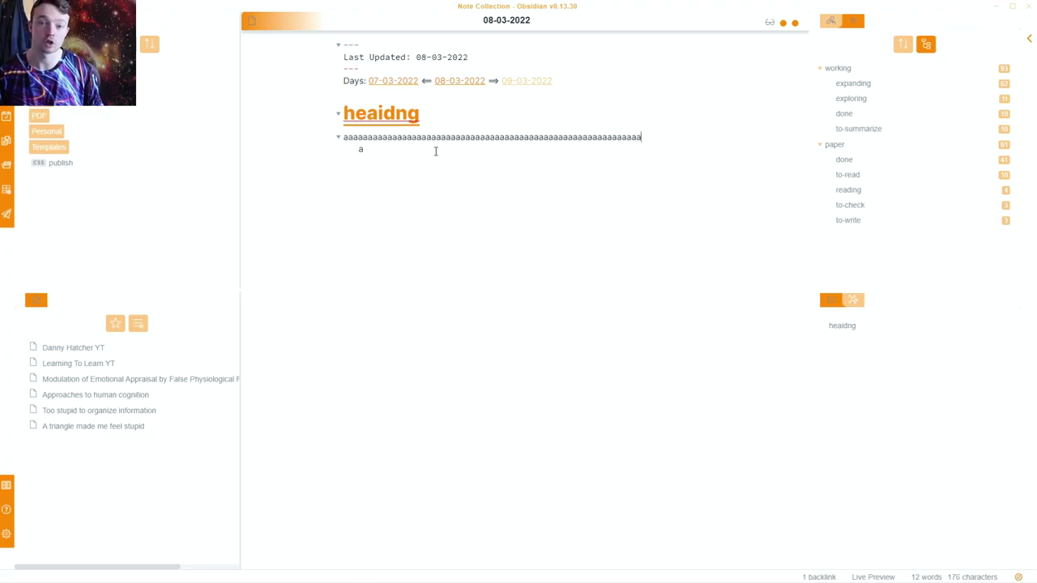
text(aaaaaaaaaaaaaaaaaaaaaaaaaaaaaaaaaaaaaaaaaaaaaaaaaaaaaaaaaaaaaaaaaaaaaaaaaaaaaaaaaaaaaaaaaaaaaaaaaaaaaaaaaaaaaaaaaaaaa)
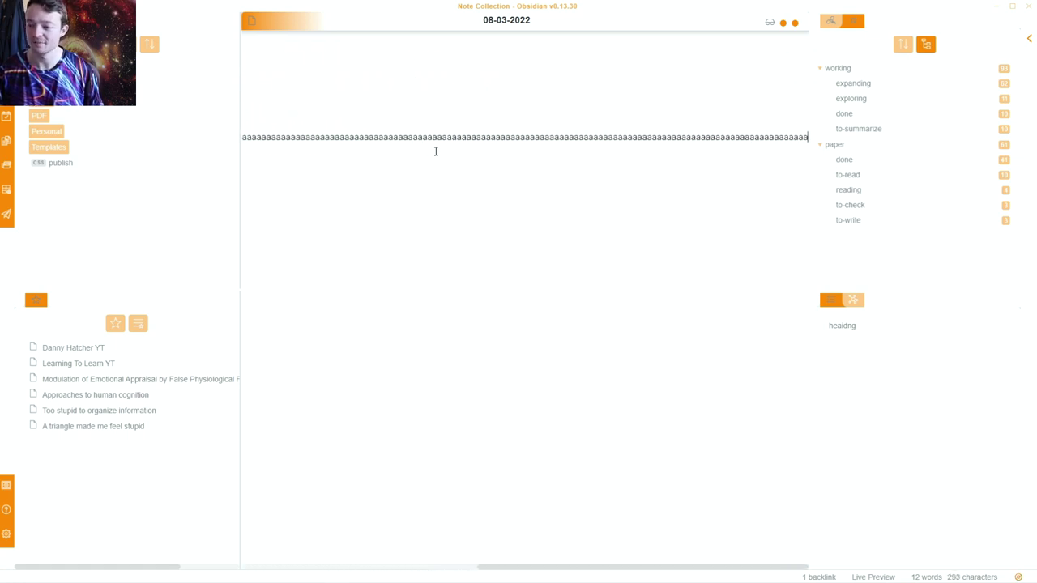
drag(590, 567, 317, 511)
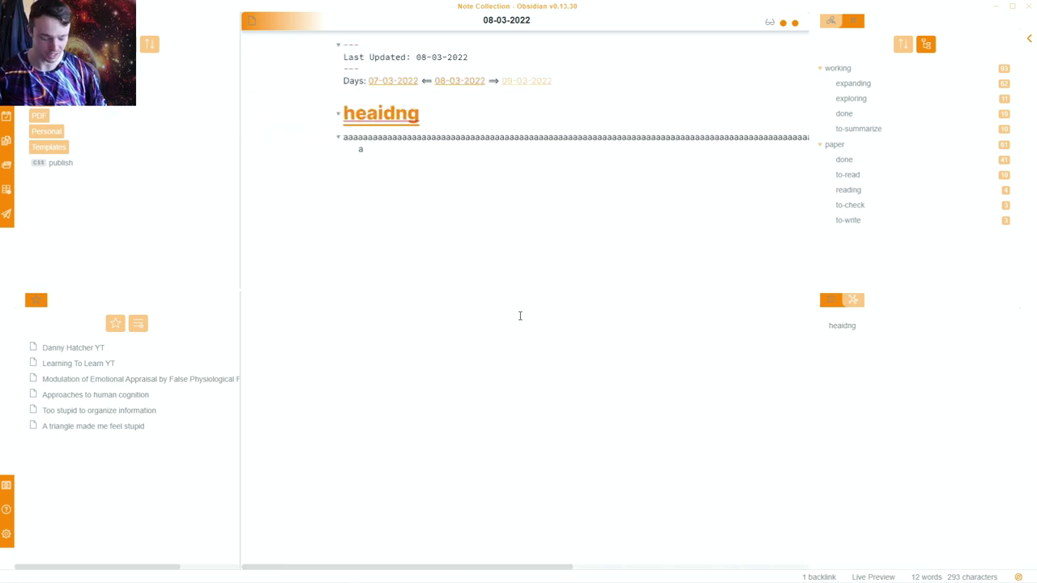
Turn Line wrap back on in the editor's display settings.
key(ctrl+comma)
scroll(502, 304, down, 3)
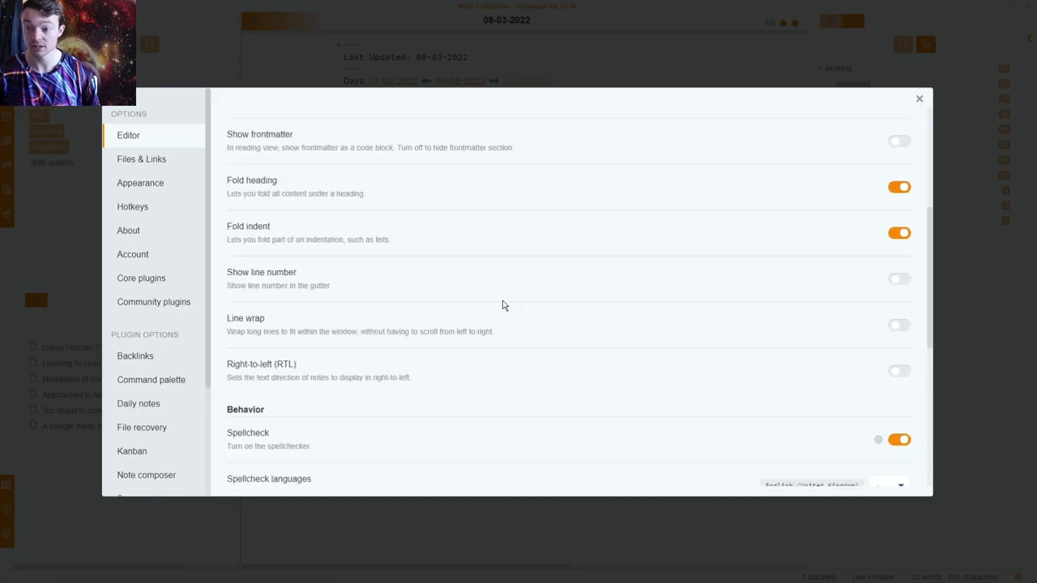
click(898, 325)
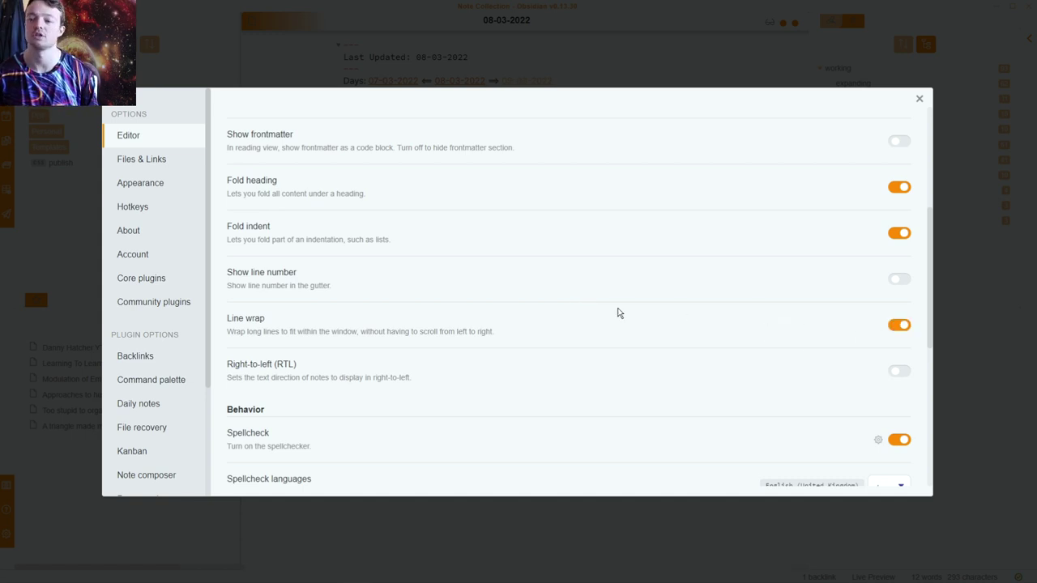
Examine the words in the Spellcheck dictionary and review the editor's Behavior options down to Tab size.
scroll(618, 312, down, 2)
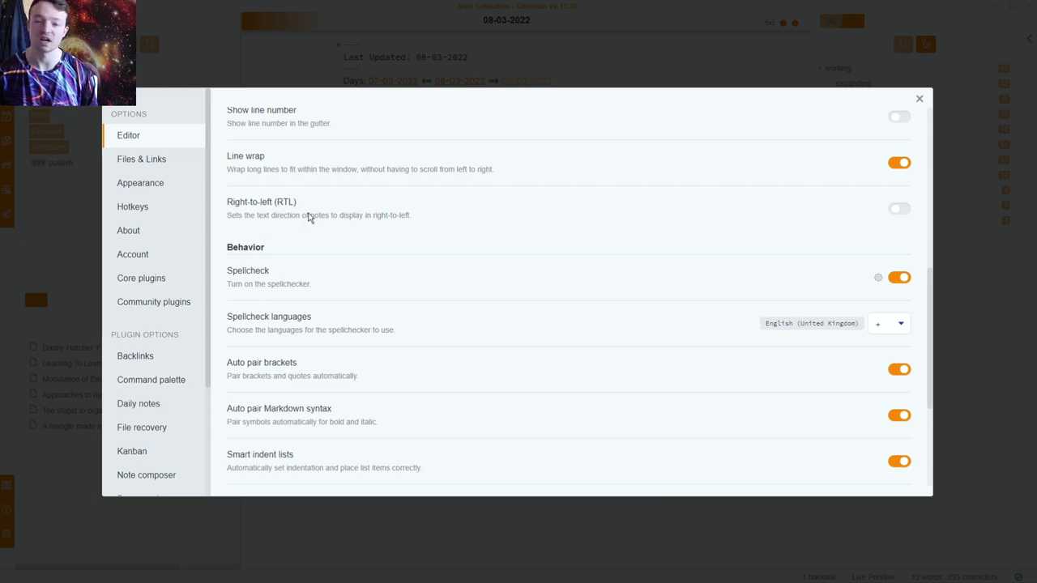
scroll(347, 280, down, 1)
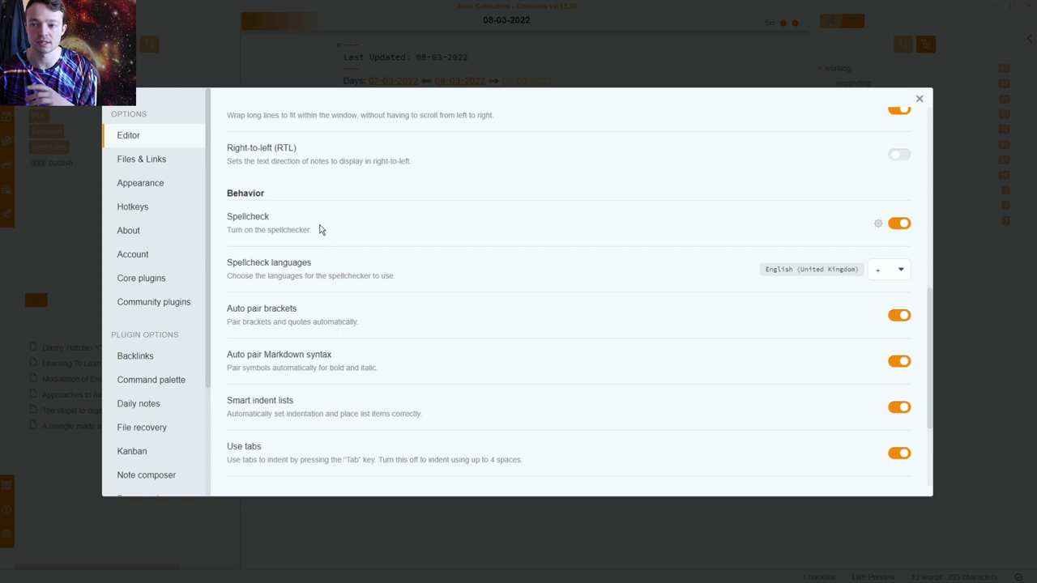
click(878, 223)
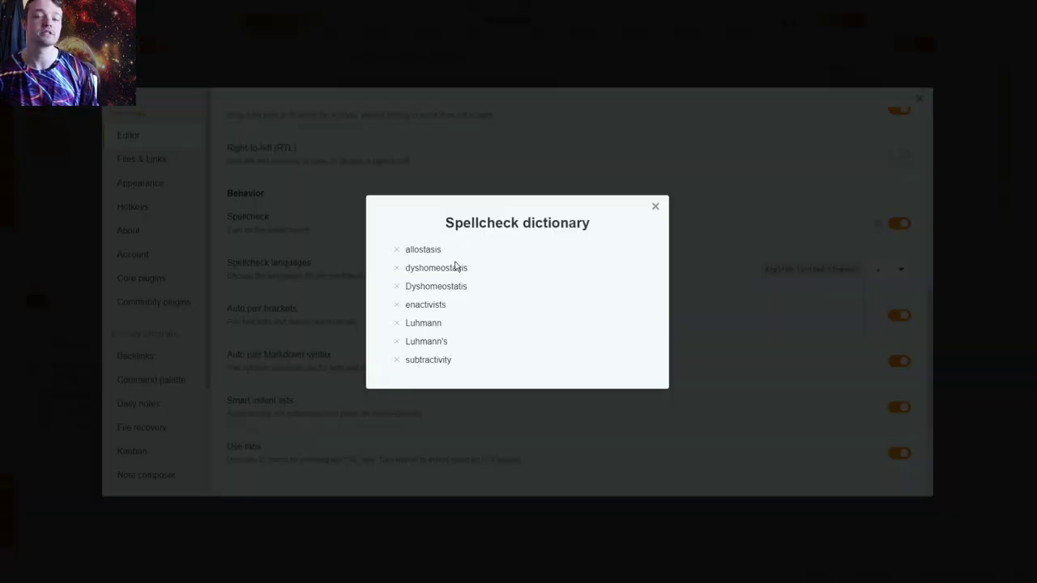
click(656, 206)
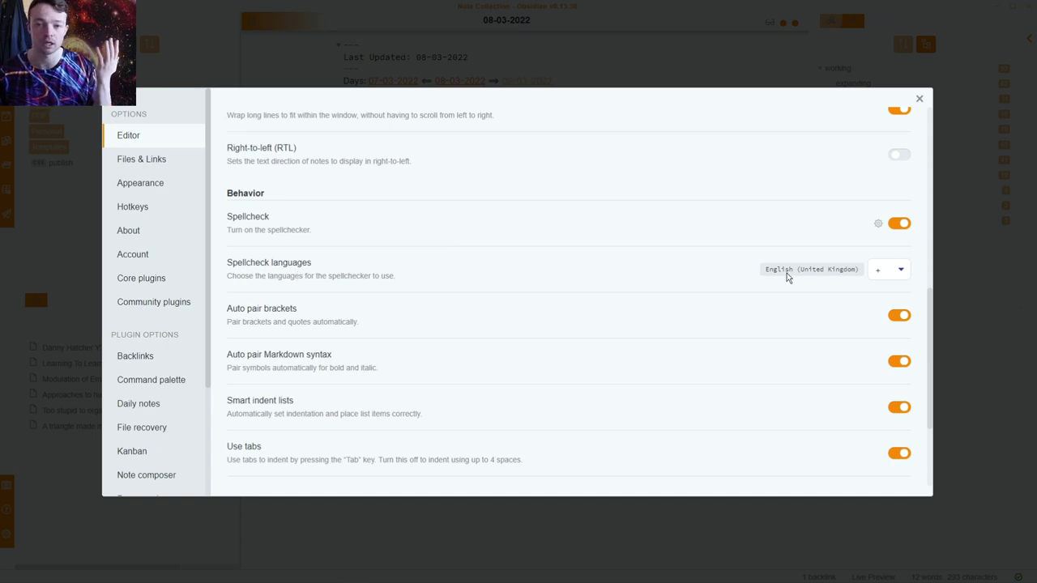
scroll(621, 296, down, 3)
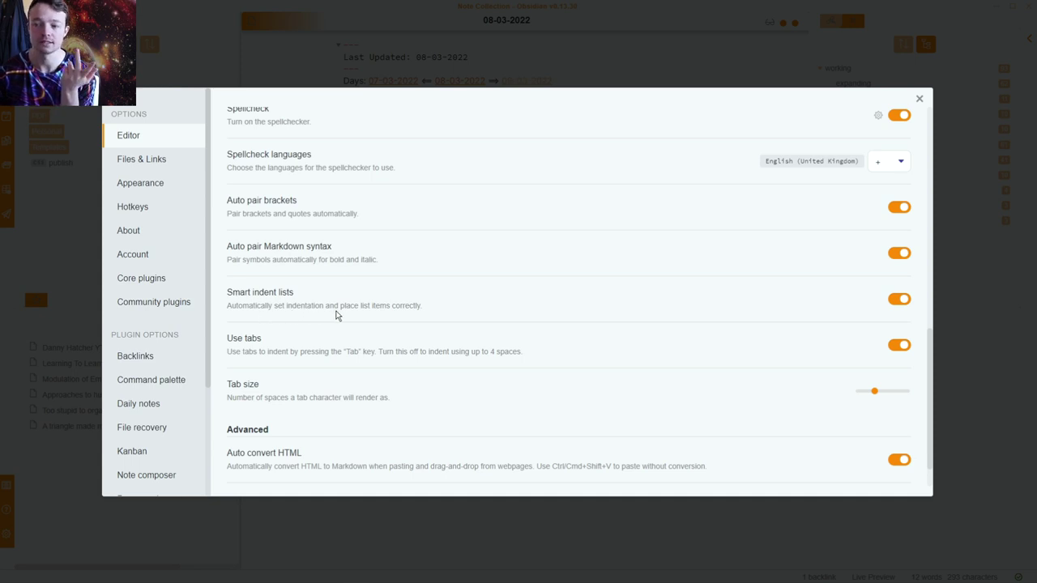
Leave the settings and add a bullet list item reading "a" below the existing lines of the note.
click(919, 99)
key(BackSpace)
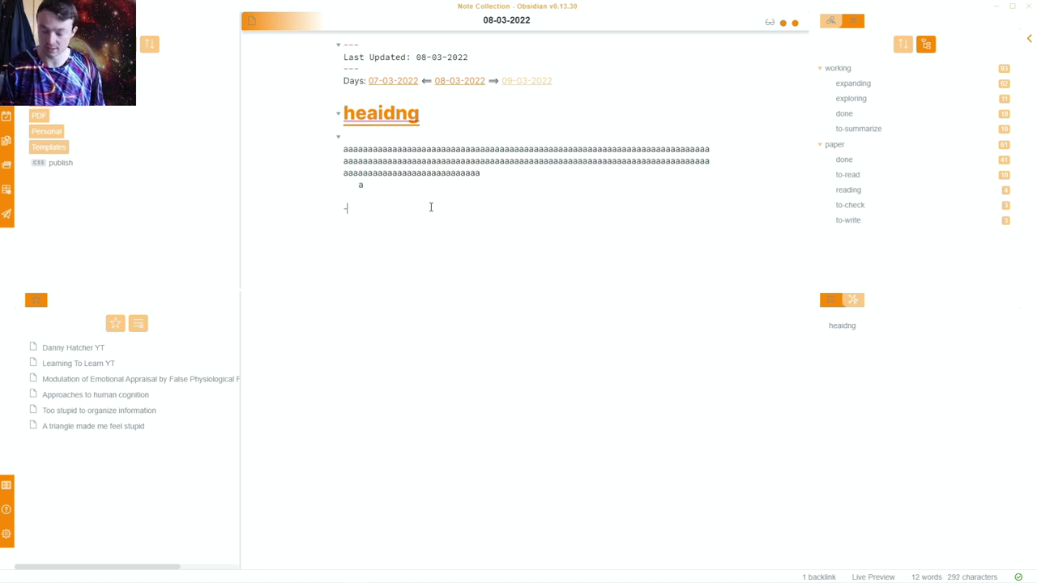
text(a)
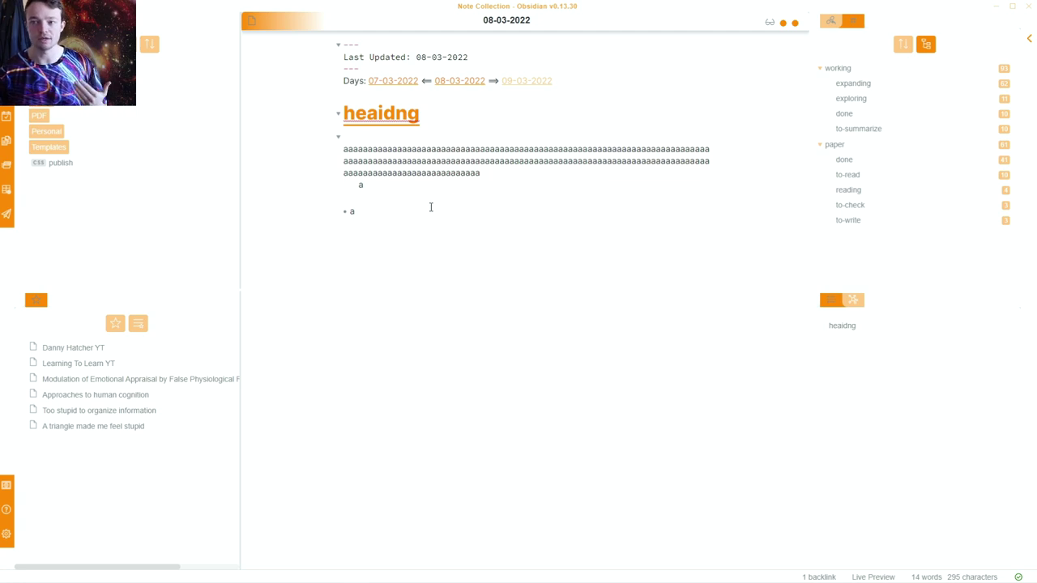
Reopen the Editor settings and review the options from Use tabs and Tab size down to Vim key bindings.
key(ctrl+comma)
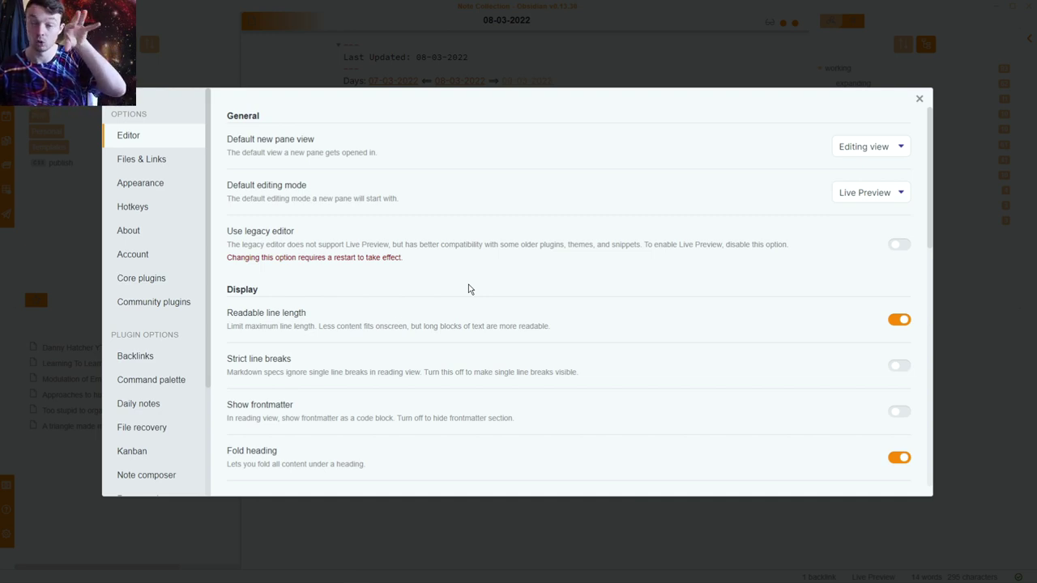
scroll(607, 358, down, 5)
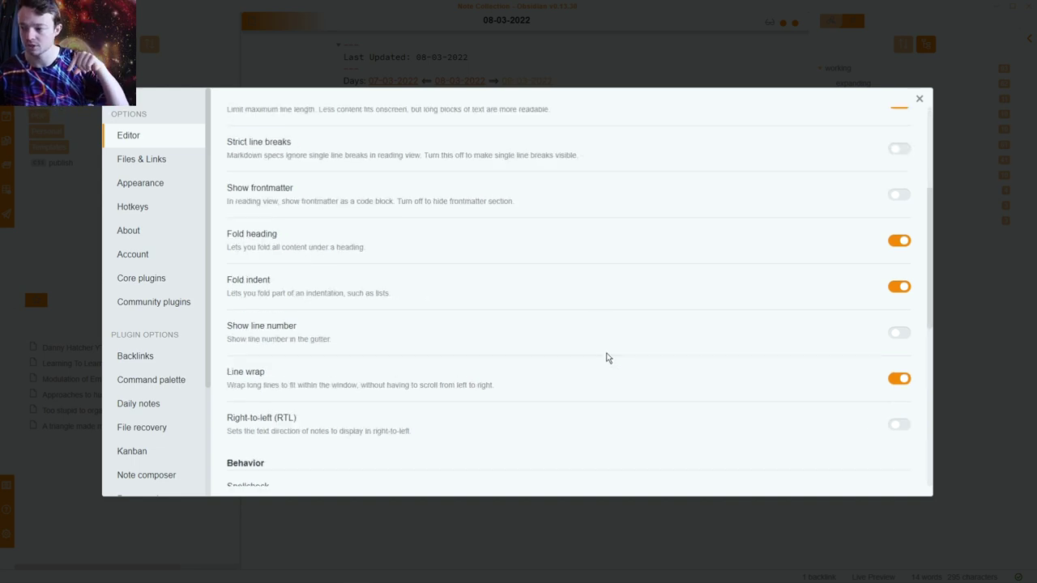
scroll(484, 307, down, 4)
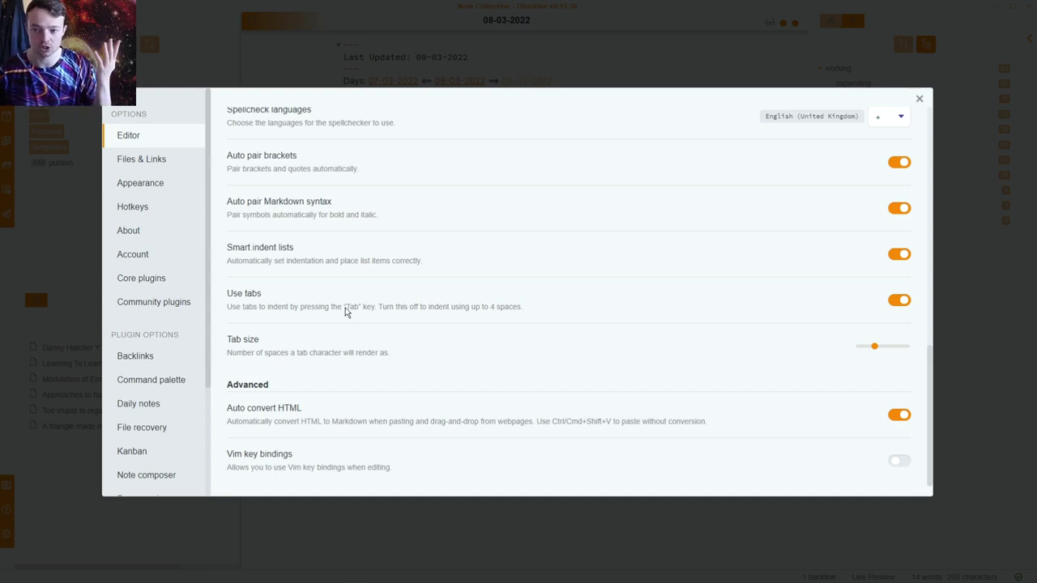
mouse_move(878, 350)
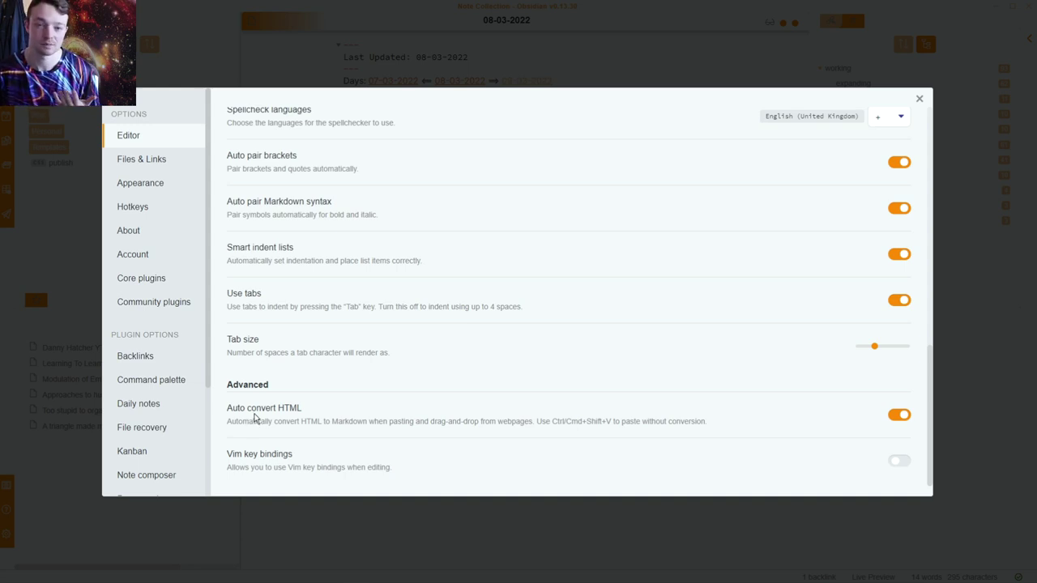
Review the Files & Links settings, including the choices offered for the default location for new notes.
click(174, 160)
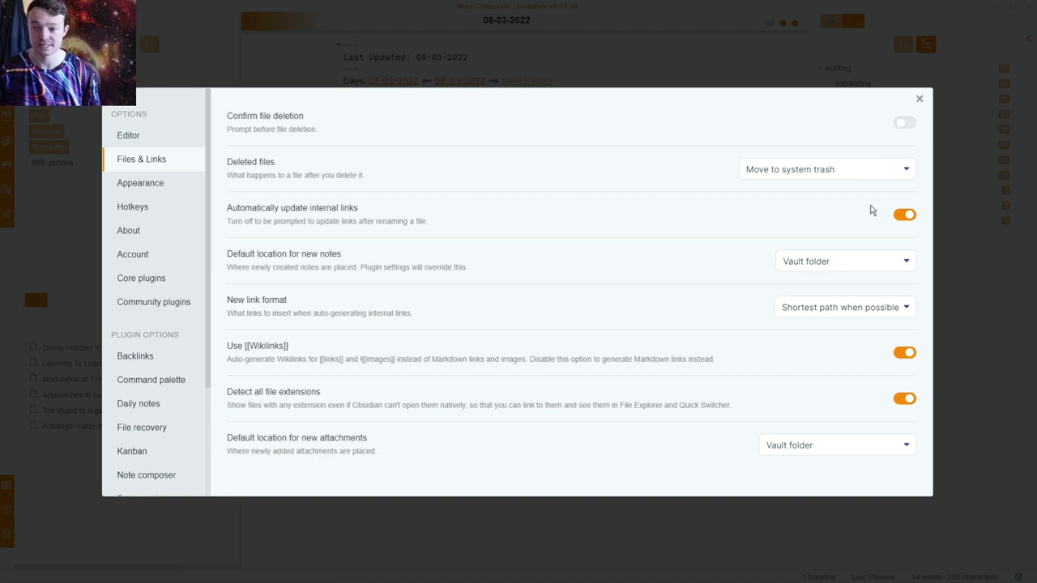
click(831, 272)
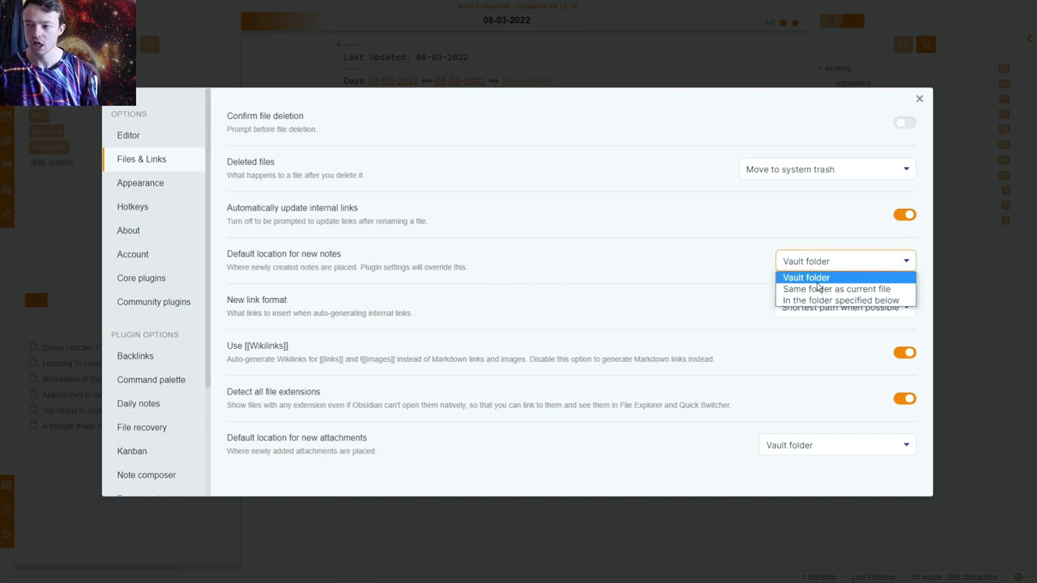
click(81, 106)
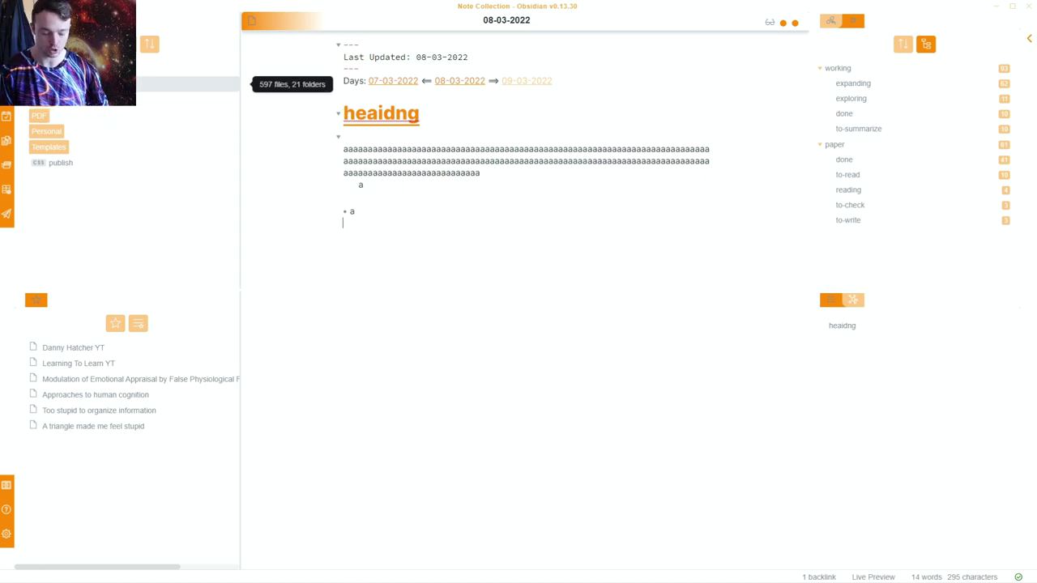
key(ctrl+comma)
click(887, 266)
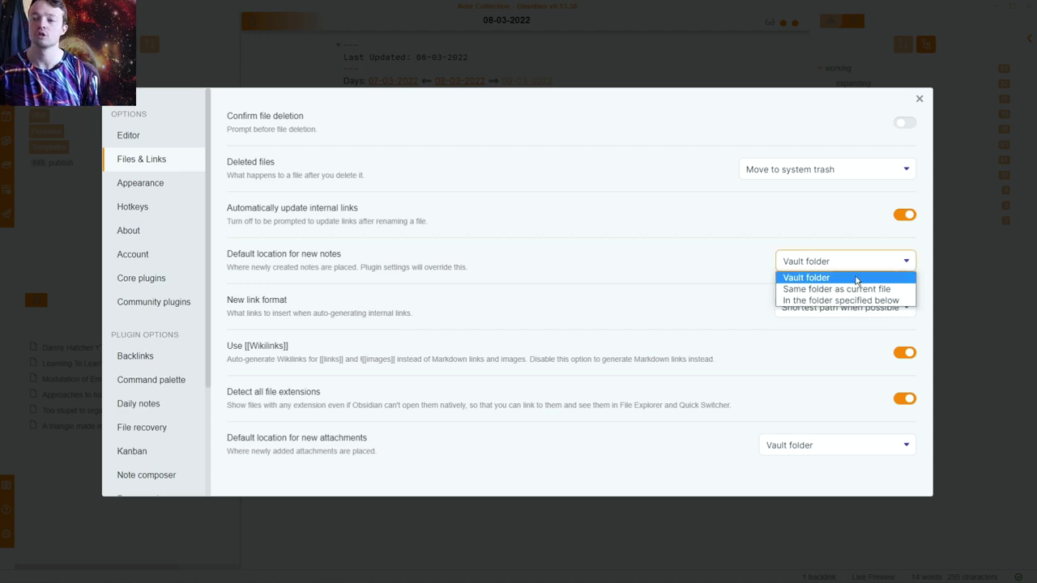
click(631, 280)
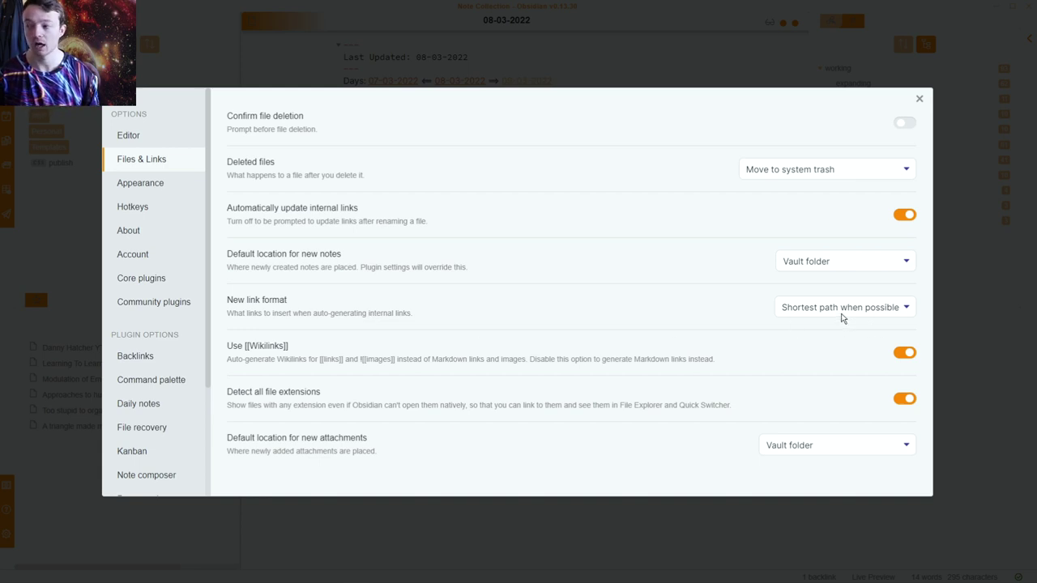
Return to the note, look over the vault's folders and preview the page behind the 07-03-2022 link.
click(454, 72)
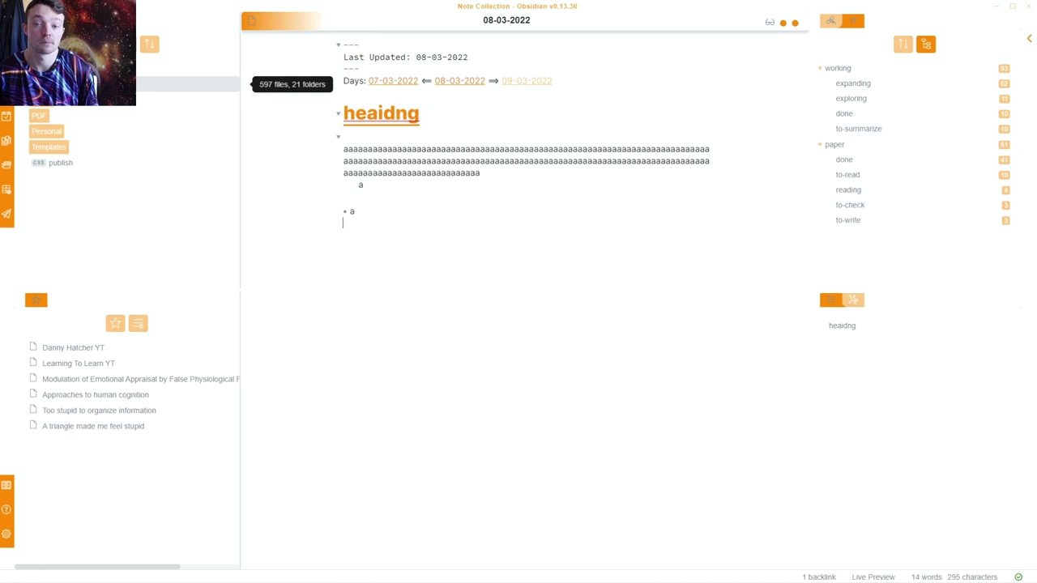
scroll(80, 102, up, 1)
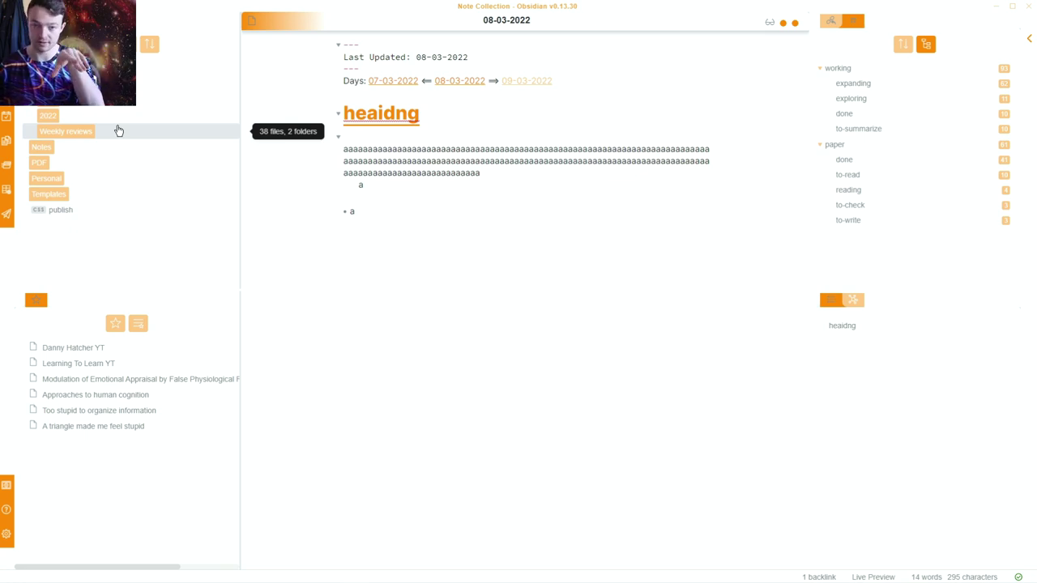
scroll(114, 97, down, 1)
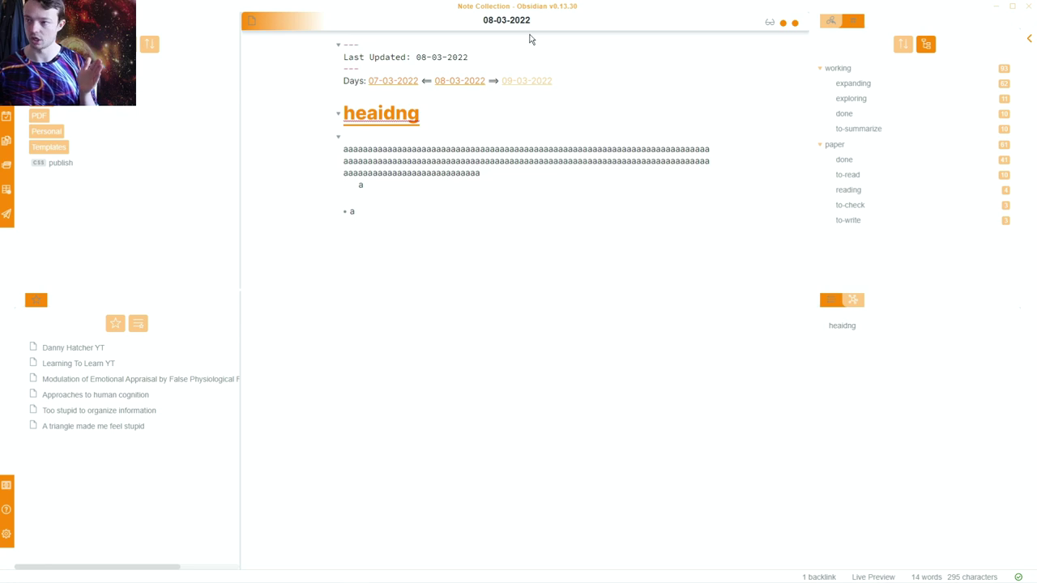
mouse_move(387, 85)
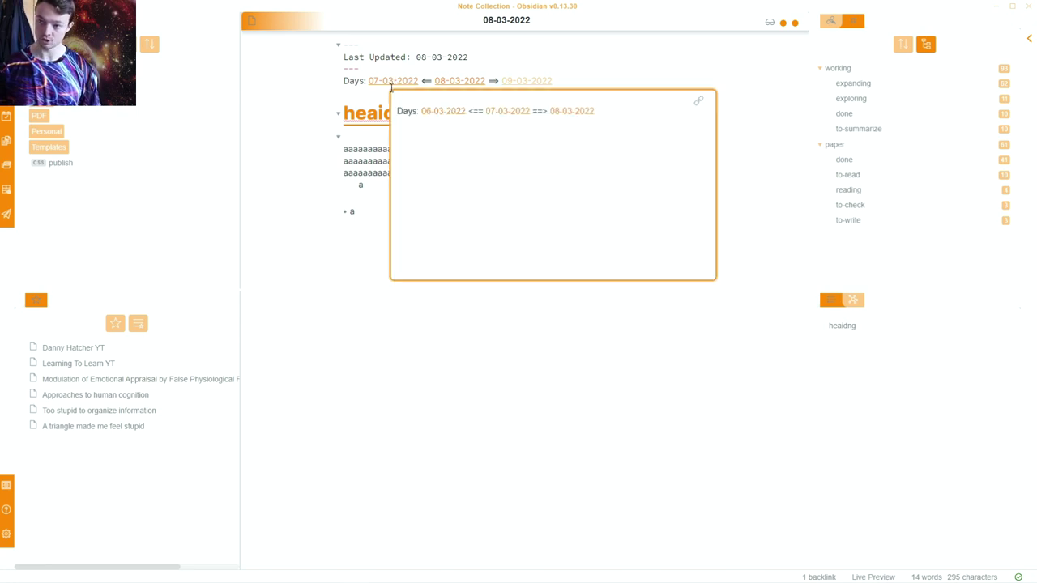
Delete all the sample text below the note's heading and start an empty line there.
key(ctrl+comma)
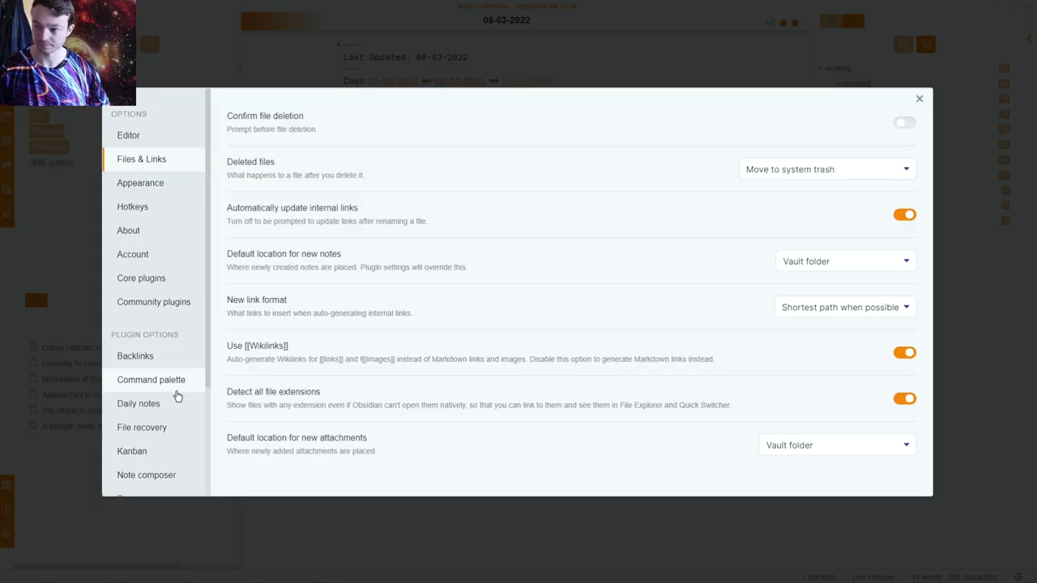
click(919, 99)
drag(373, 216, 326, 138)
key(BackSpace)
key(Return)
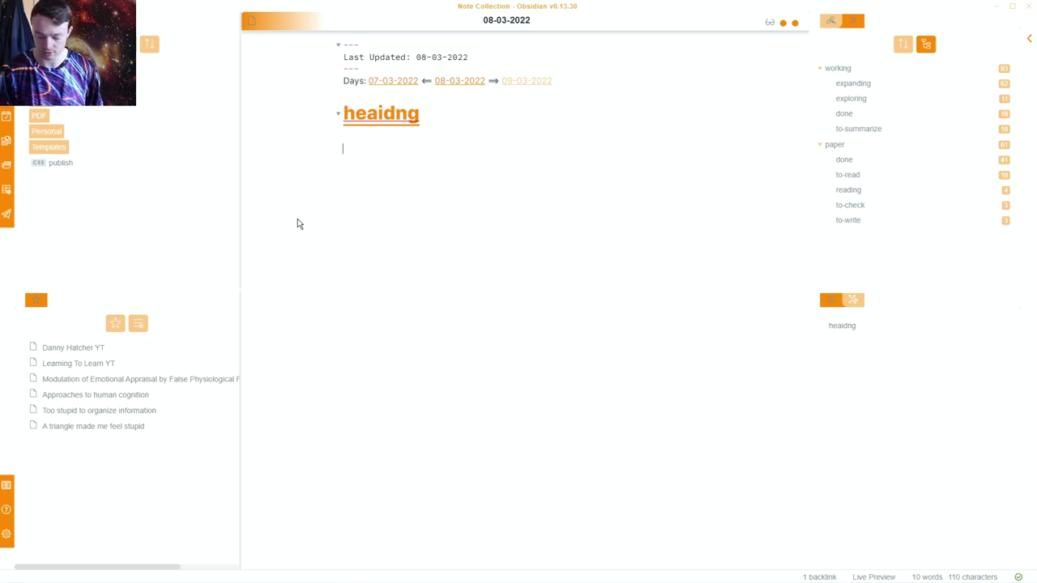
Write a Markdown-style link under the heading with the text "link" and the target "put the link in here".
text([[link)
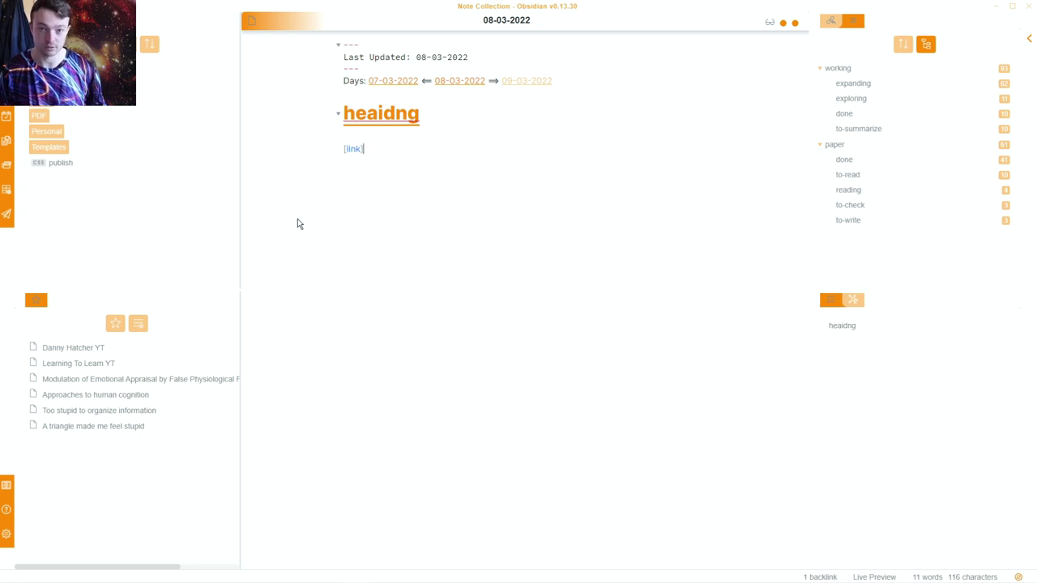
text(()
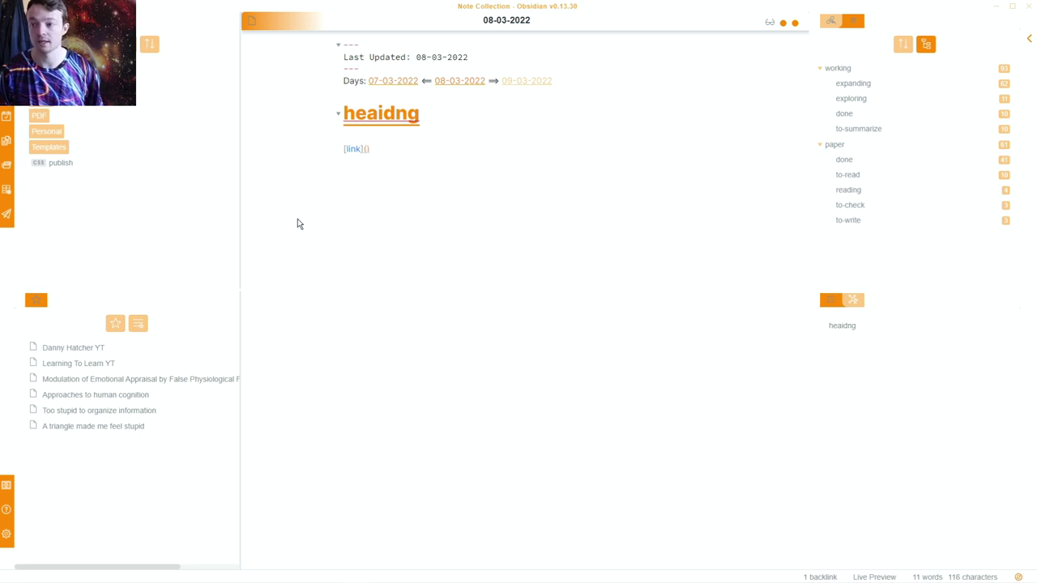
text(put this)
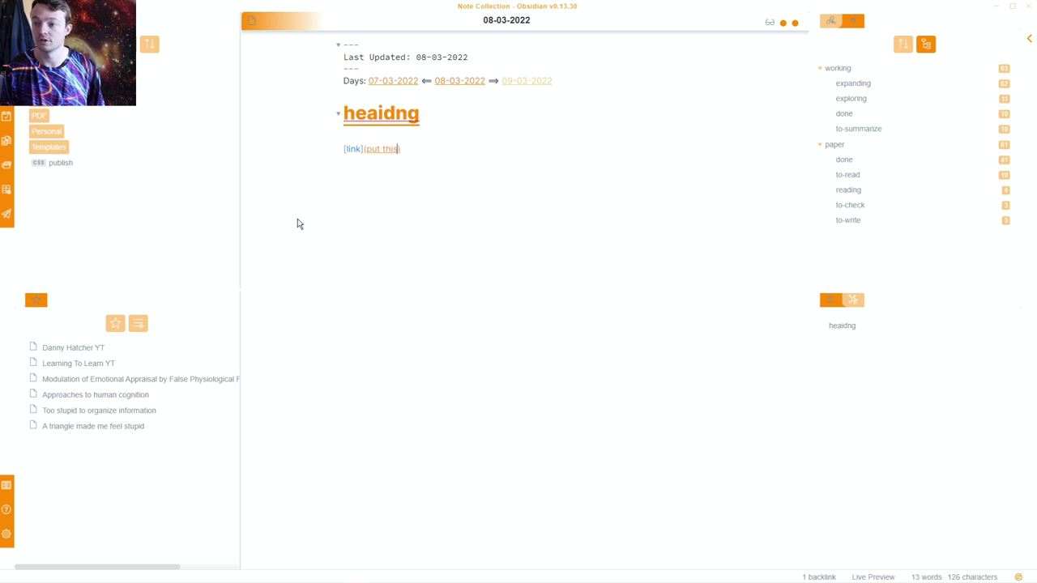
key(BackSpace)
key(BackSpace)
text(e link in here)
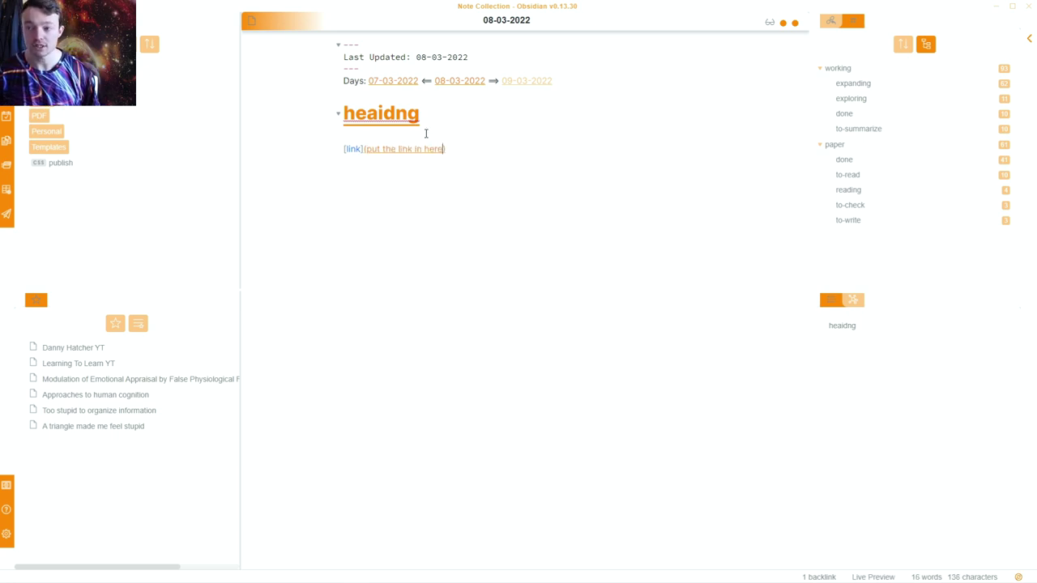
Compare the raw syntax of the new Markdown link with that of the 07-03-2022 wikilink in the Days line.
click(408, 151)
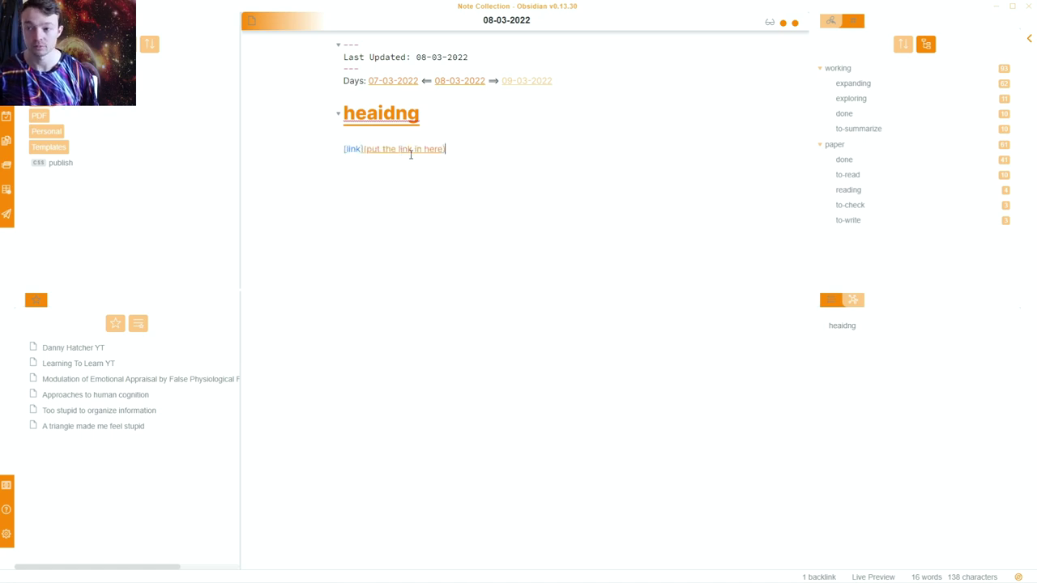
click(423, 81)
key(Left)
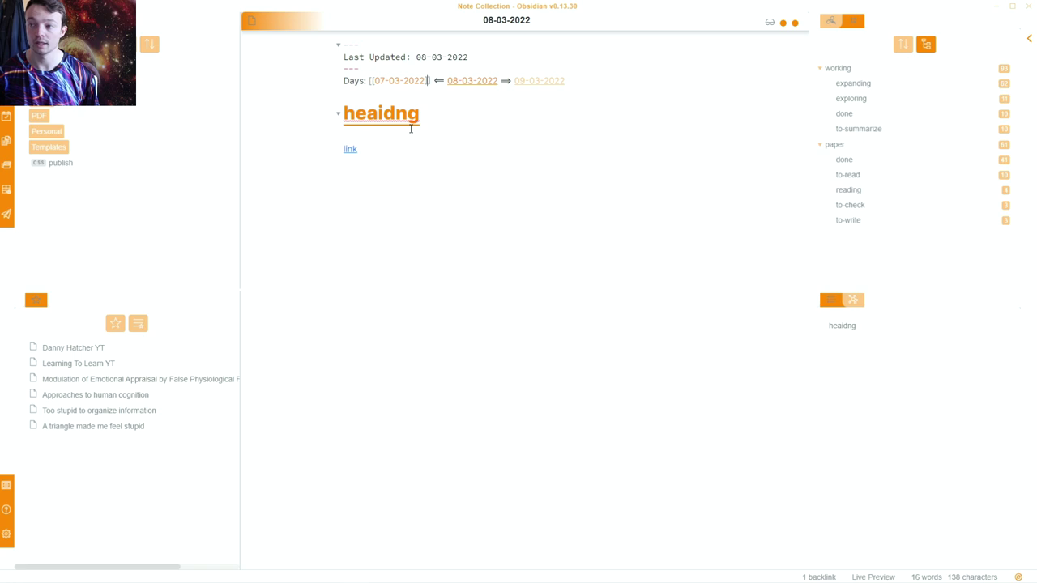
click(392, 152)
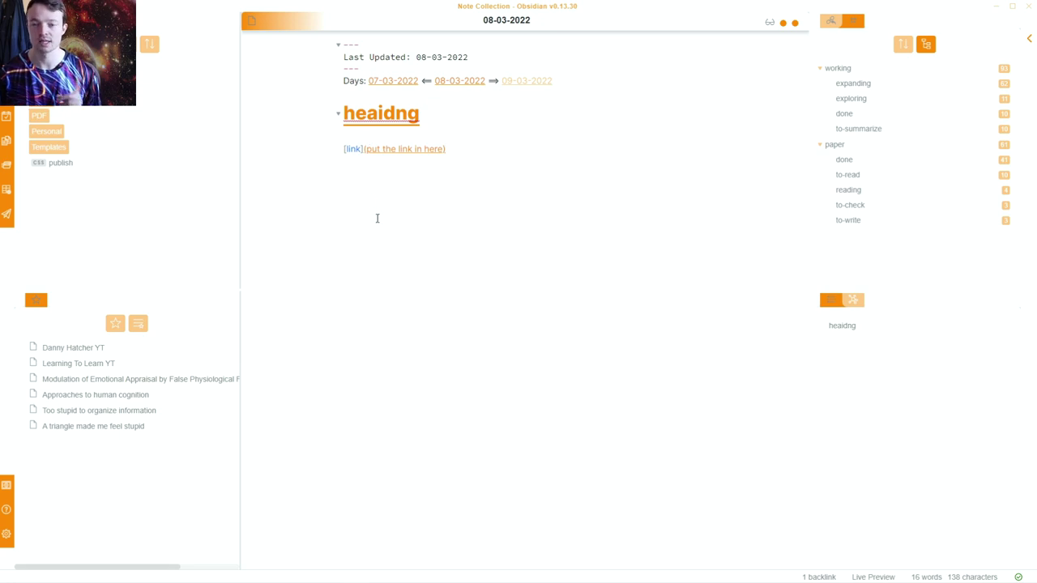
Find the Cognitive load theory note by searching for "clt", open it and go to its Cognitive Architecture section.
key(ctrl+o)
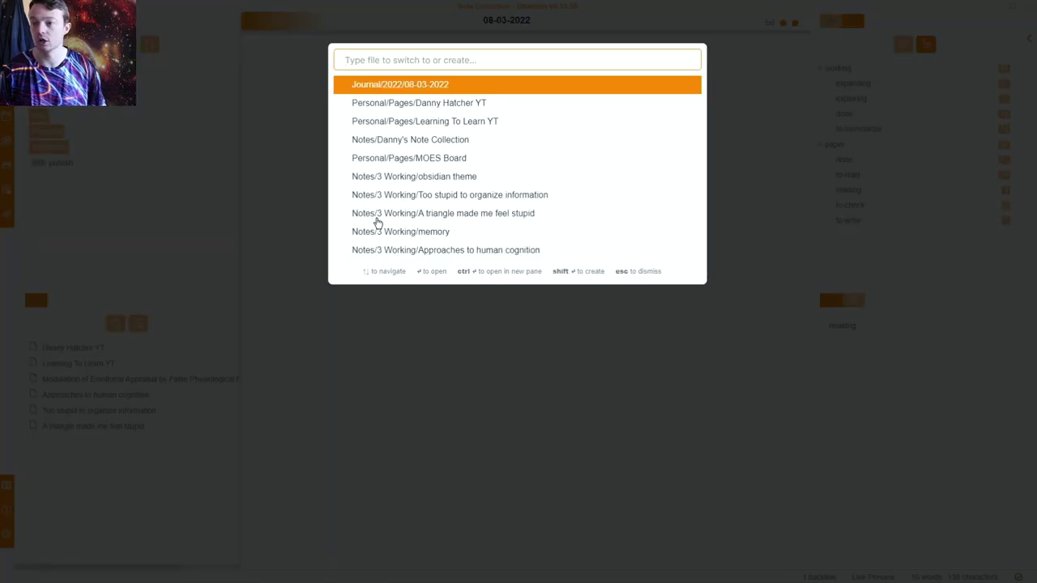
text(clt)
key(Return)
scroll(567, 280, down, 3)
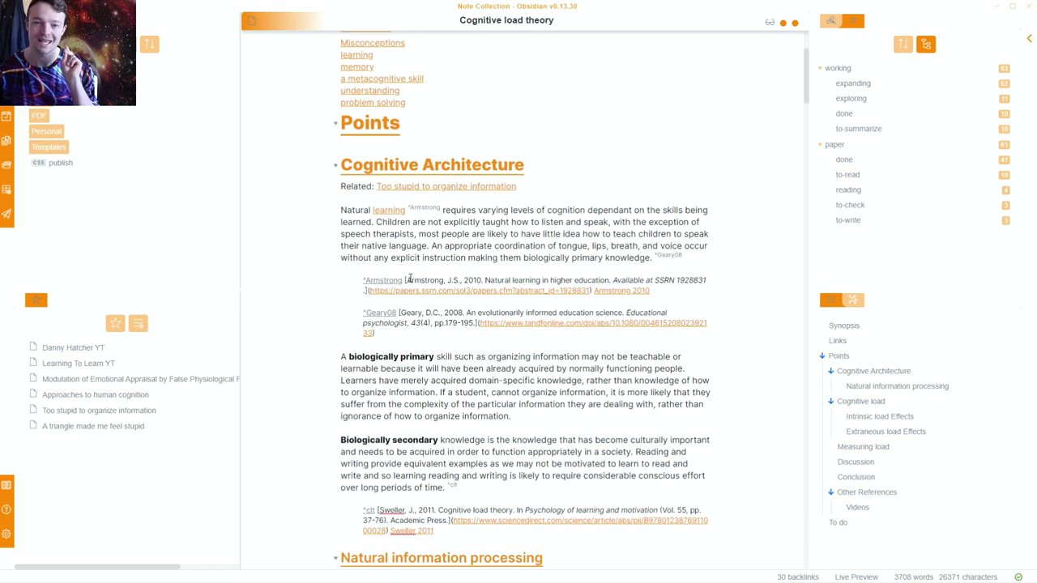
Examine the Markdown link syntax in the first footnote under Cognitive Architecture by highlighting its reference text and URL.
click(398, 287)
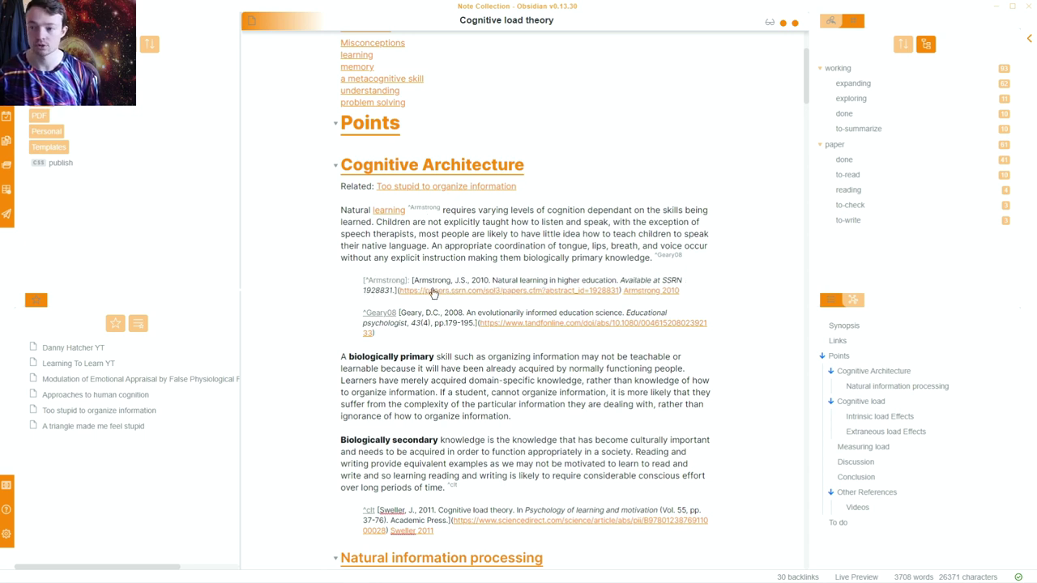
drag(412, 280, 620, 292)
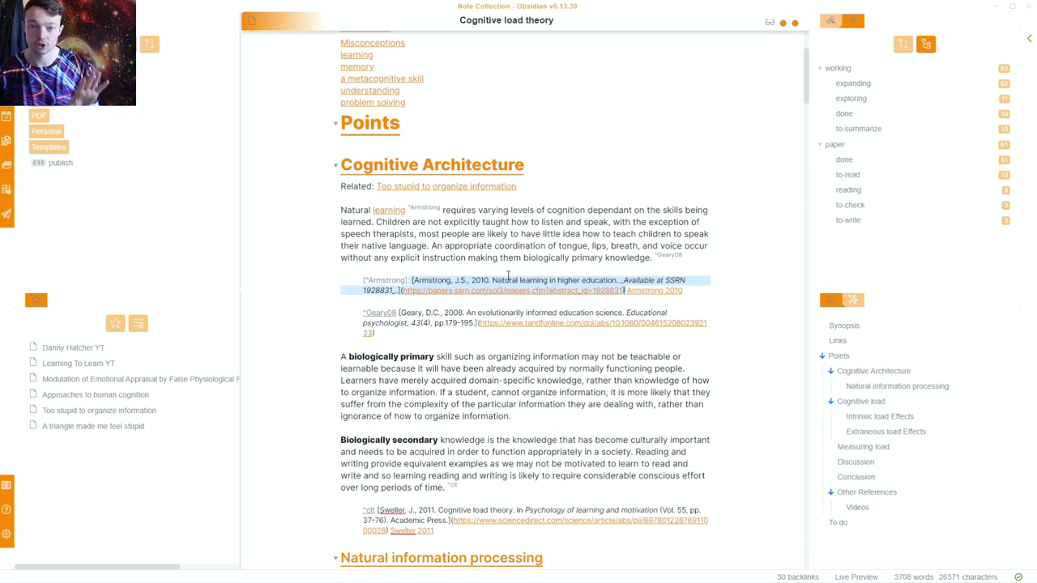
click(508, 277)
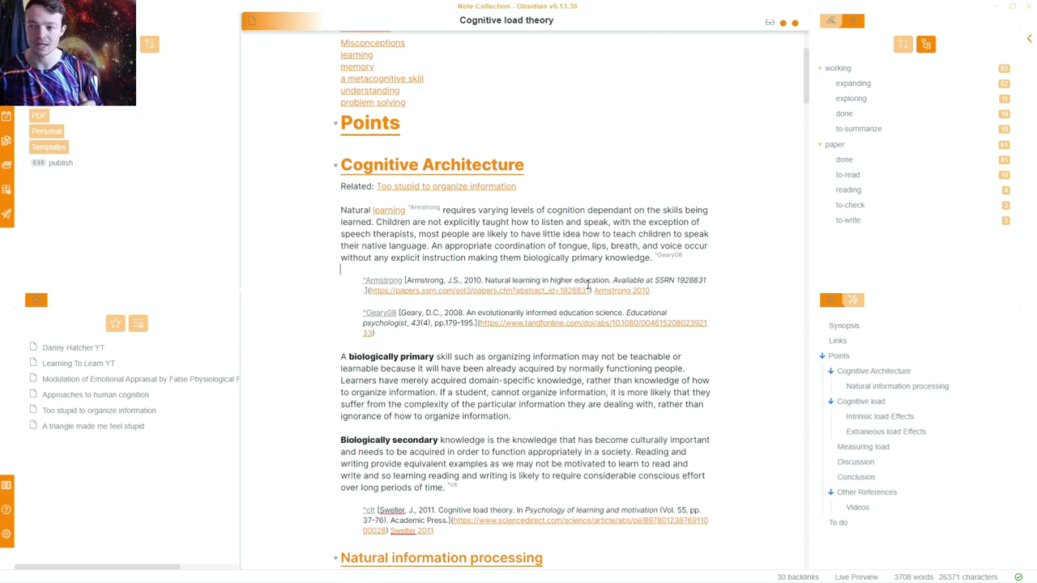
Open the note linked at the end of the first footnote in a second pane, then close that pane.
ctrl+click(620, 292)
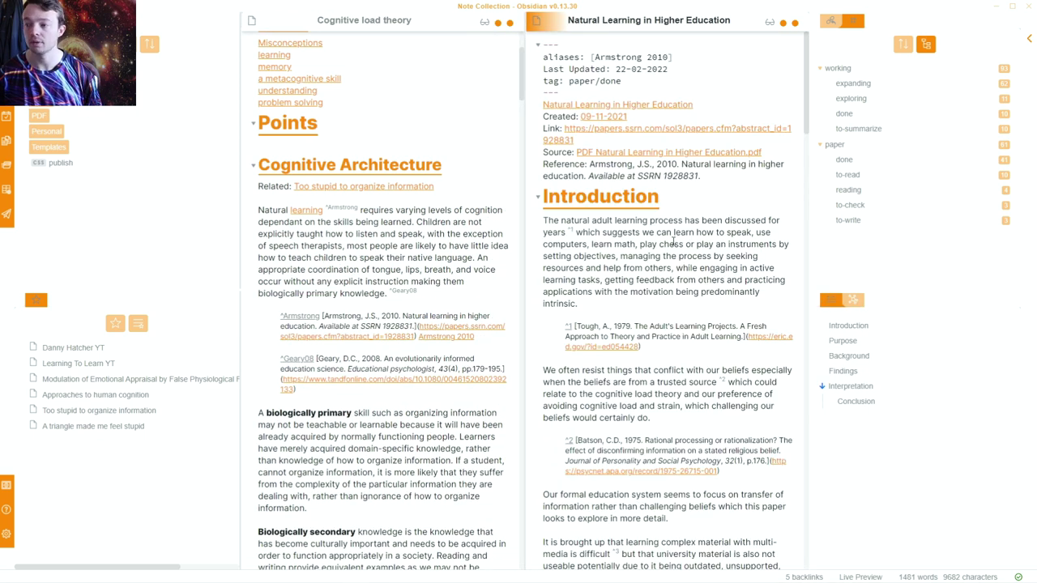
mouse_move(449, 345)
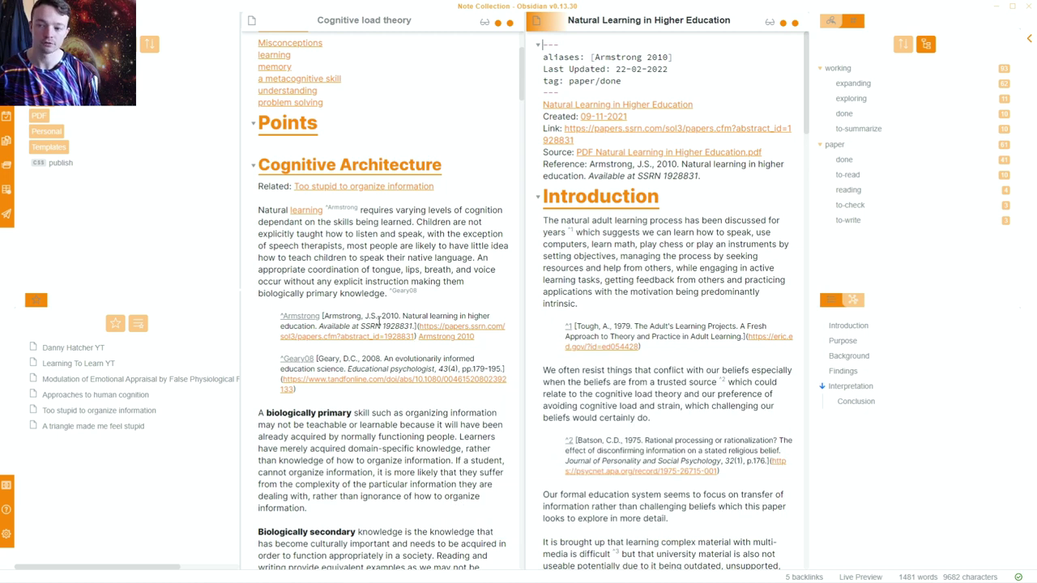
key(ctrl+w)
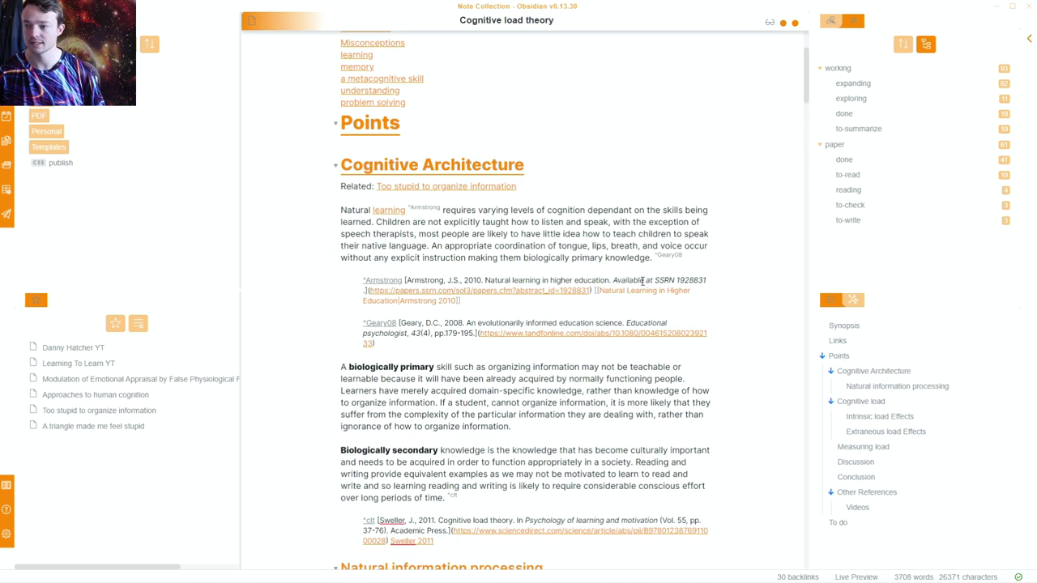
Switch the note to reading view, follow footnote 1 to the reference list and preview its internal note link.
key(ctrl+e)
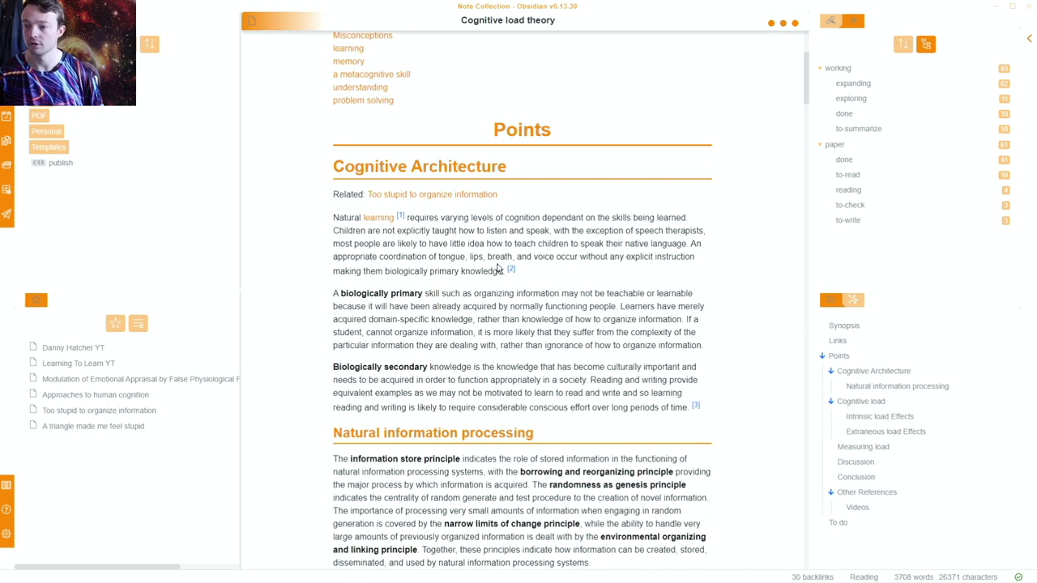
click(400, 219)
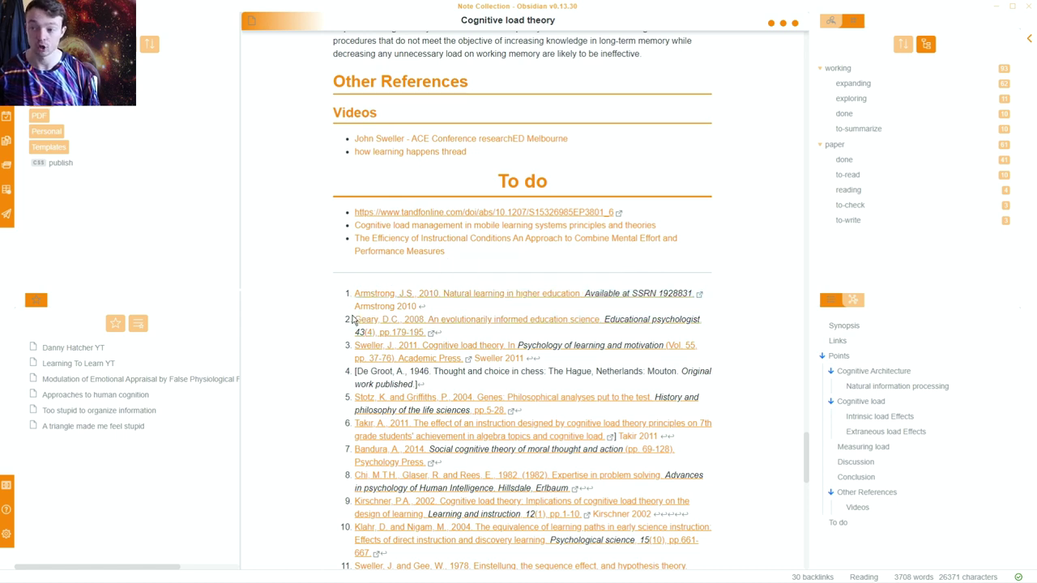
mouse_move(384, 312)
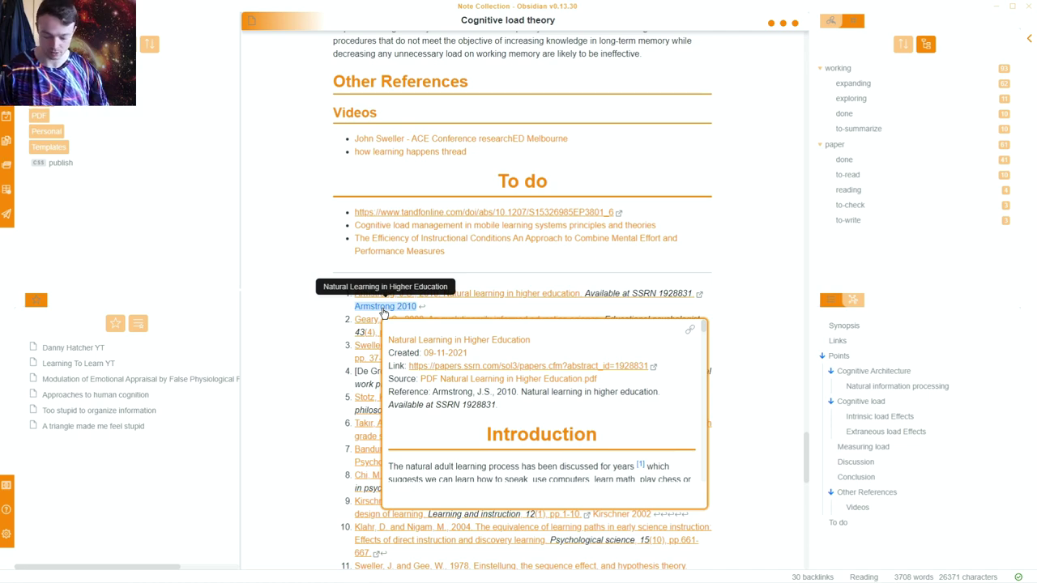
Go back to the 08-03-2022 note and inspect the Default location for new attachments choices in the Files & Links settings.
key(ctrl+alt+Left)
key(ctrl+comma)
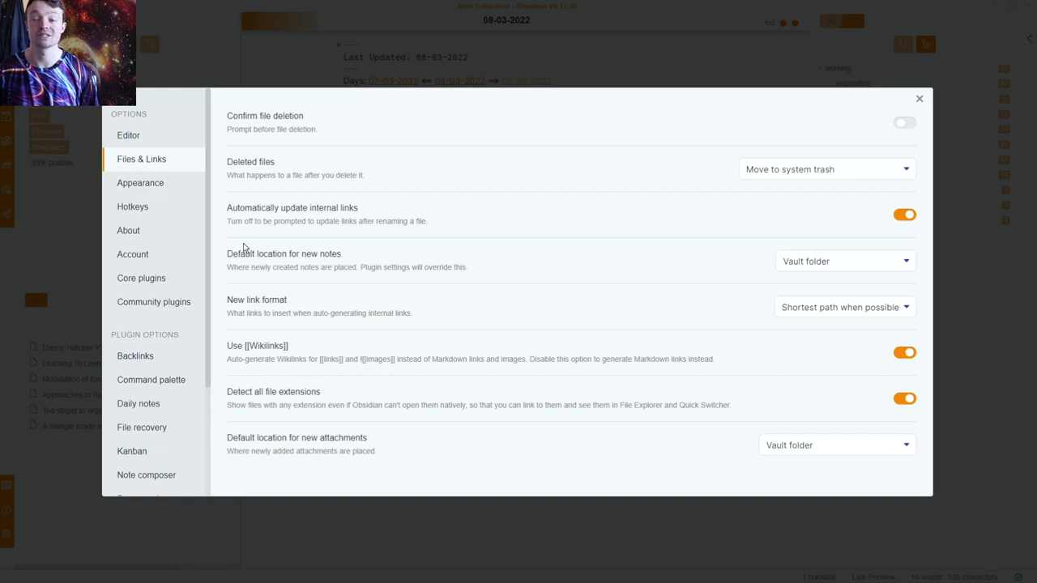
click(810, 445)
click(636, 427)
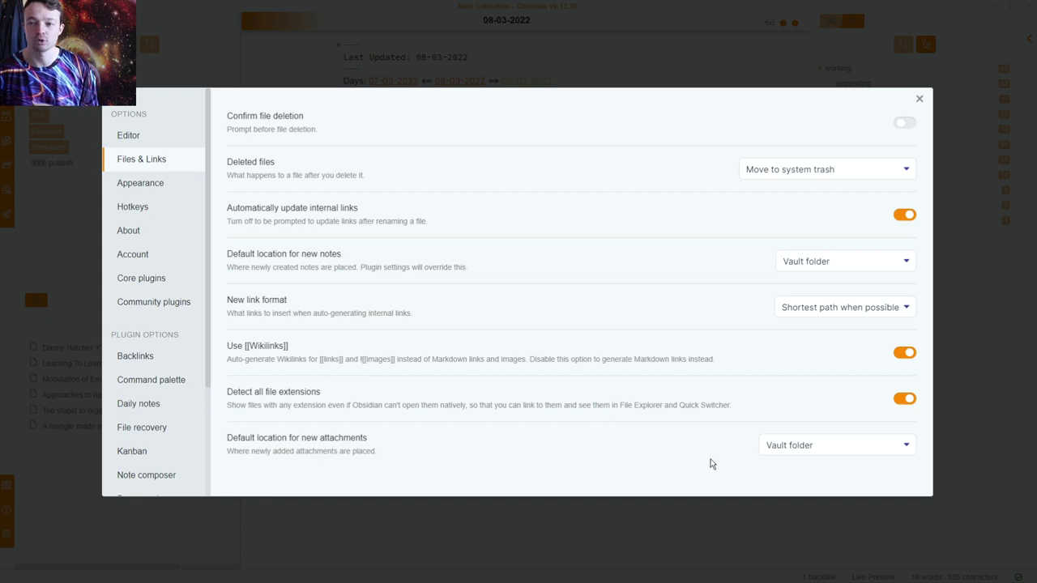
Turn on Translucent window in the Appearance settings, check its effect on the note, and turn it off again.
click(126, 187)
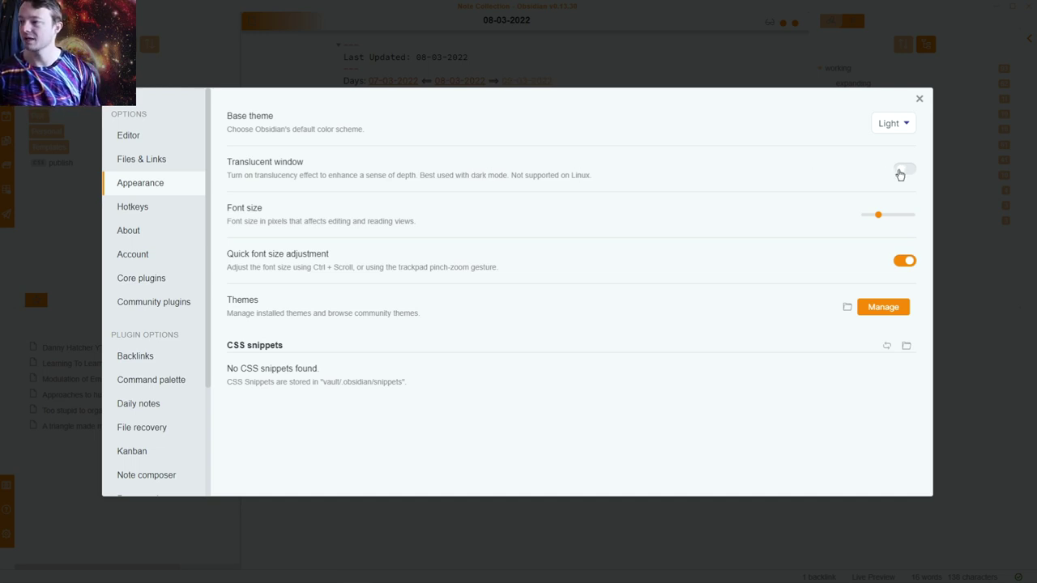
click(901, 169)
click(919, 99)
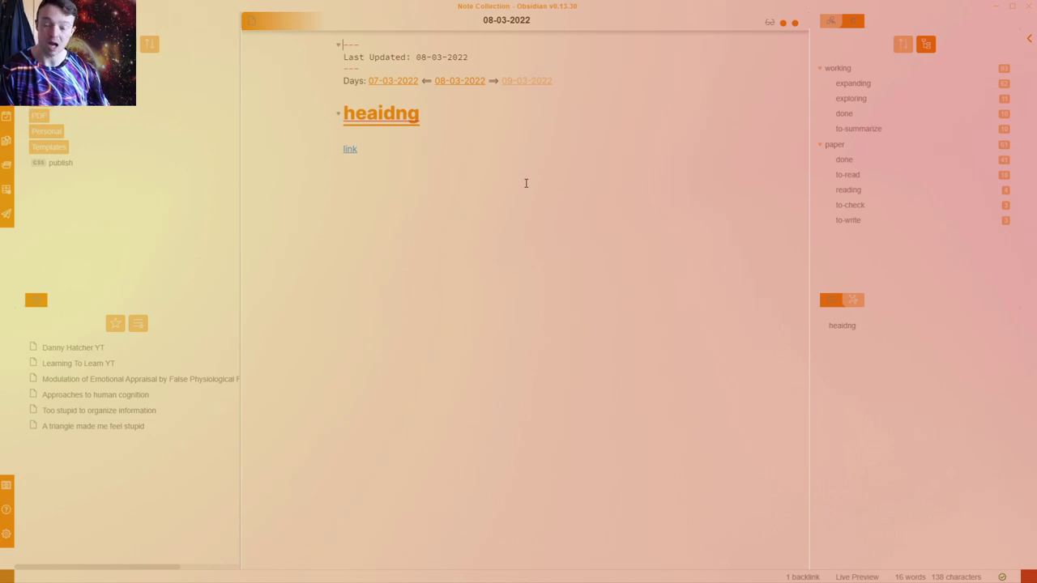
key(ctrl+comma)
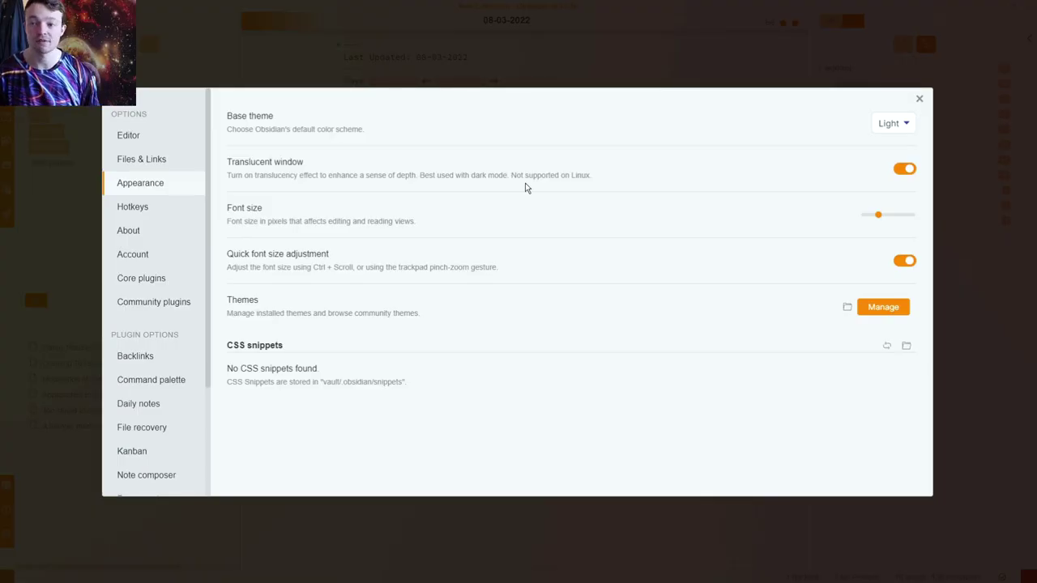
click(903, 170)
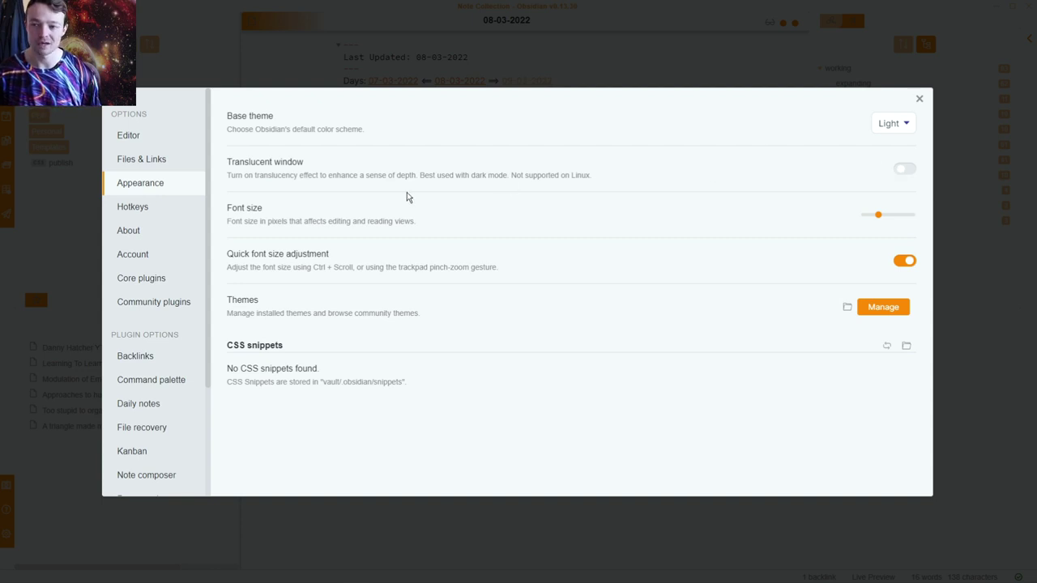
Demonstrate quick font size adjustment by enlarging and shrinking the 08-03-2022 note's text, and check the Font size setting.
drag(879, 215, 881, 215)
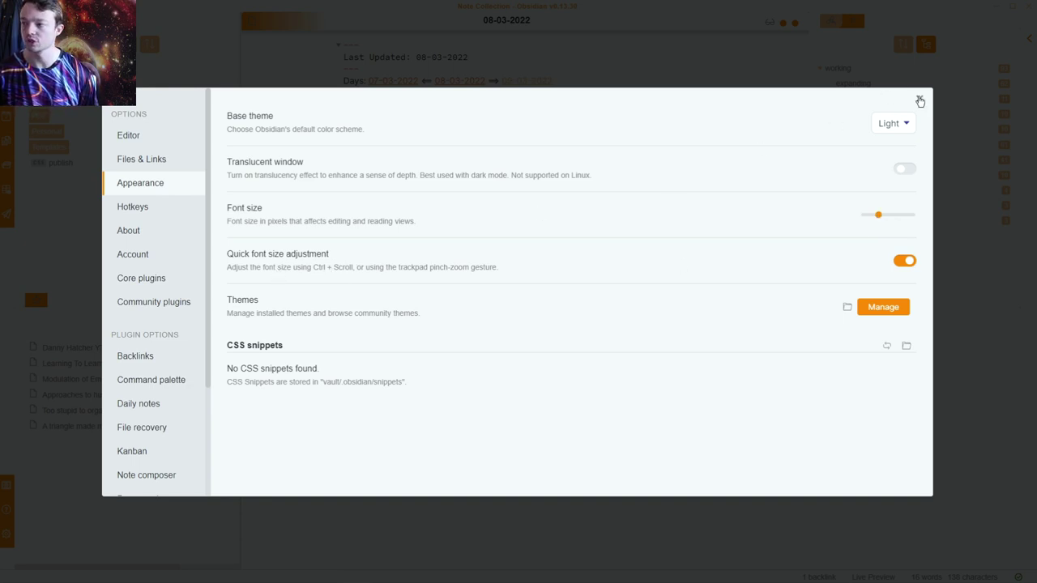
click(919, 99)
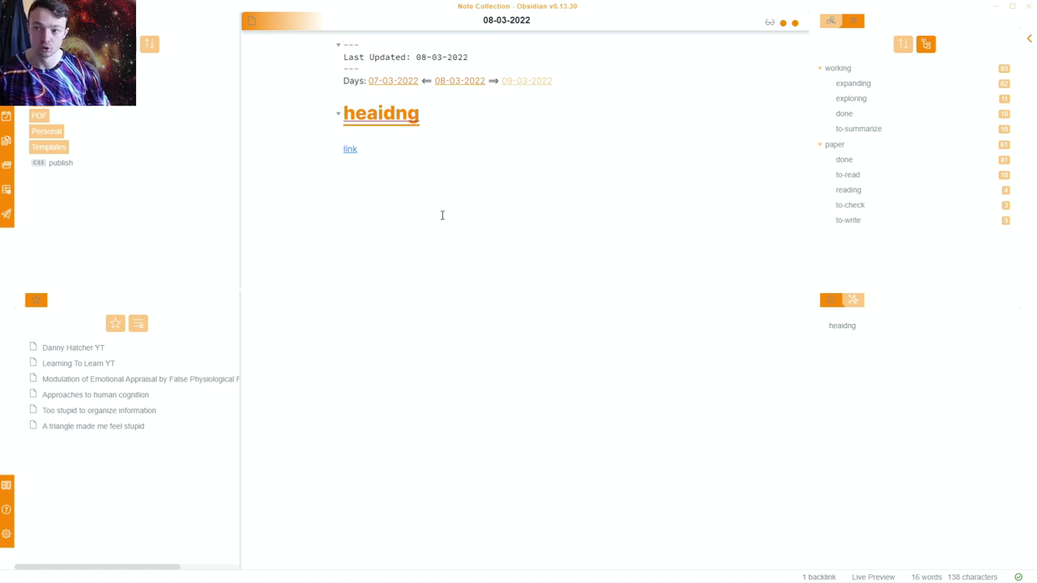
scroll(441, 215, up, 5)
scroll(442, 215, down, 5)
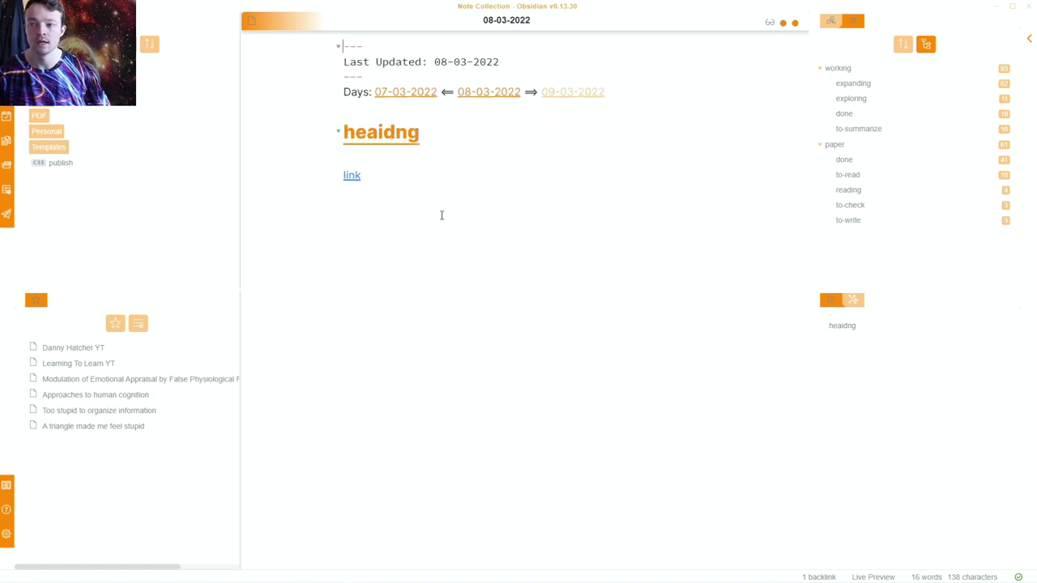
scroll(441, 214, up, 4)
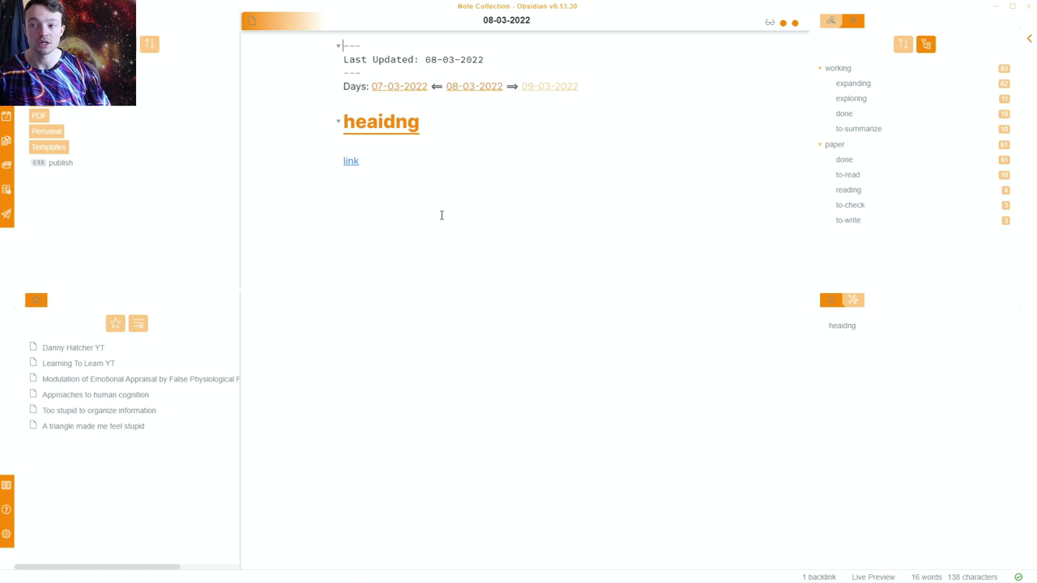
scroll(441, 215, down, 5)
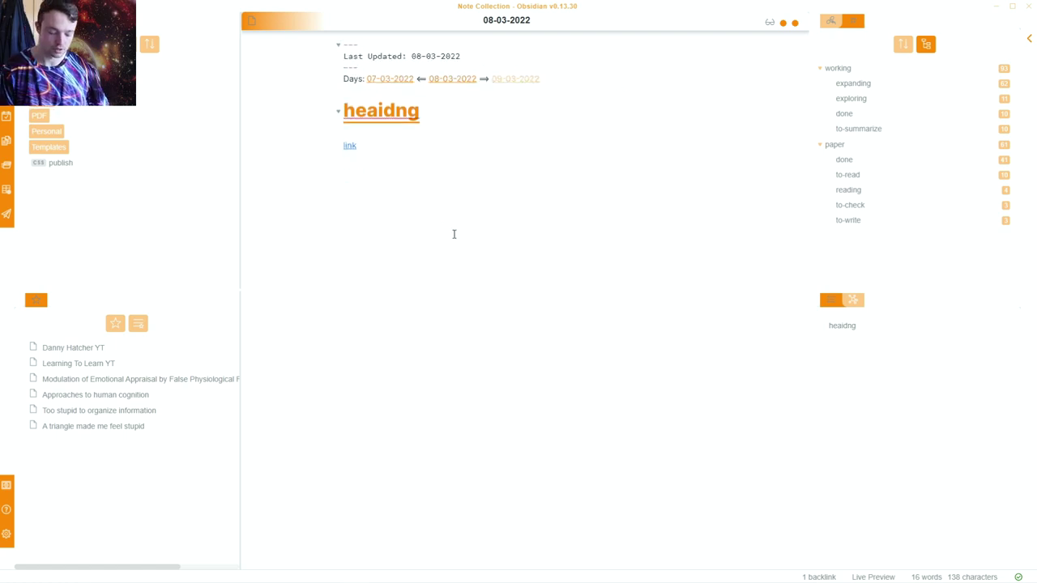
key(ctrl+comma)
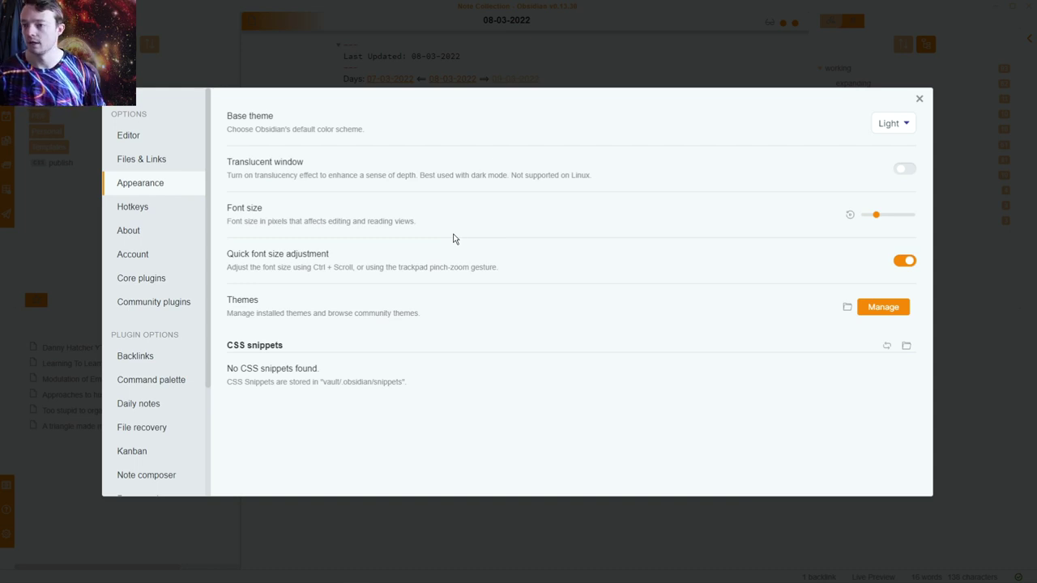
key(Escape)
Enlarge the note's text with the window snapped to the right half of the screen, and restore the window to full size.
double_click(232, 9)
drag(549, 66, 1035, 153)
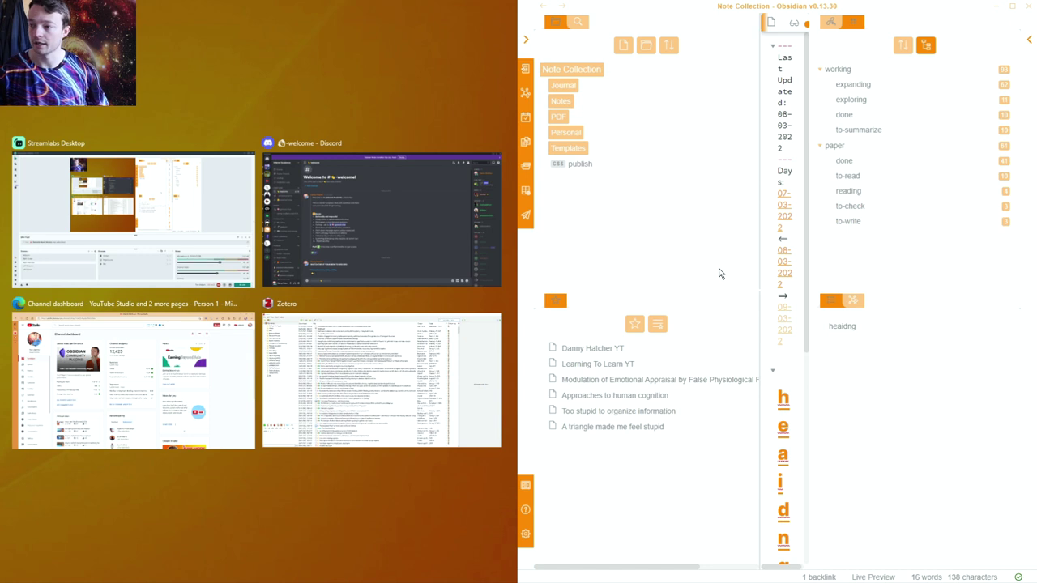
click(905, 378)
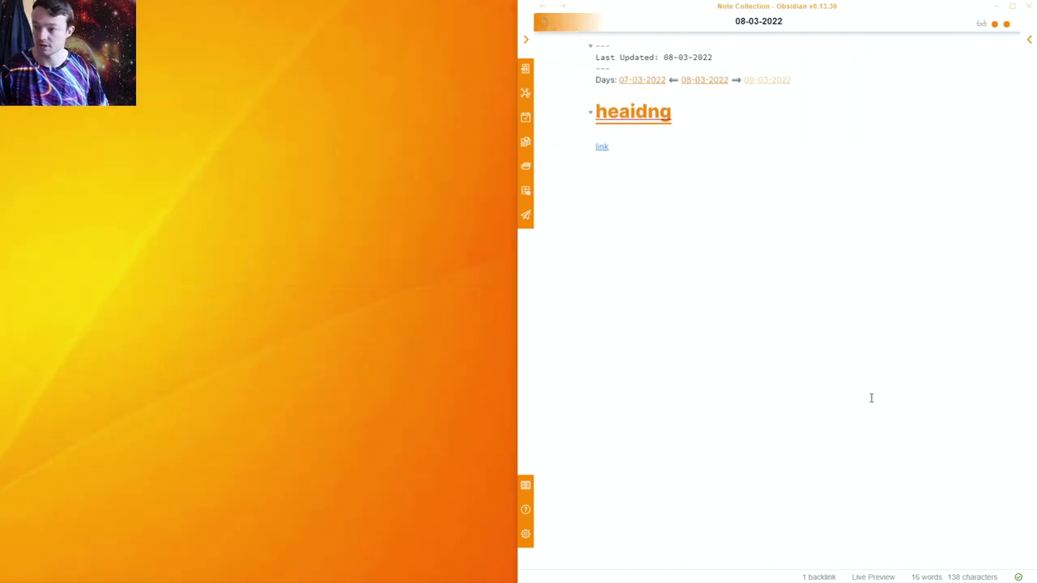
scroll(696, 195, up, 3)
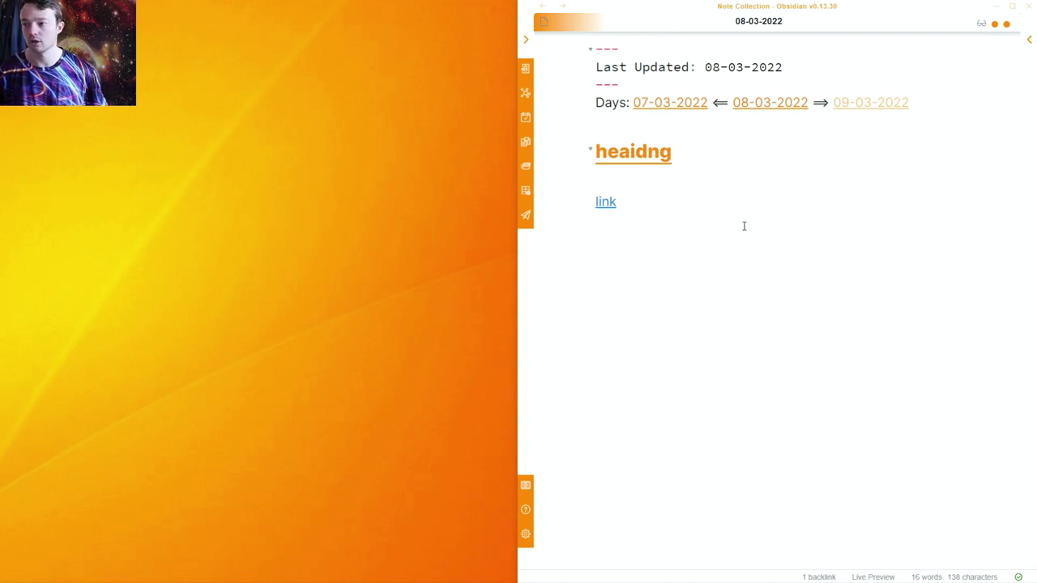
scroll(729, 209, down, 1)
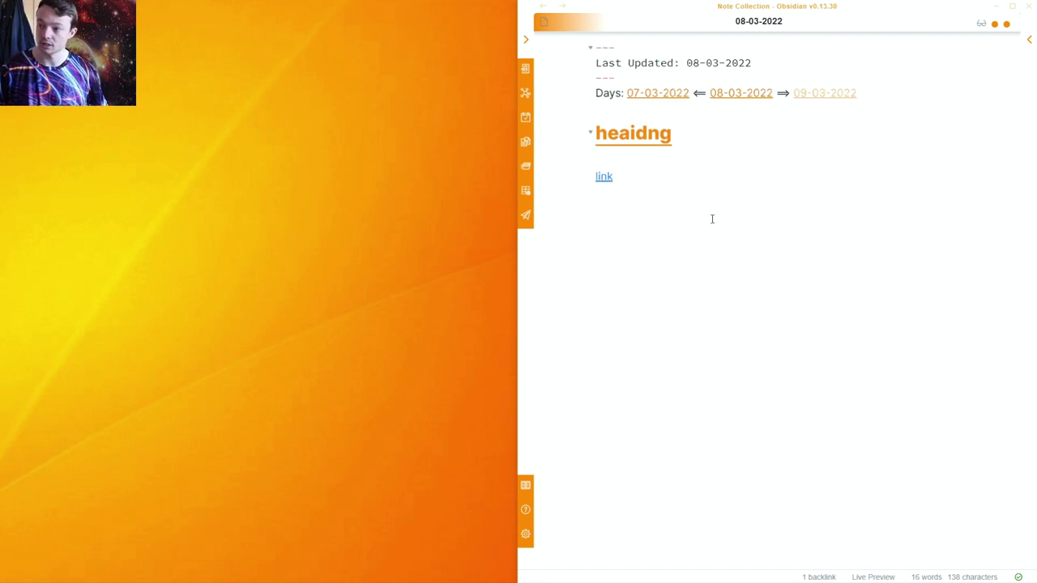
drag(769, 6, 627, 0)
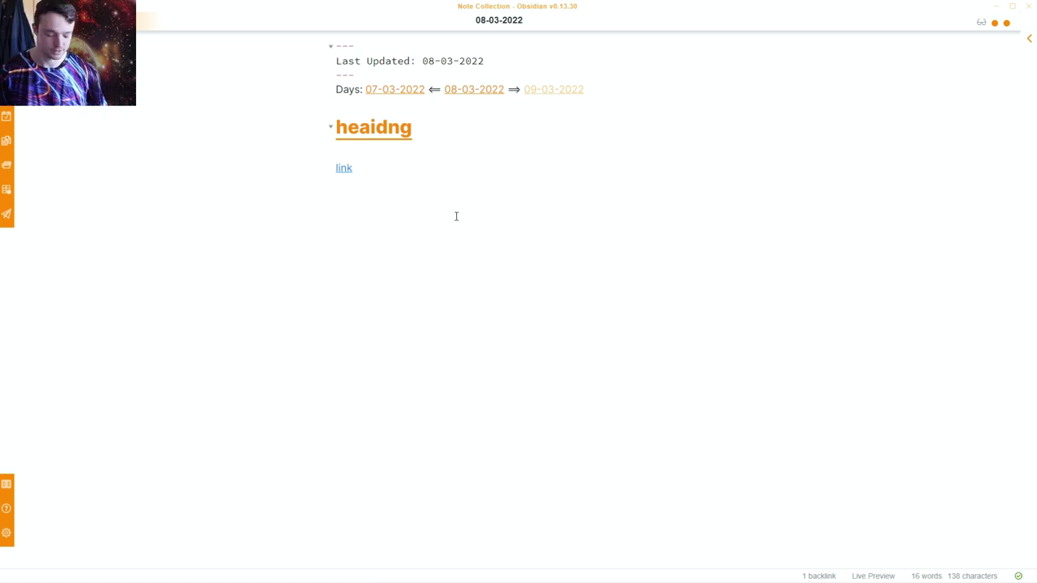
Examine the installed and community themes in the Appearance settings' theme manager, and close it without choosing one.
key(ctrl+comma)
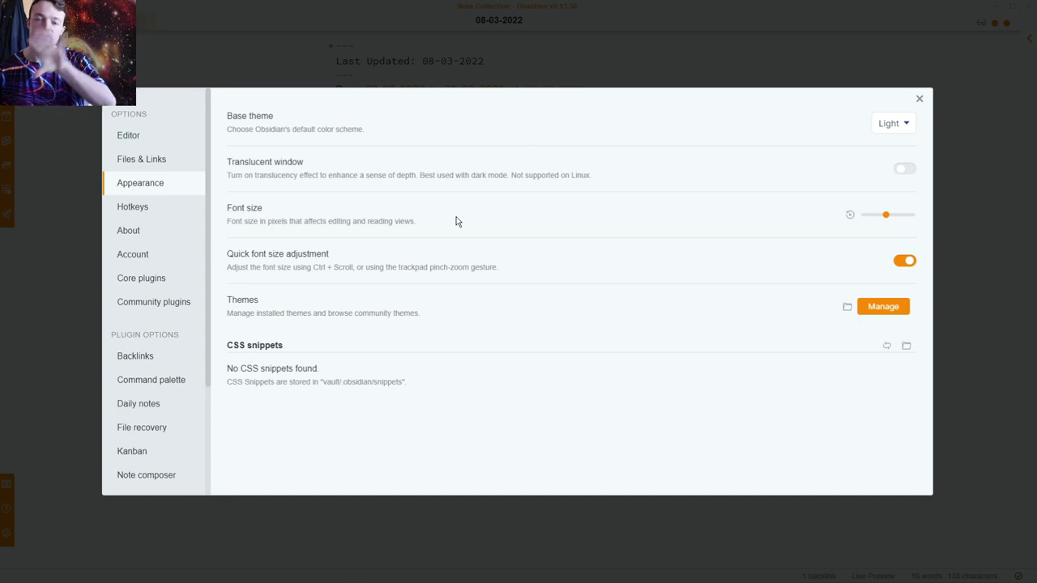
click(877, 311)
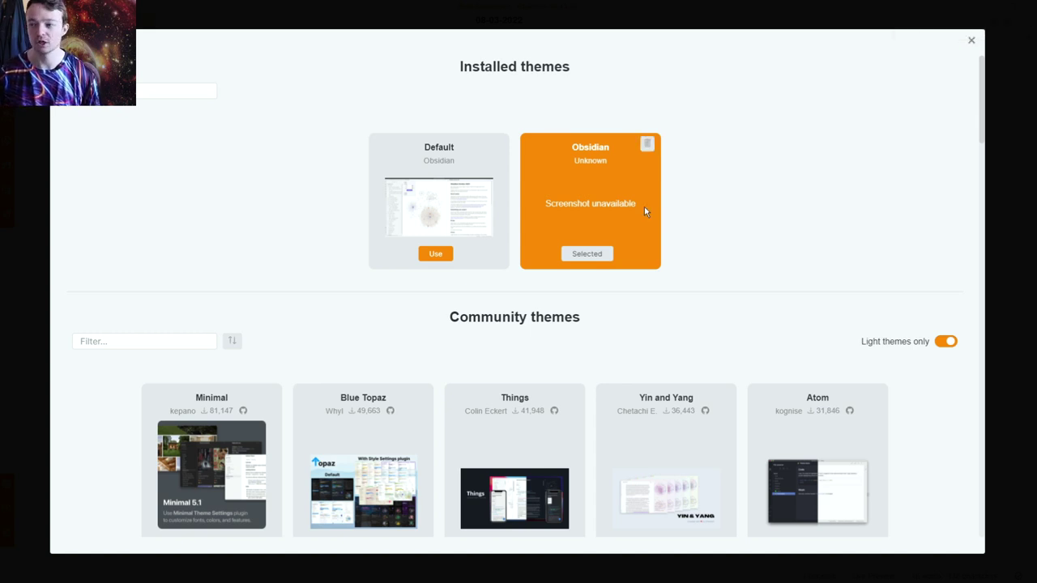
scroll(545, 301, down, 3)
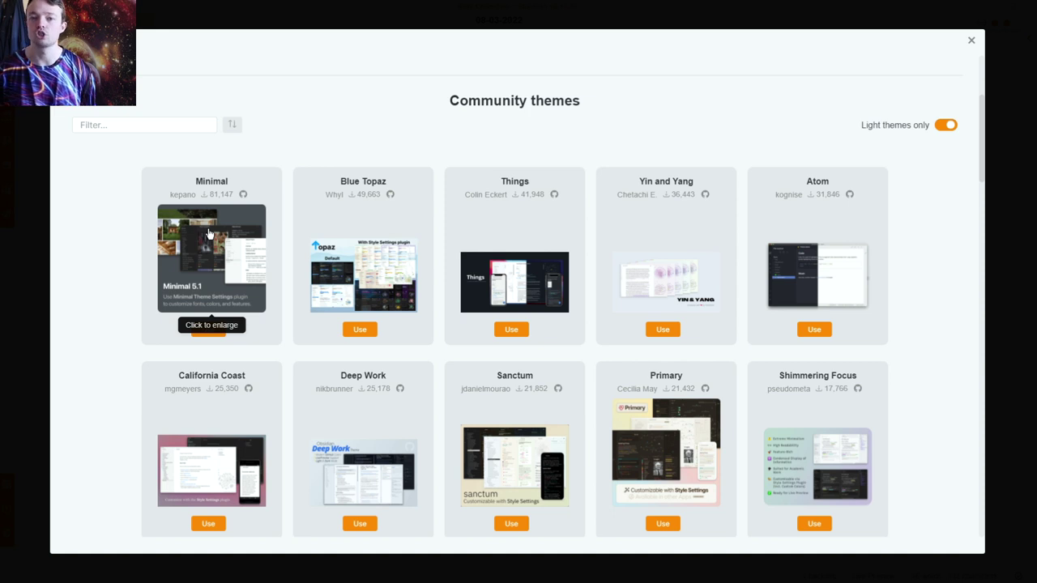
scroll(134, 224, up, 3)
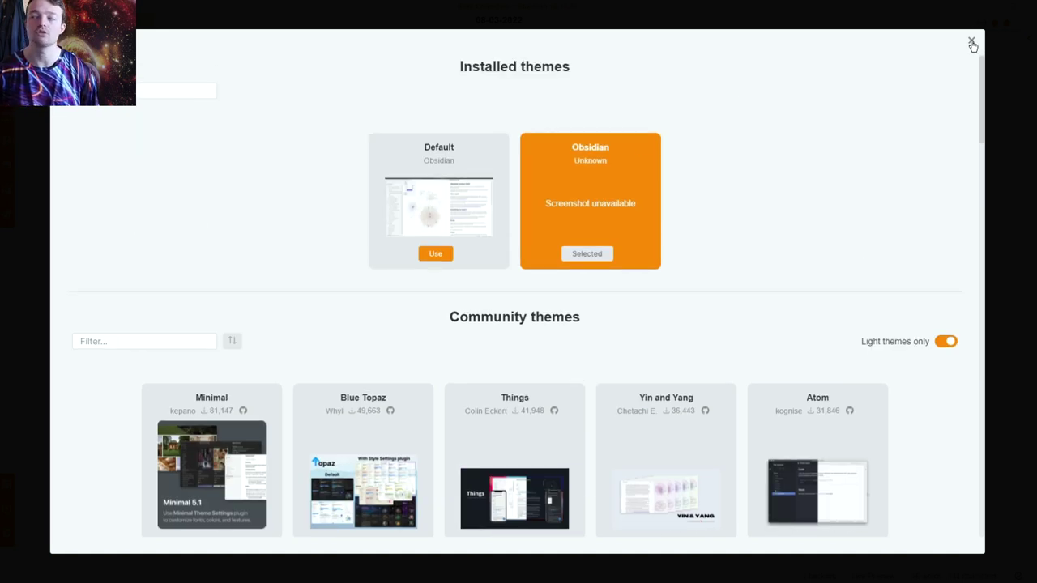
click(972, 42)
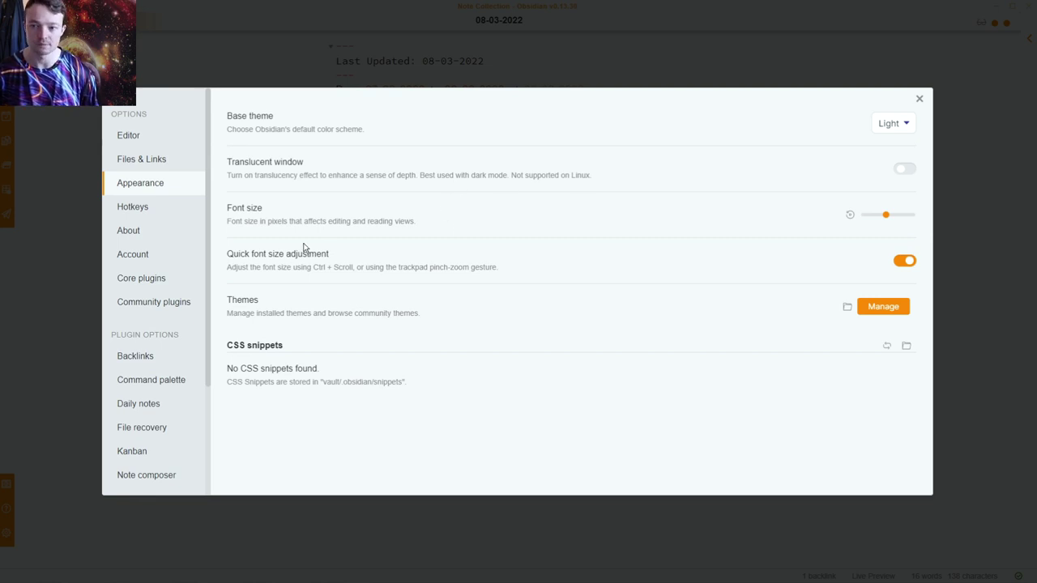
View the File explorer entry in the Core plugins settings and reveal the file explorer beside the note.
click(171, 278)
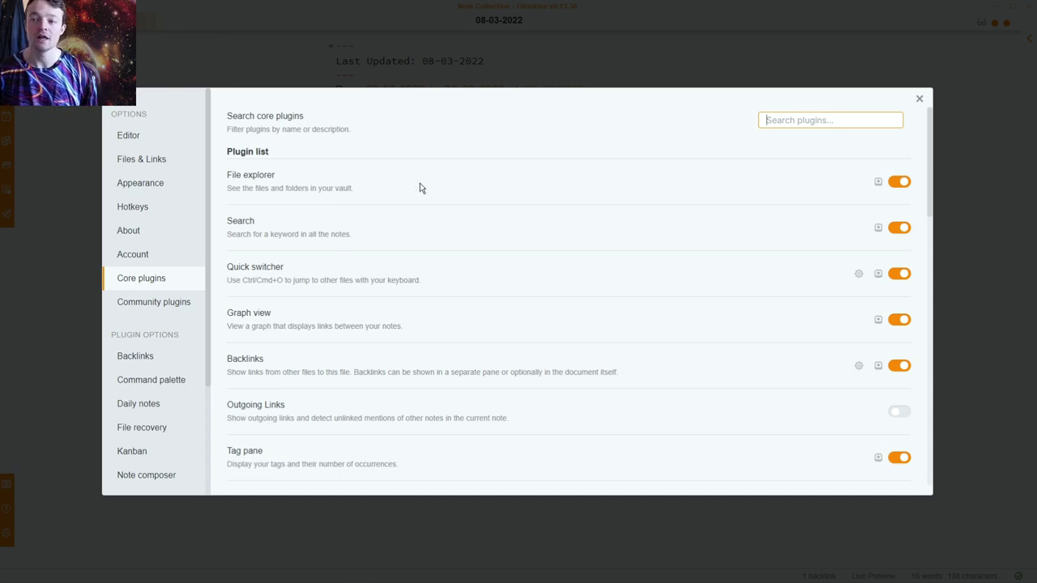
key(Escape)
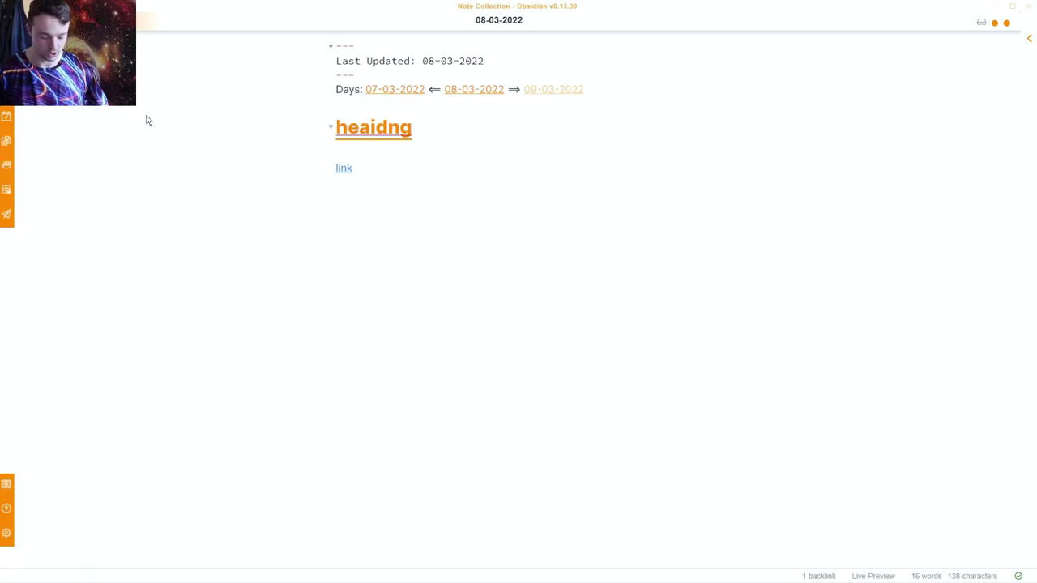
key(ctrl+shift+e)
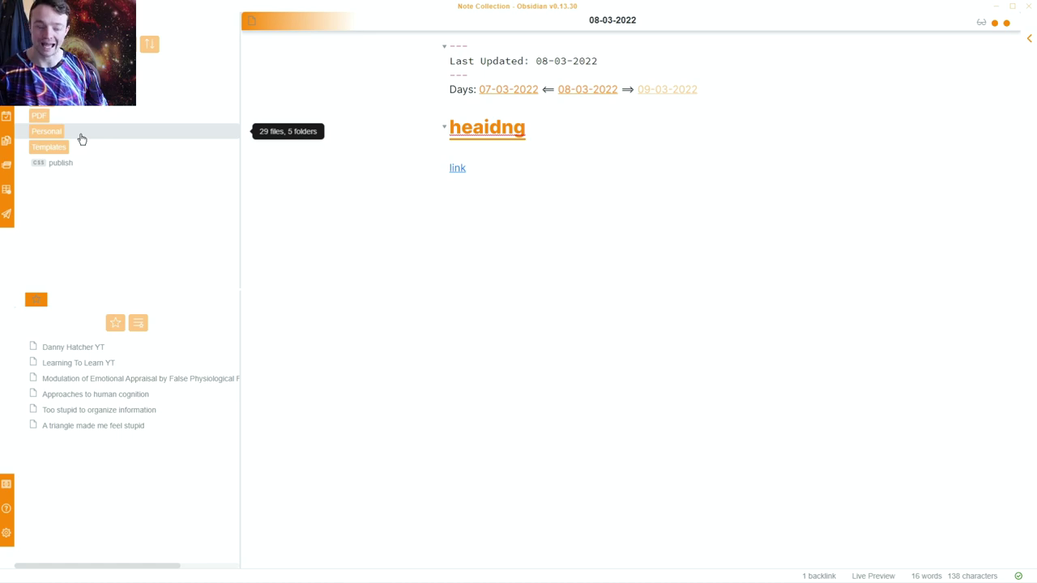
Demonstrate the Search and Quick switcher core plugins by opening the vault search and the file switcher, dismissing each.
key(ctrl+comma)
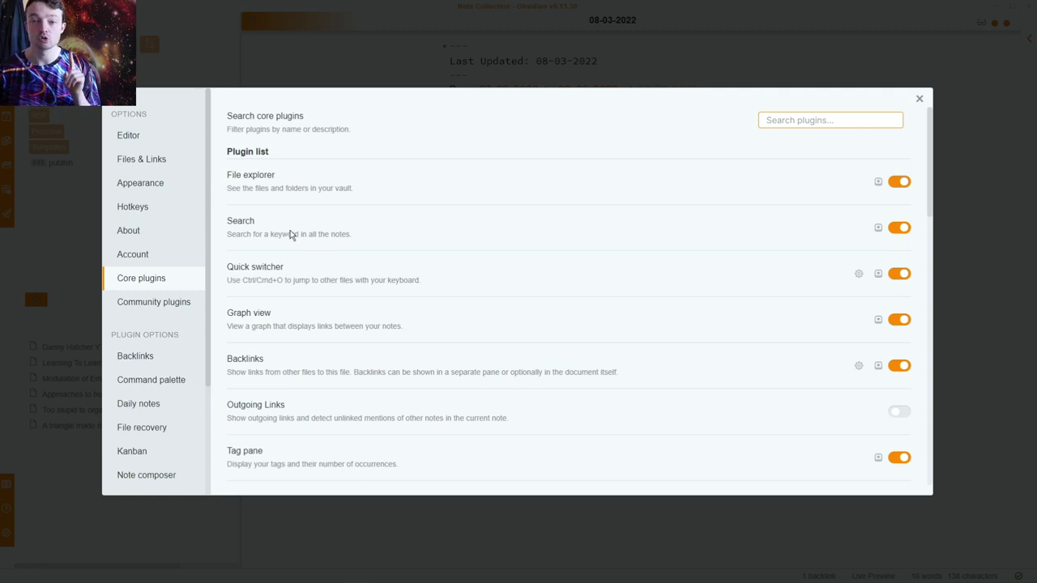
click(349, 60)
key(ctrl+shift+f)
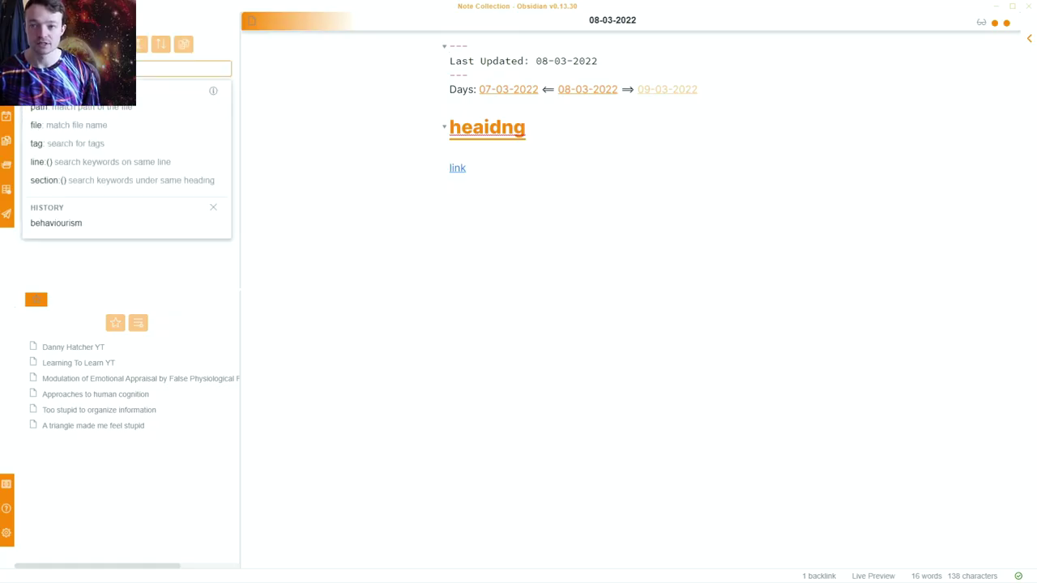
key(Escape)
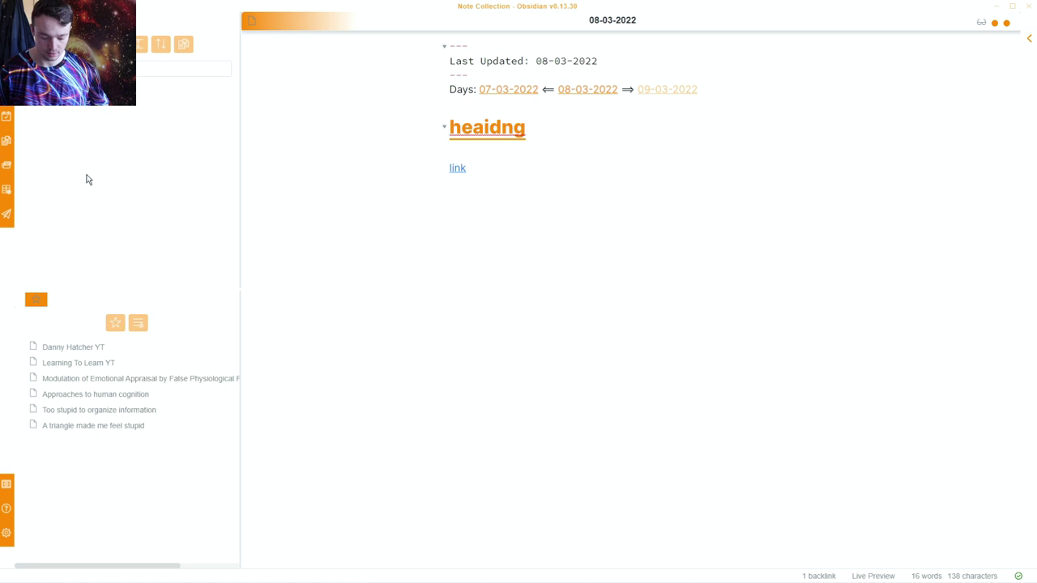
key(ctrl+o)
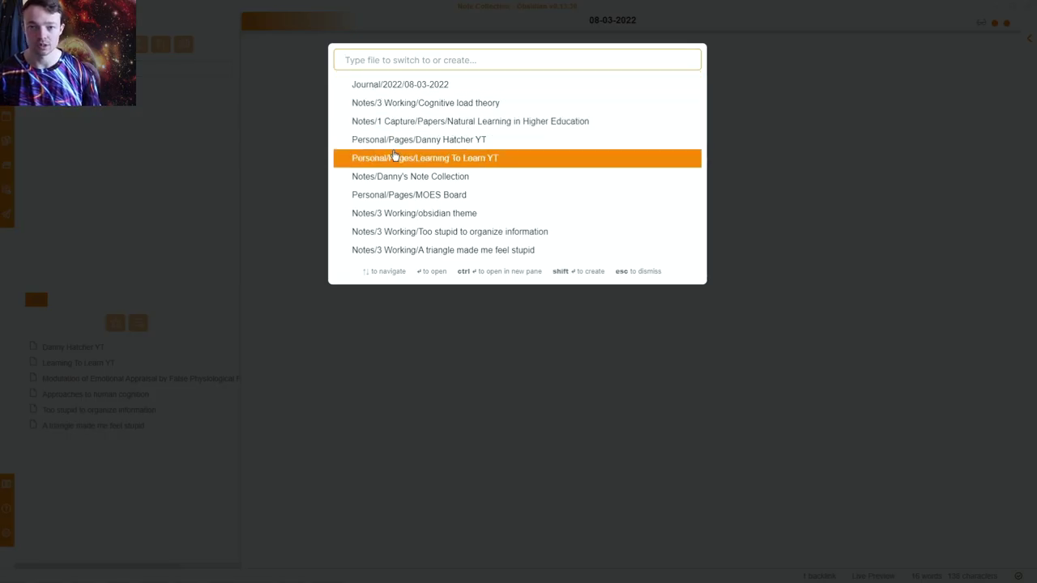
key(Escape)
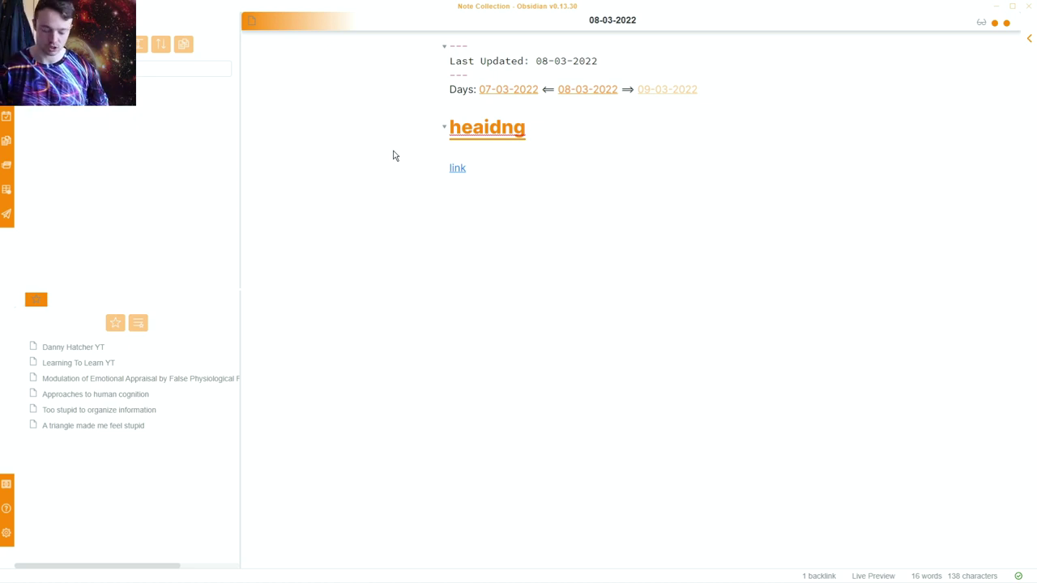
Review the Graph view core plugin, show the graph beside the note, and follow the link to the 07-03-2022 note.
key(ctrl+comma)
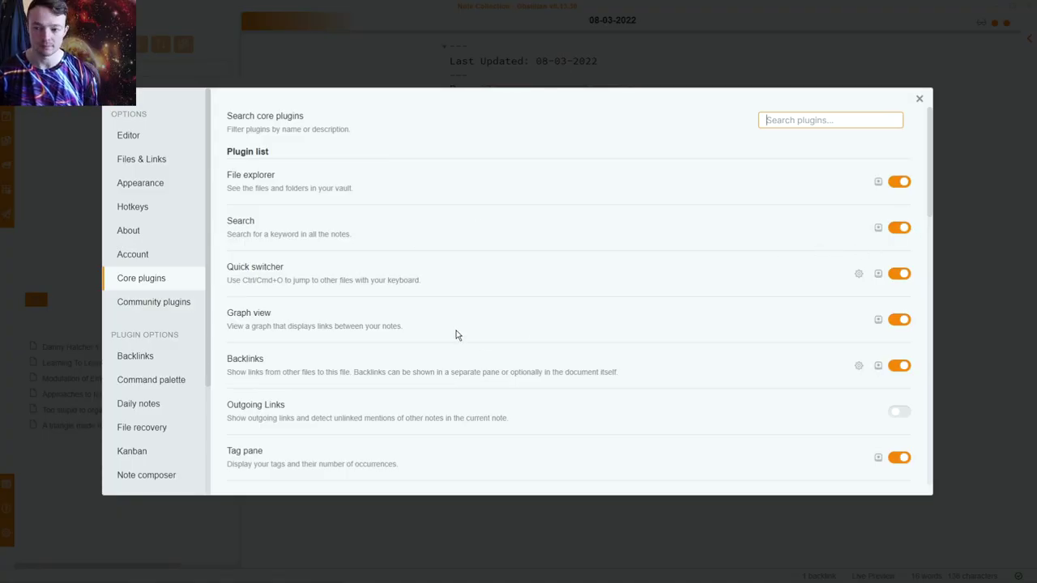
scroll(456, 336, down, 2)
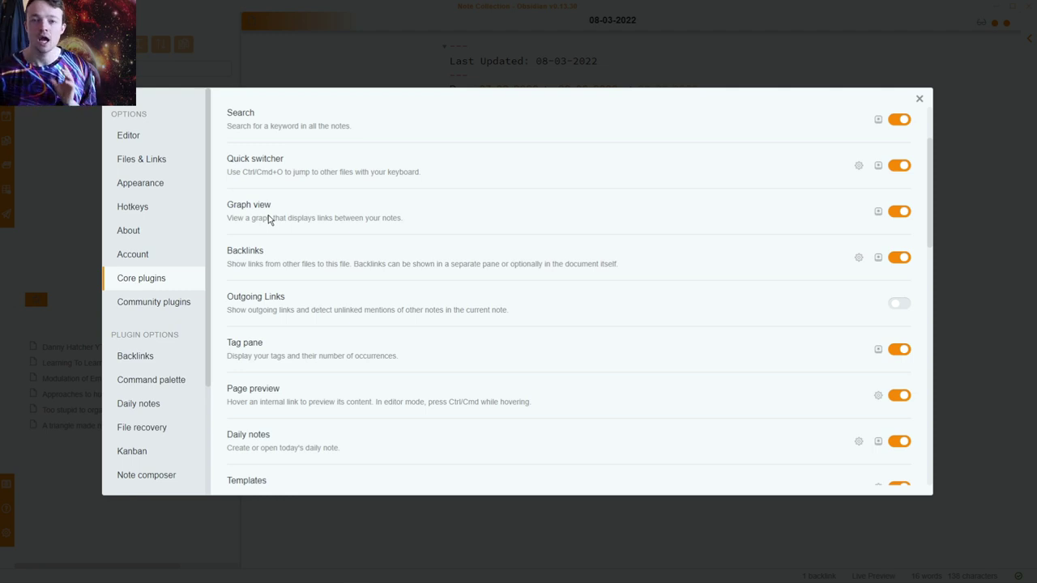
click(401, 78)
key(ctrl+shift+r)
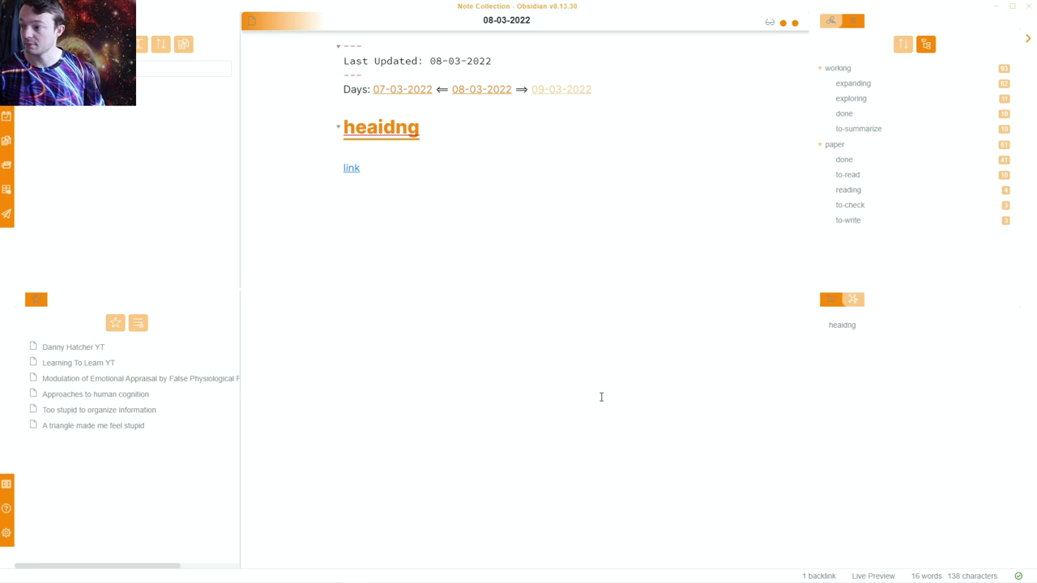
drag(854, 300, 915, 440)
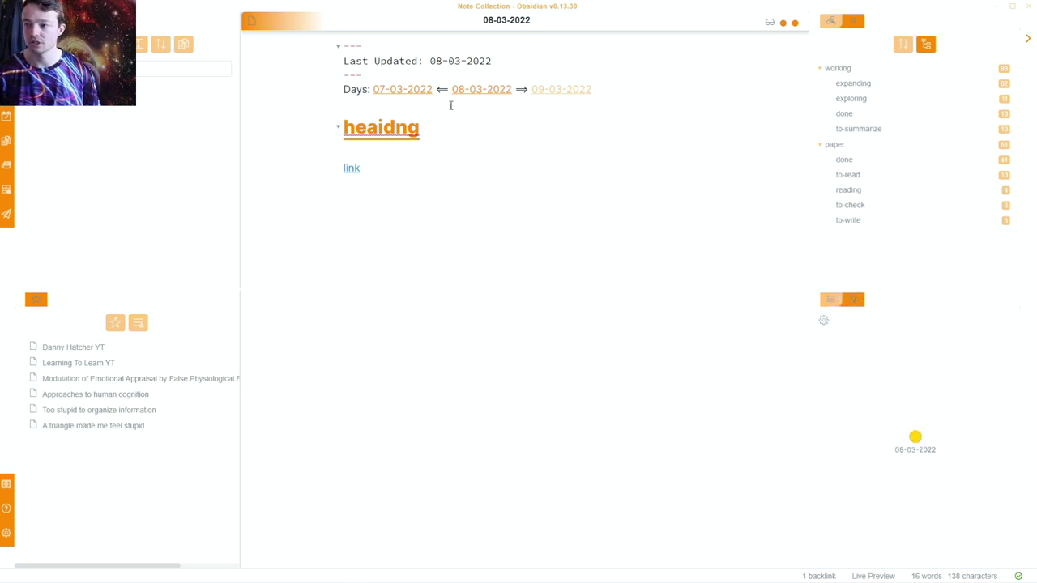
click(402, 89)
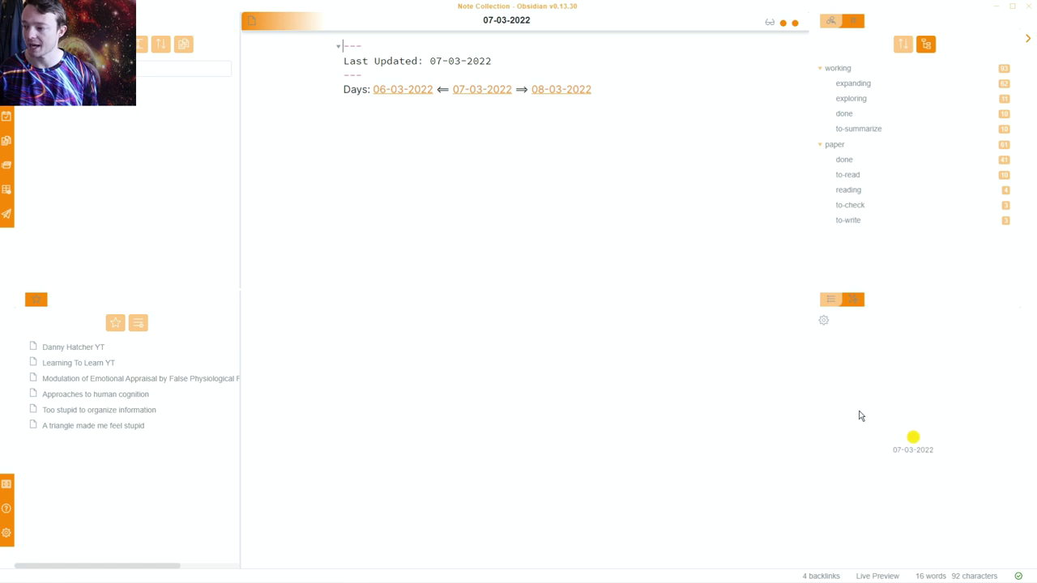
Follow the link to the 06-03-2022 note and inspect the filter and group settings of its local graph.
click(396, 91)
click(457, 265)
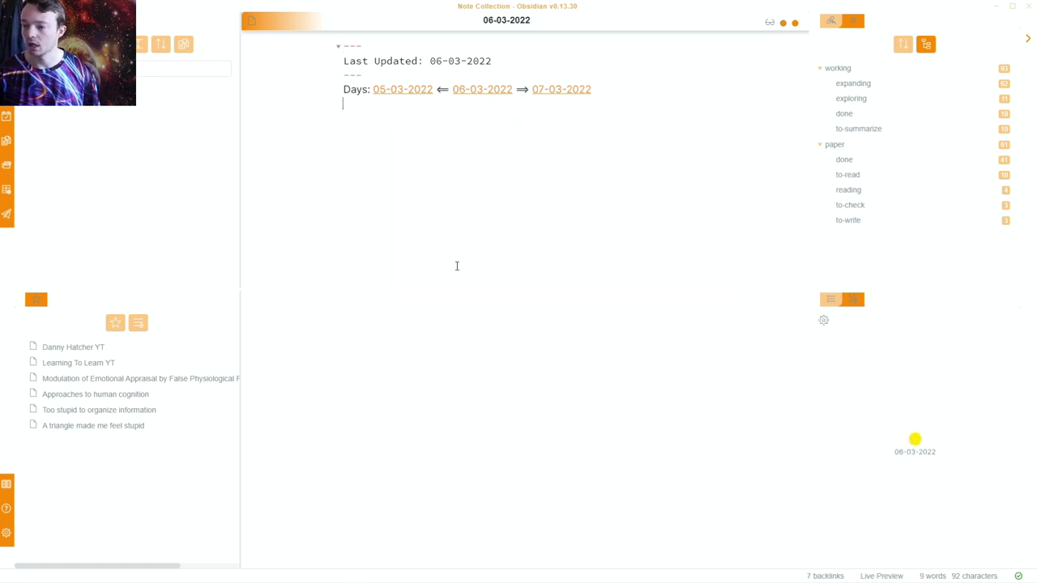
click(824, 320)
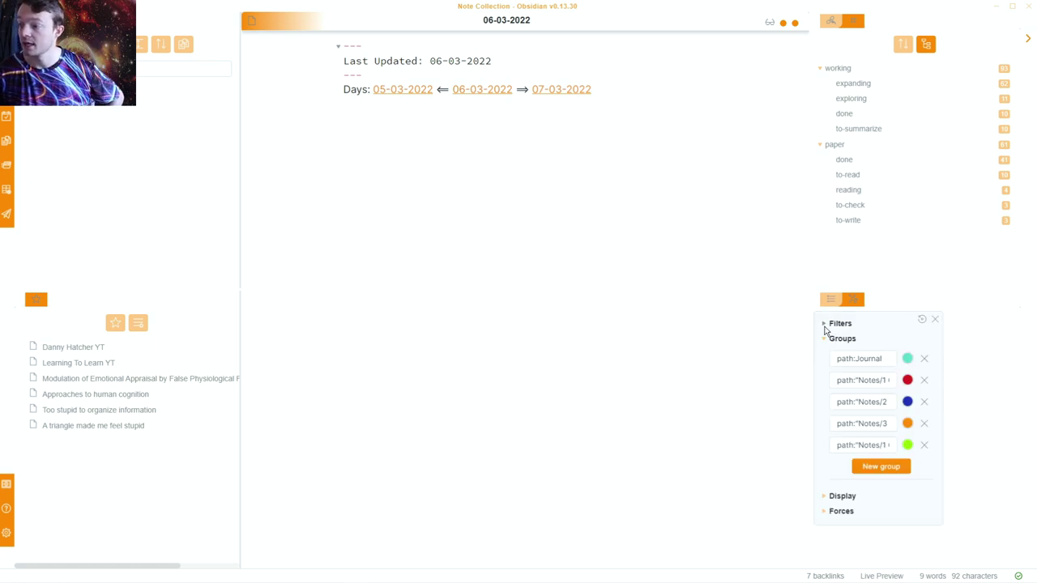
click(828, 324)
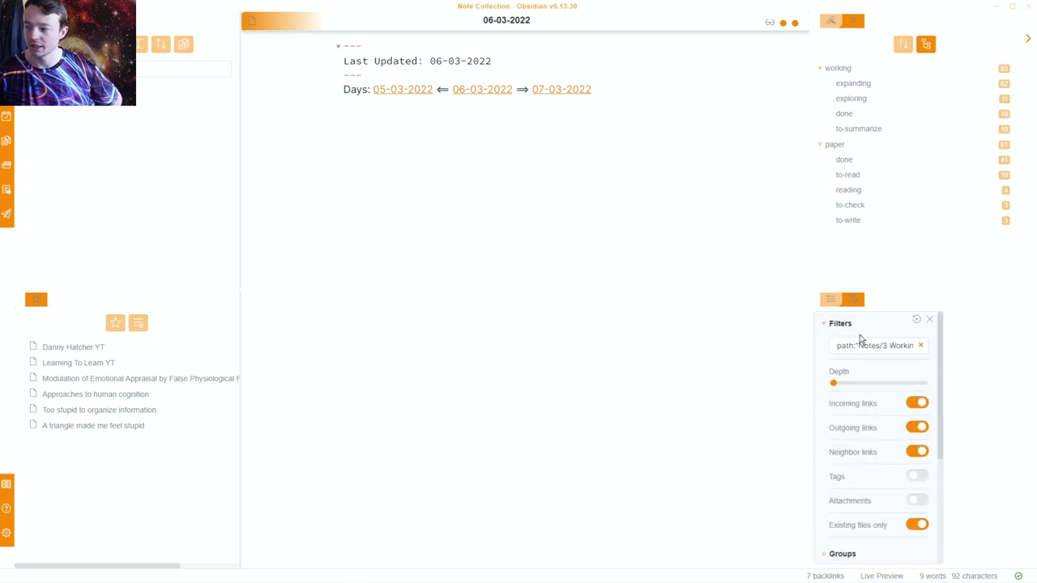
click(826, 324)
click(929, 319)
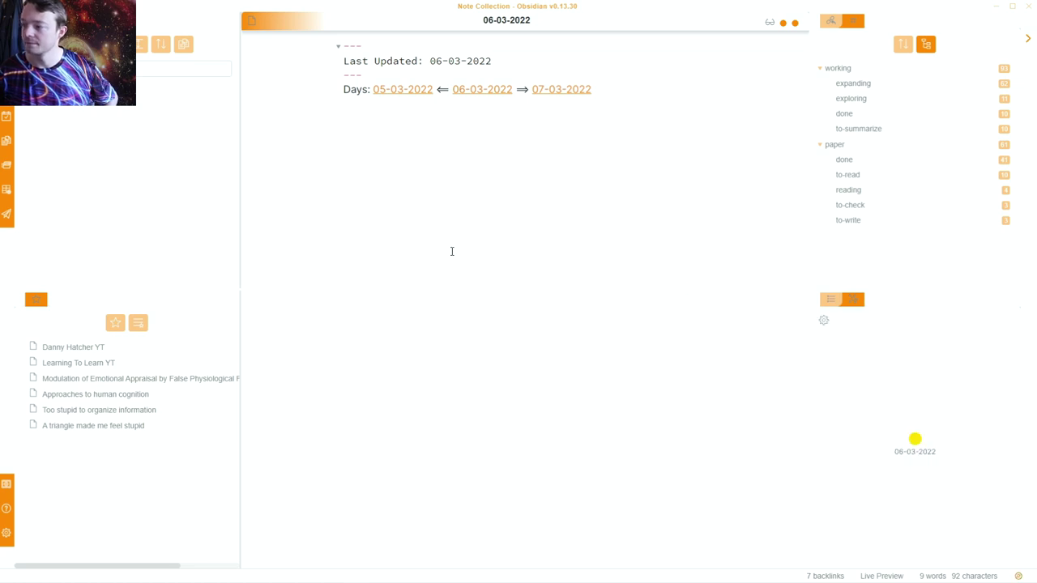
Open the Cognitive load theory note by its alias "clt", examine its local graph up close, and reduce the note's font size.
key(ctrl+o)
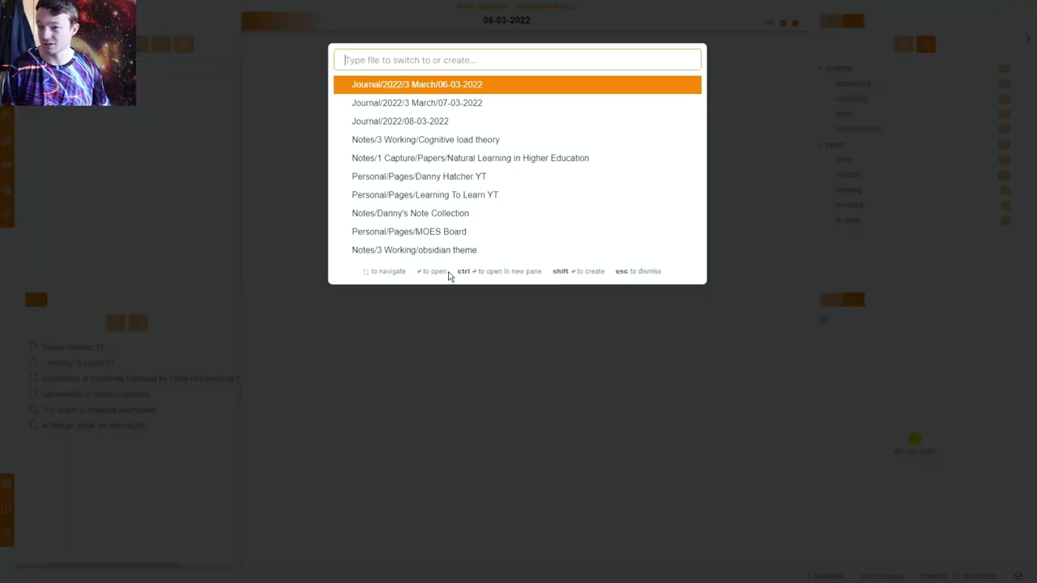
text(clt)
key(Return)
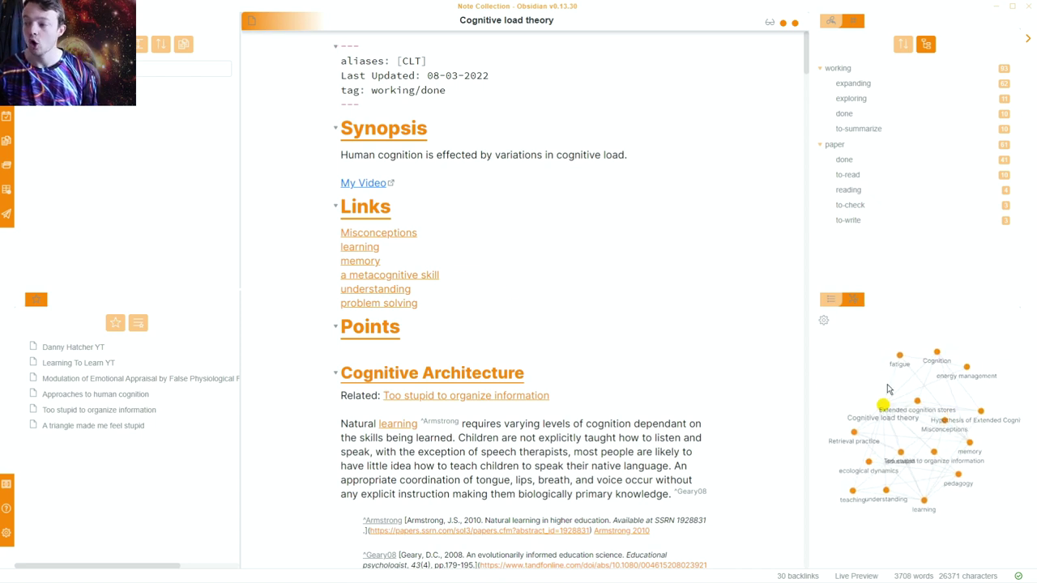
scroll(912, 419, up, 5)
drag(949, 399, 912, 362)
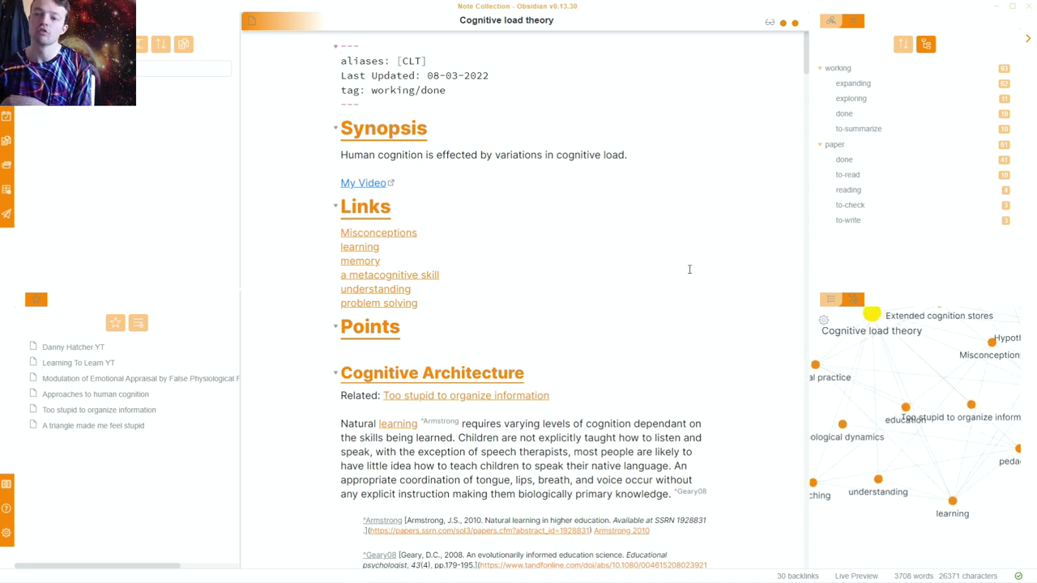
scroll(480, 218, down, 5)
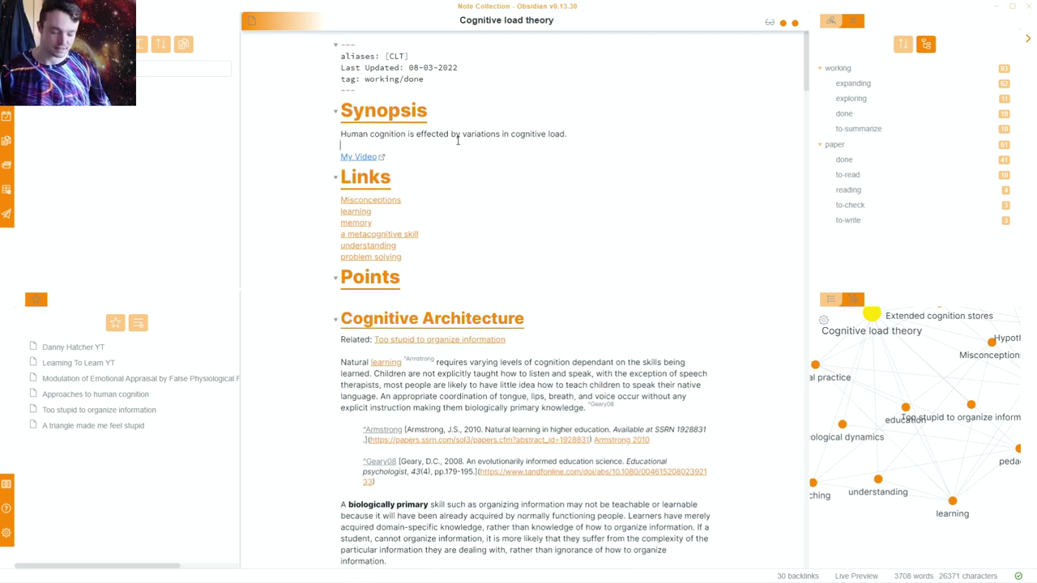
Review the Backlinks and Outgoing Links core plugins, and show the backlinks and outgoing links of the Cognitive load theory note.
key(ctrl+comma)
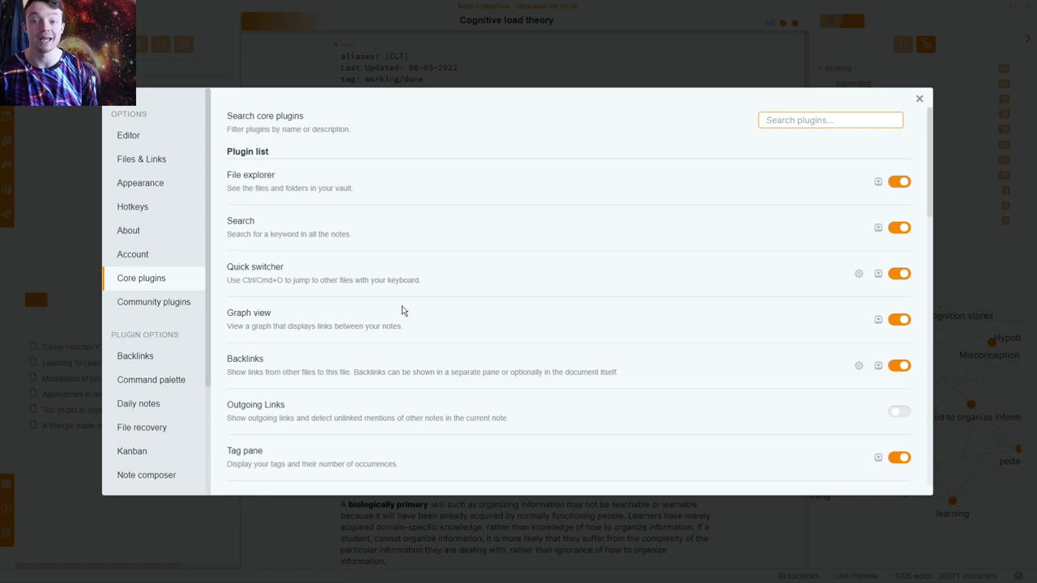
scroll(434, 310, down, 2)
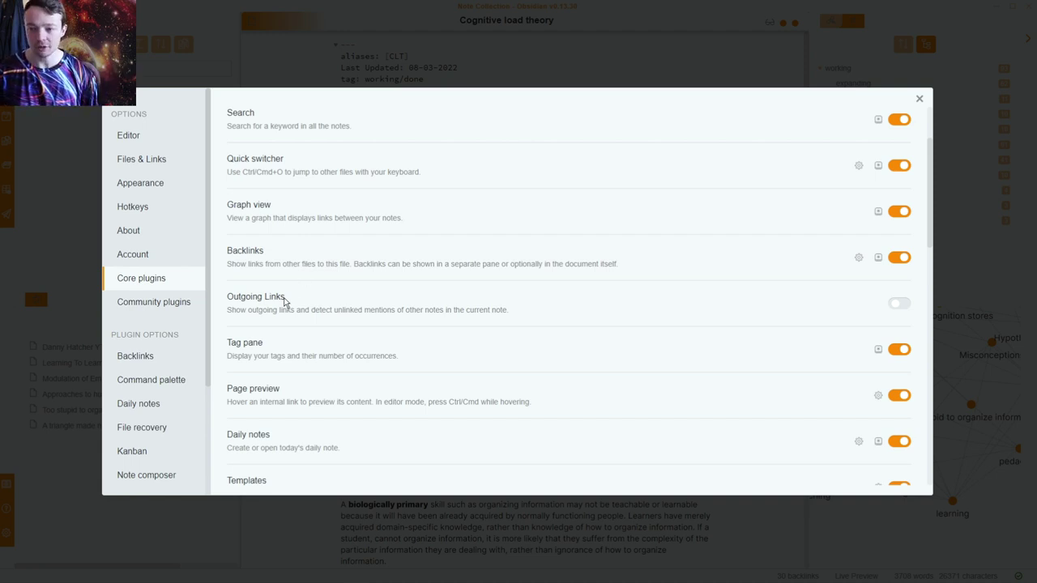
click(551, 81)
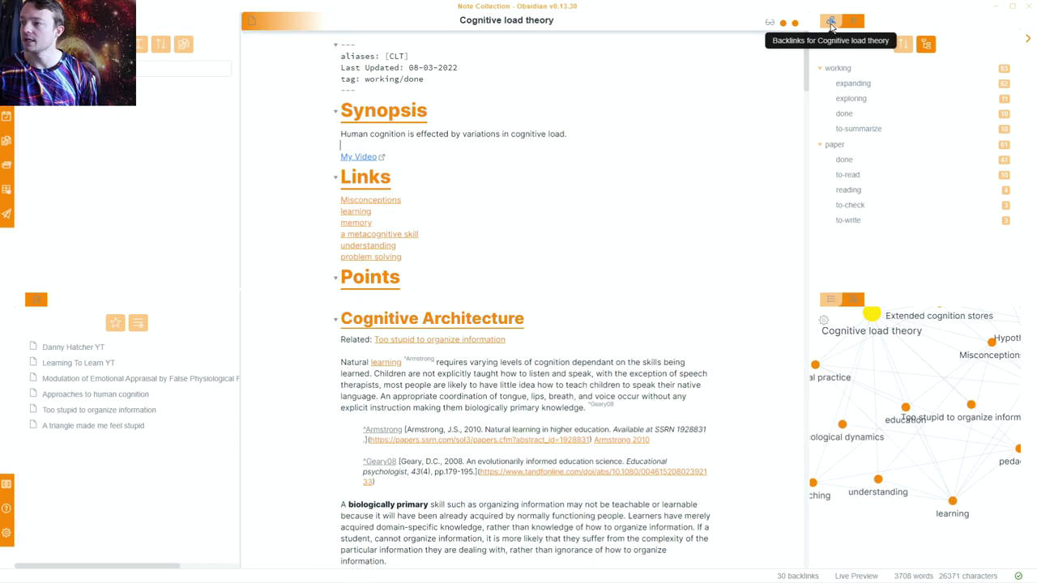
click(831, 28)
scroll(883, 174, down, 3)
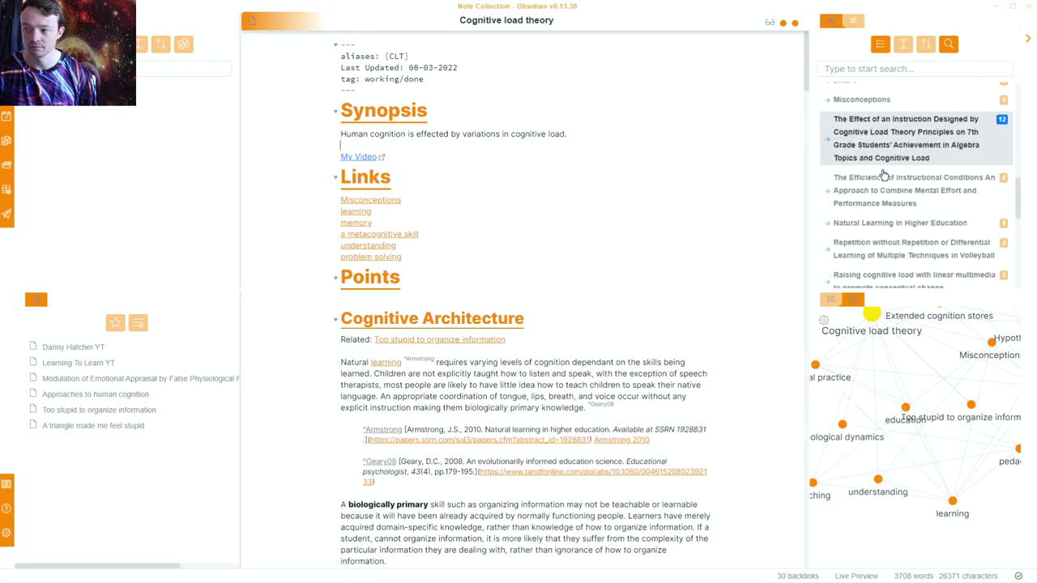
scroll(883, 174, up, 5)
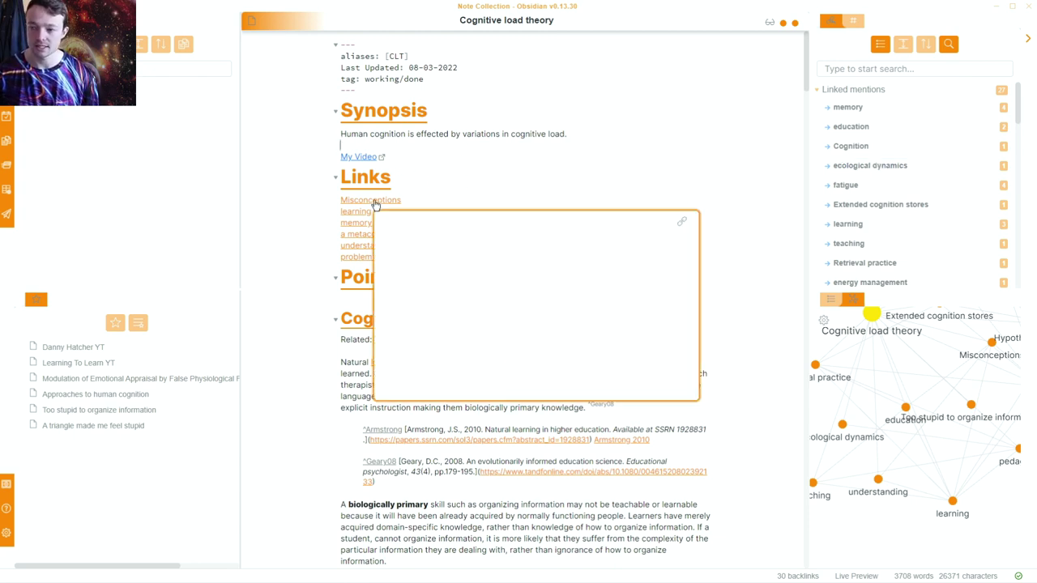
mouse_move(355, 217)
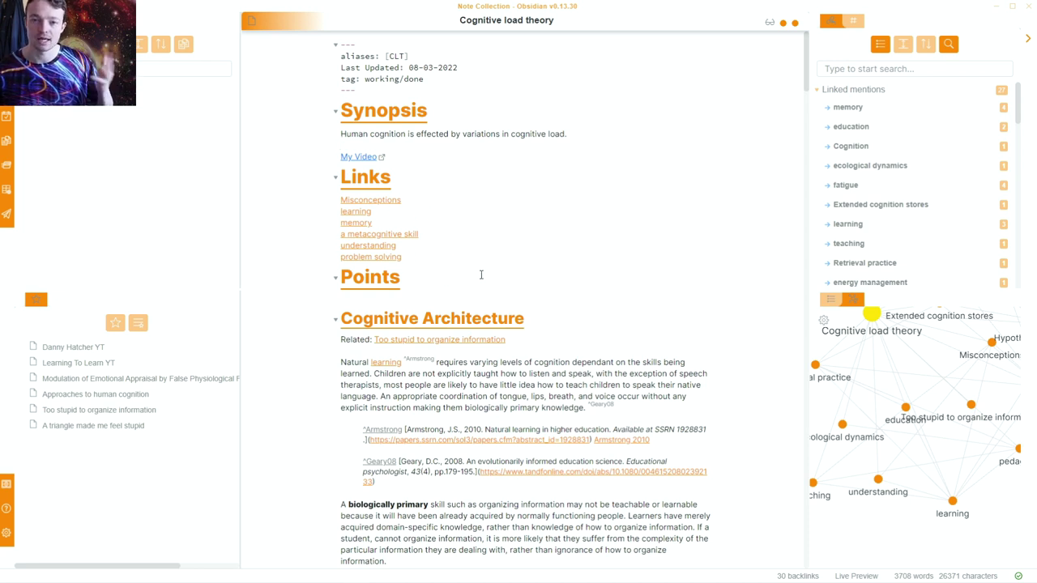
Review the Tag pane core plugin, show the vault's tags, and highlight the working/done tag line in the note's front matter.
key(ctrl+comma)
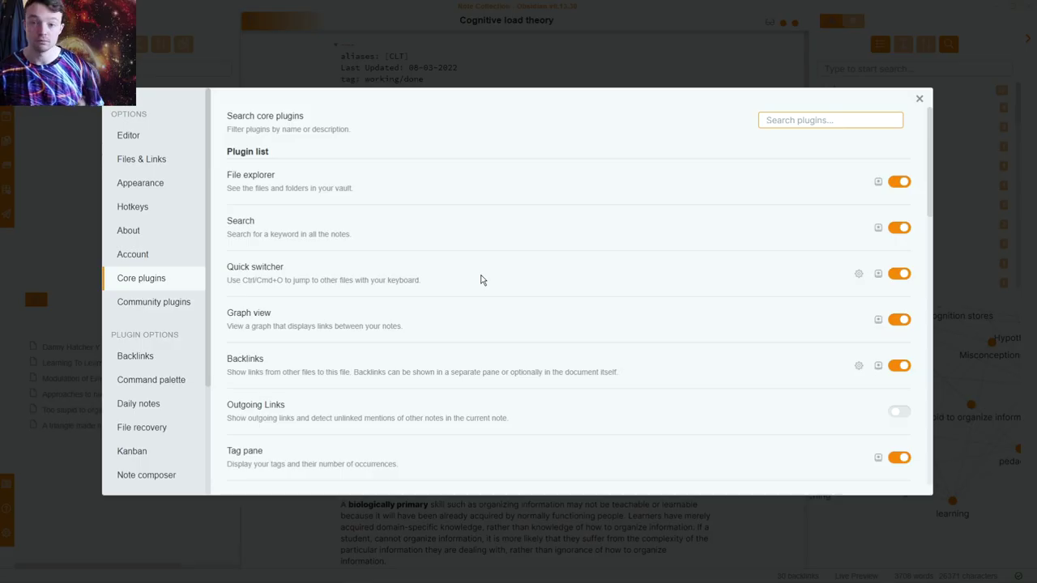
scroll(458, 319, down, 5)
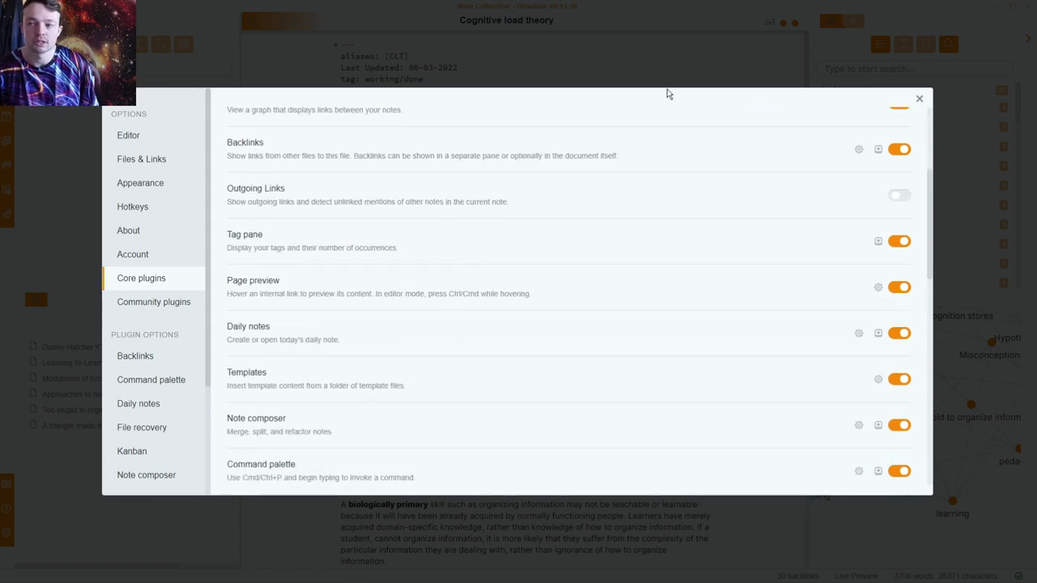
click(715, 59)
click(852, 20)
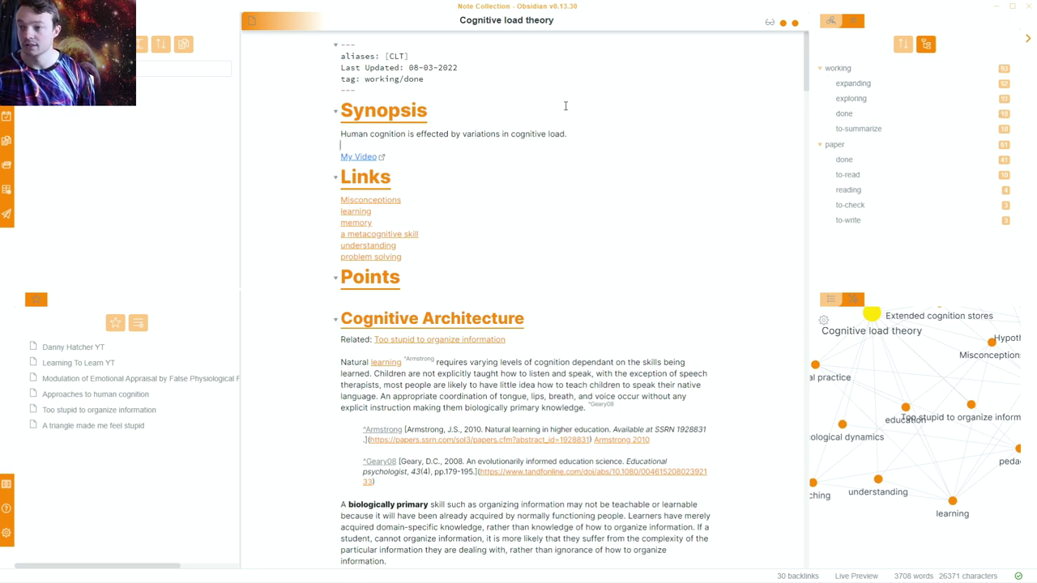
drag(424, 79, 262, 85)
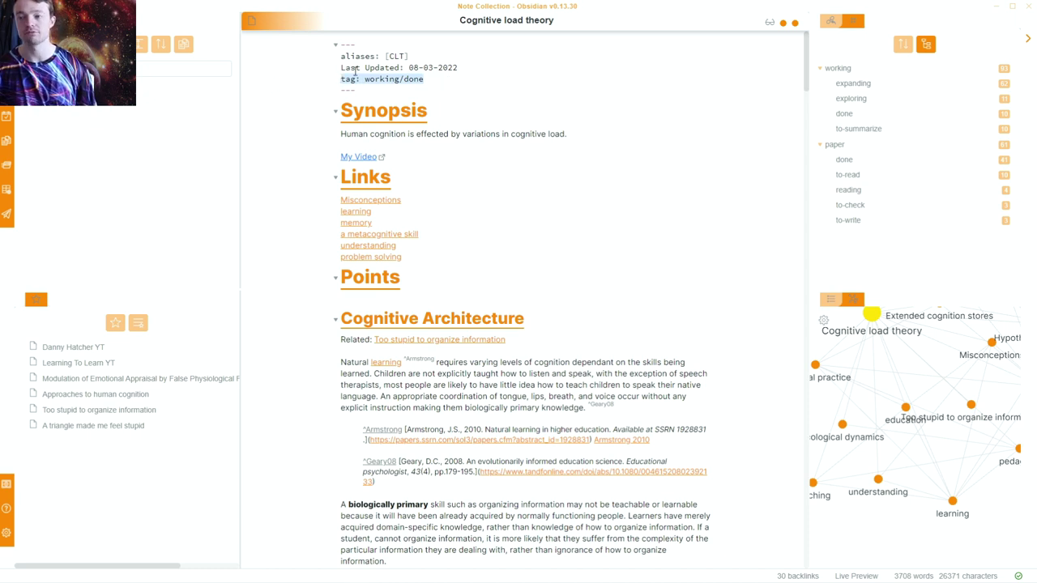
click(395, 68)
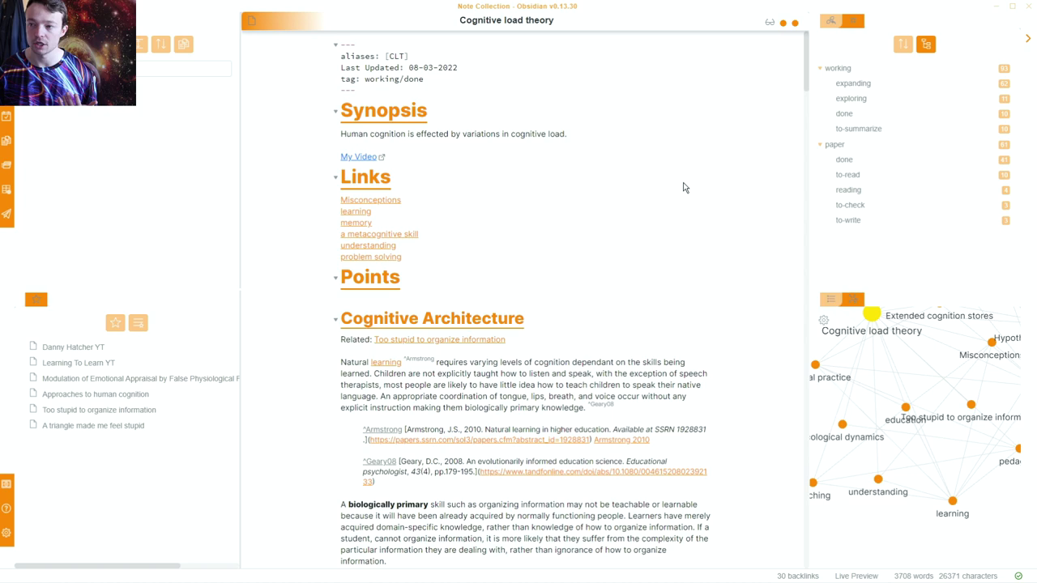
Review the Page preview core plugin and preview the Misconceptions link in the note and the memory entry among the backlinks.
key(ctrl+comma)
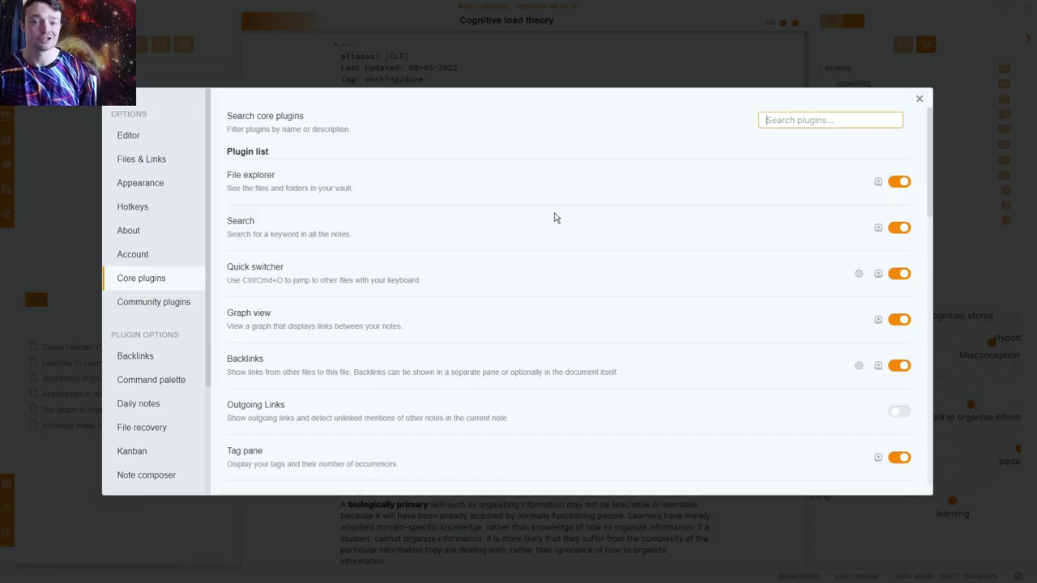
scroll(338, 375, down, 4)
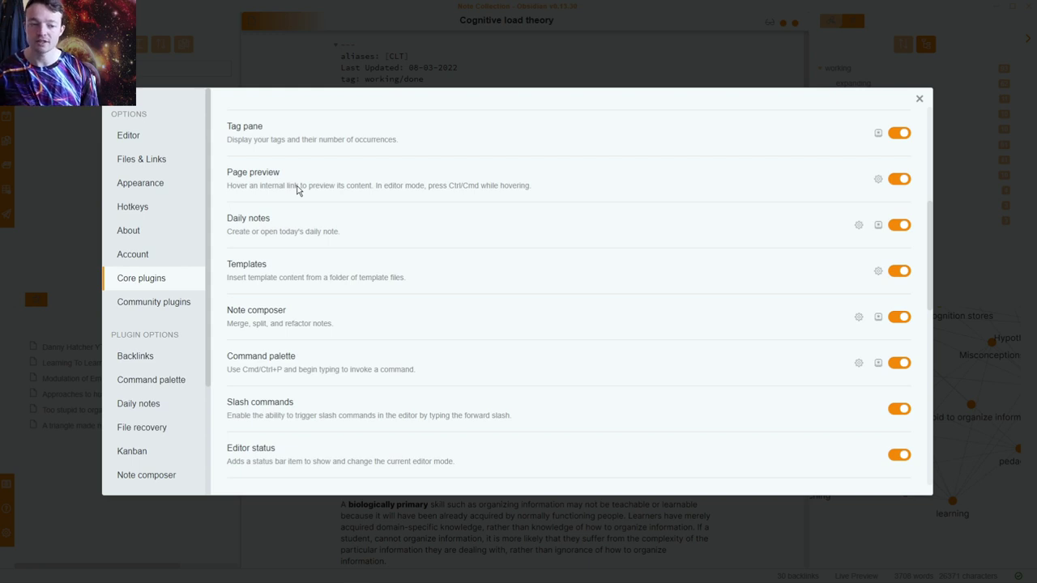
click(330, 64)
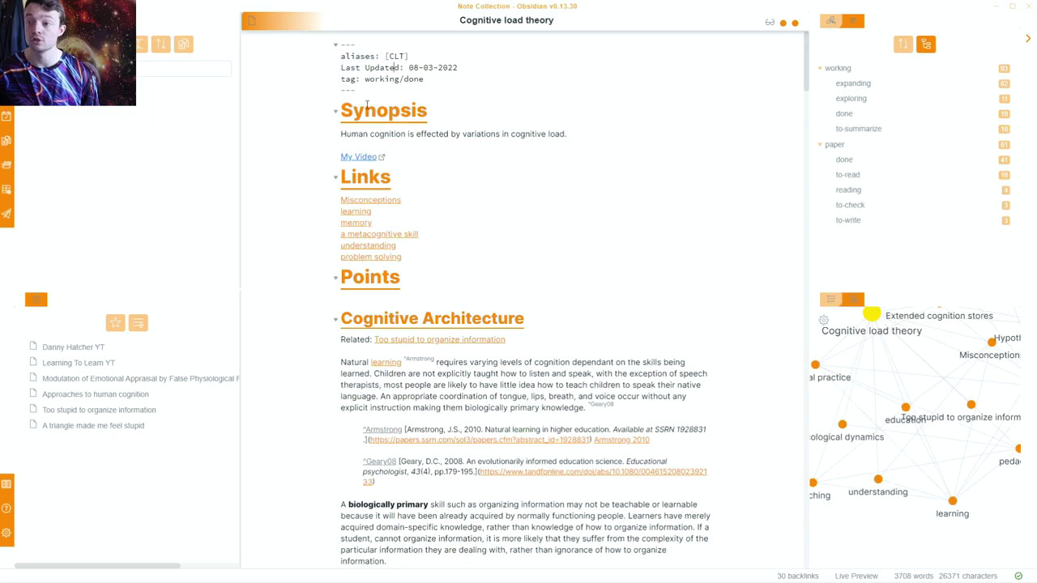
mouse_move(381, 202)
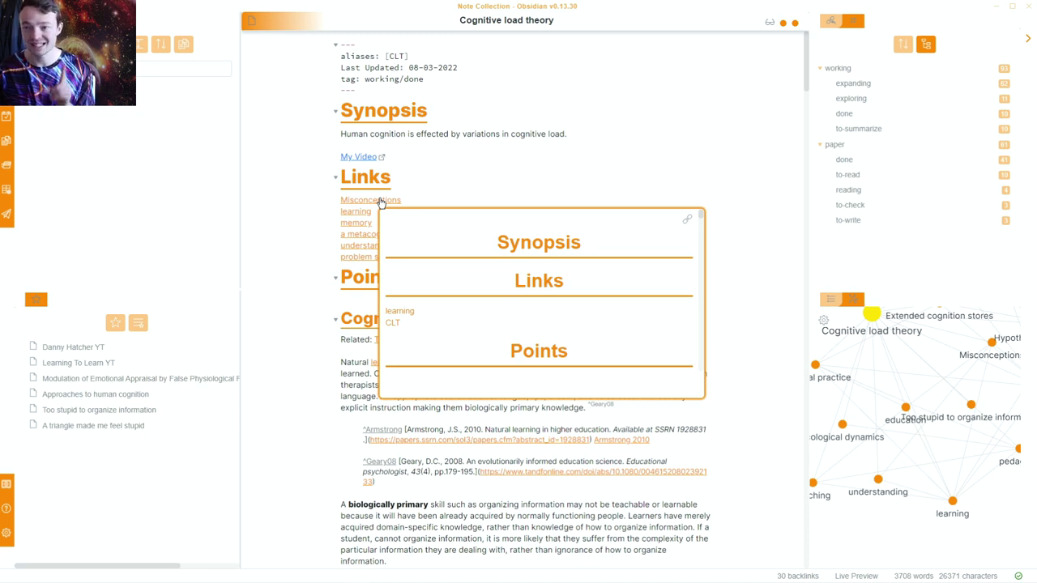
click(832, 21)
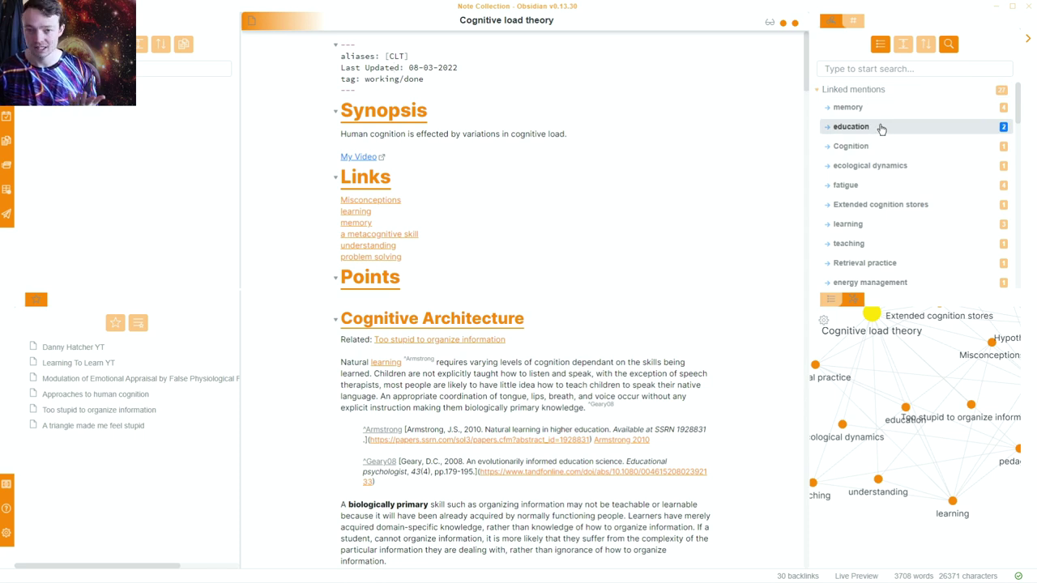
mouse_move(881, 128)
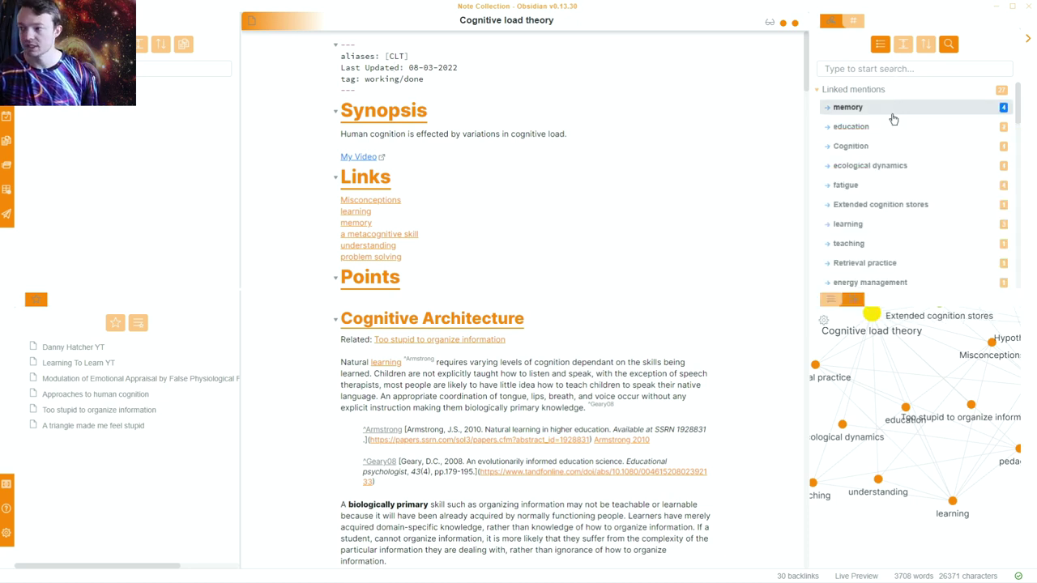
mouse_move(887, 110)
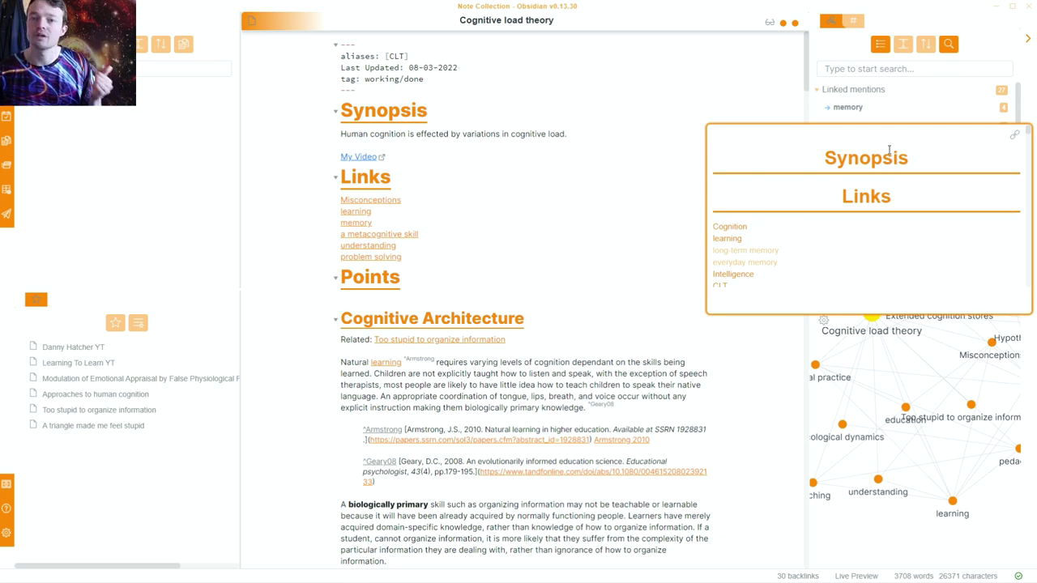
Examine the plugin options for Backlinks, Command palette, Daily notes, File recovery and Page preview, and return to the note.
key(ctrl+comma)
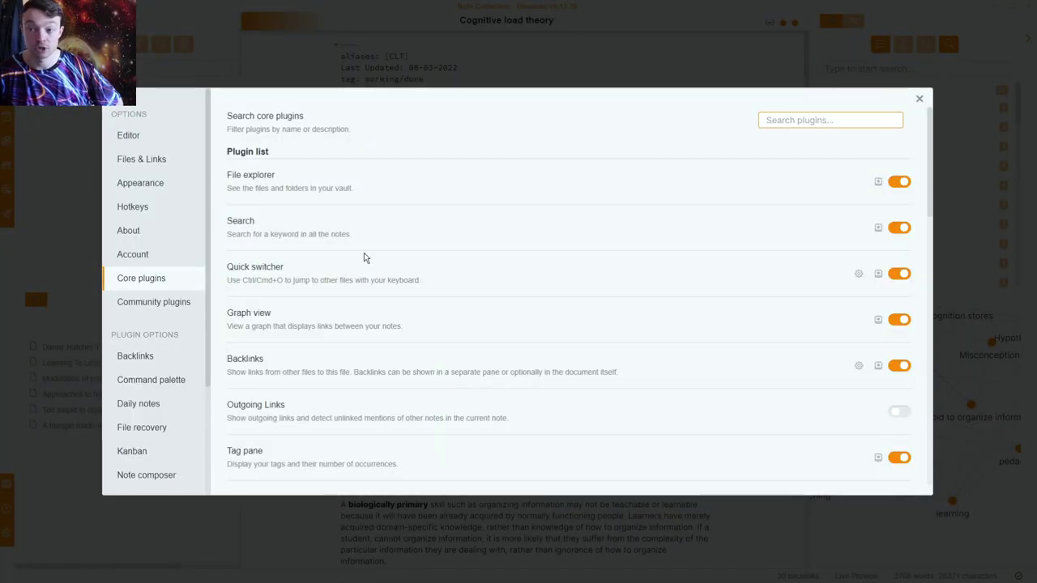
scroll(153, 335, down, 3)
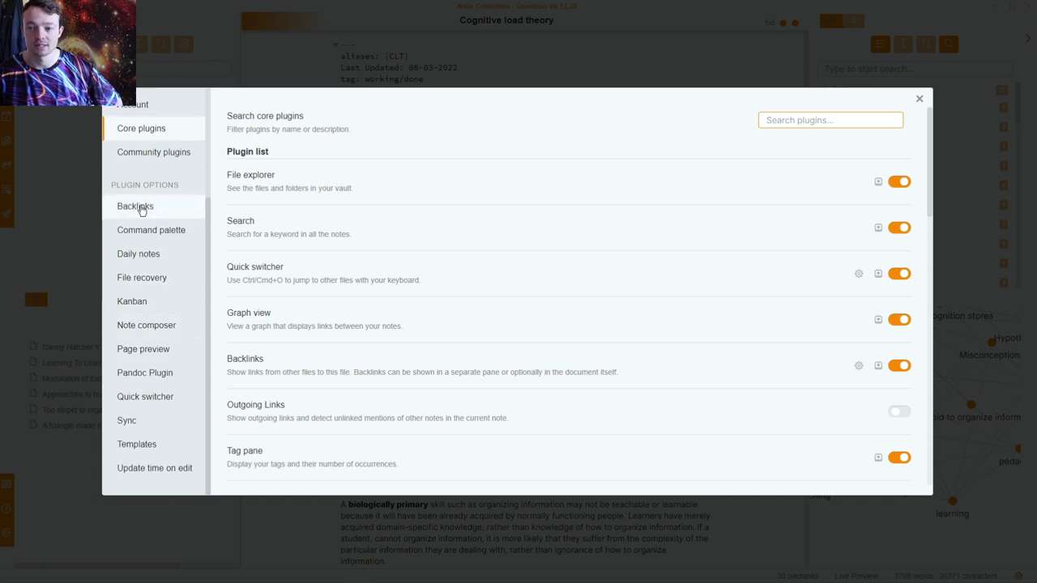
click(139, 206)
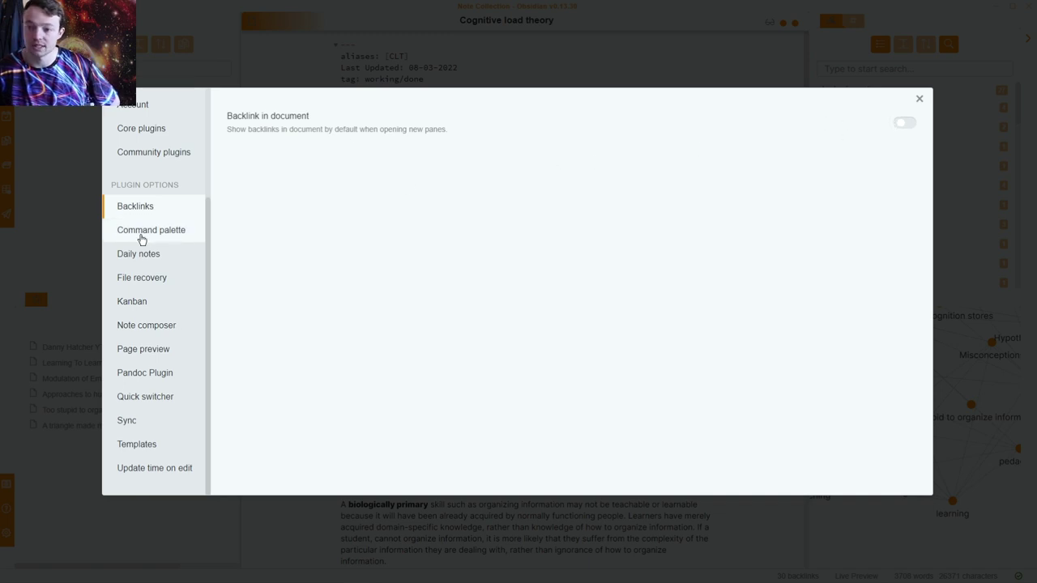
click(143, 232)
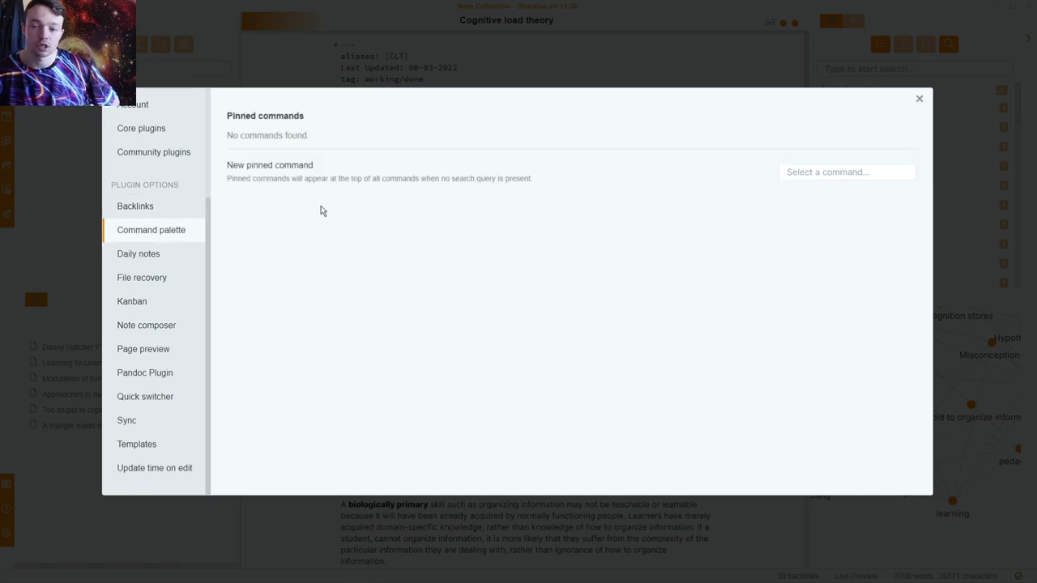
click(180, 256)
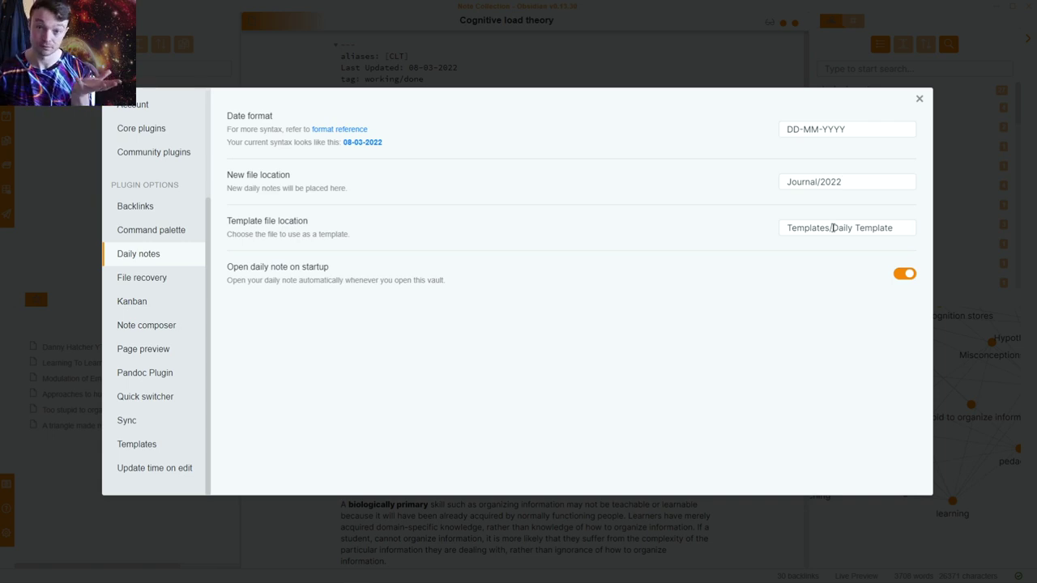
click(172, 284)
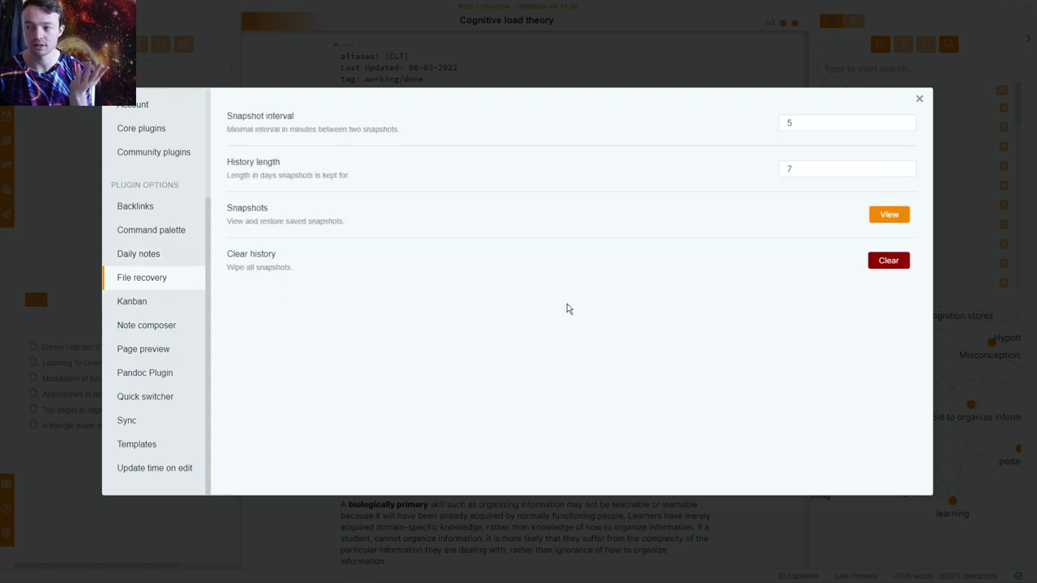
click(147, 358)
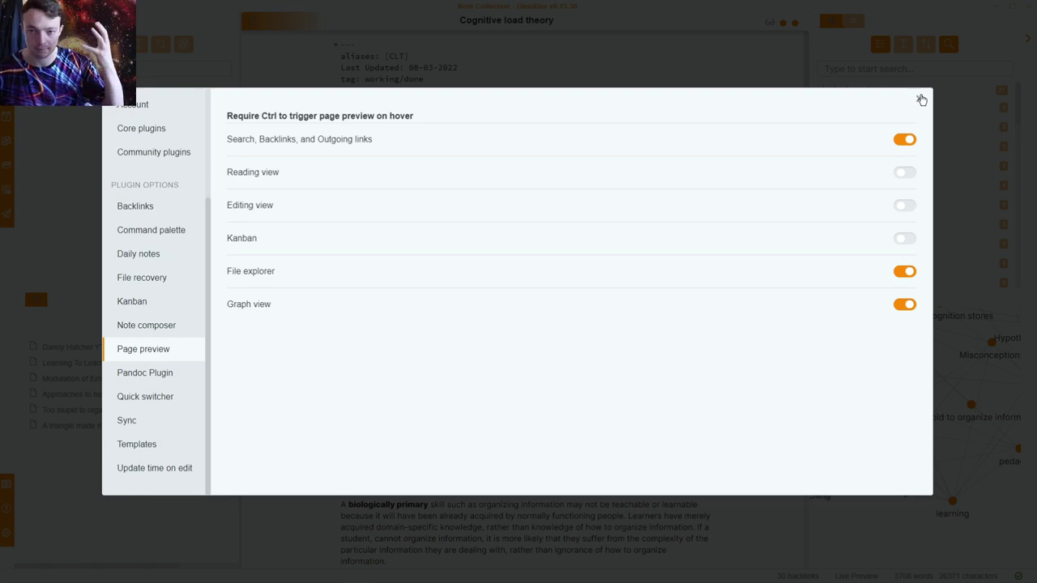
click(921, 99)
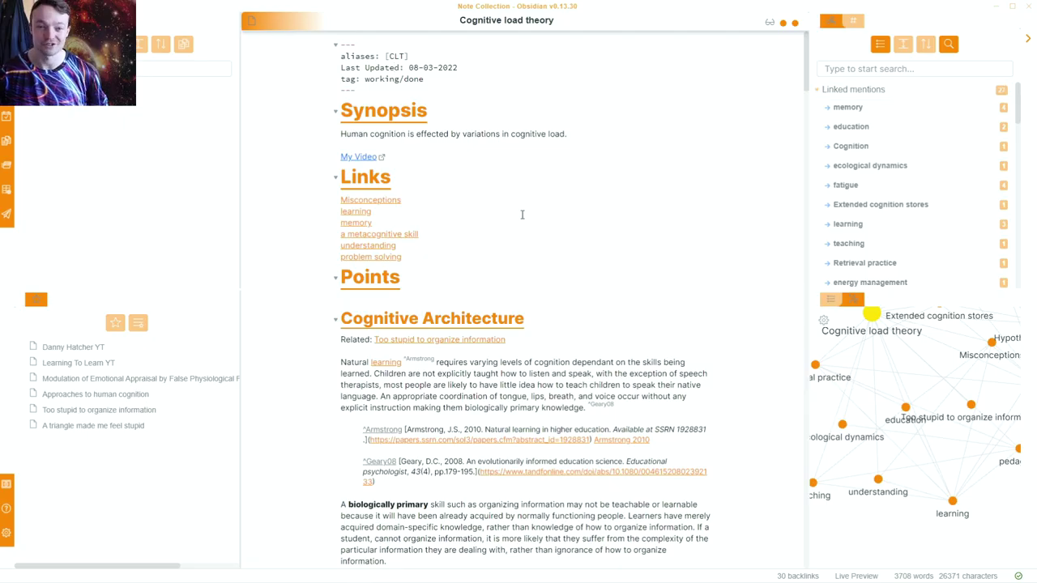
click(592, 136)
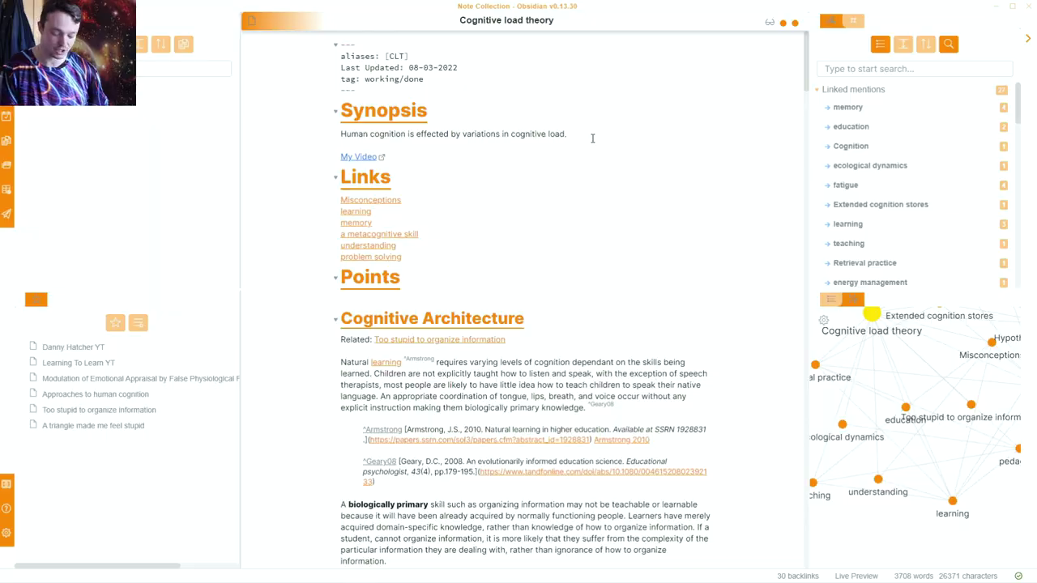
Review the Daily notes and Templates core plugins, and expand and collapse the Templates folder in the vault.
key(ctrl+comma)
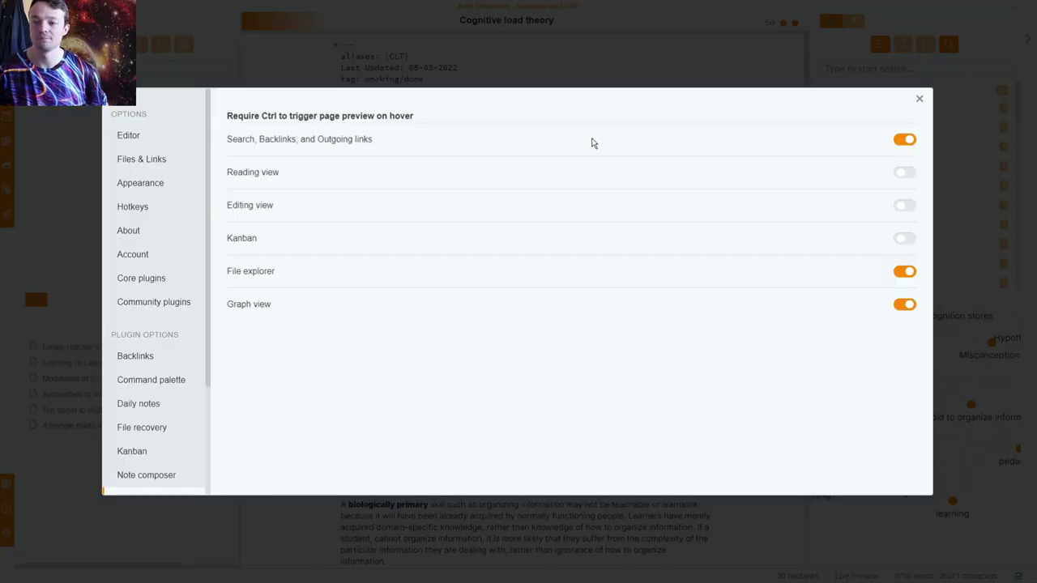
click(168, 279)
scroll(451, 317, down, 3)
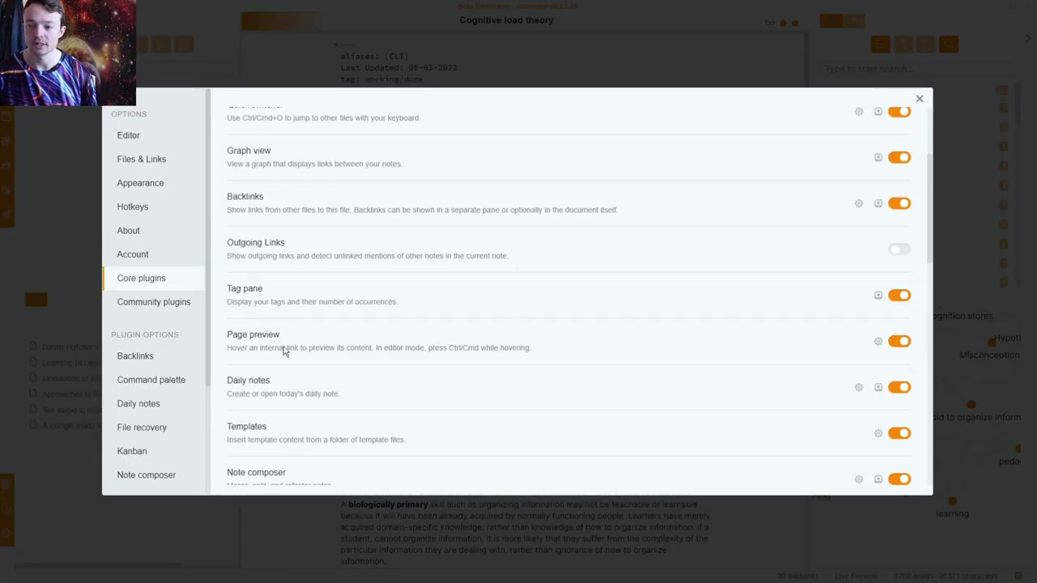
scroll(286, 383, down, 2)
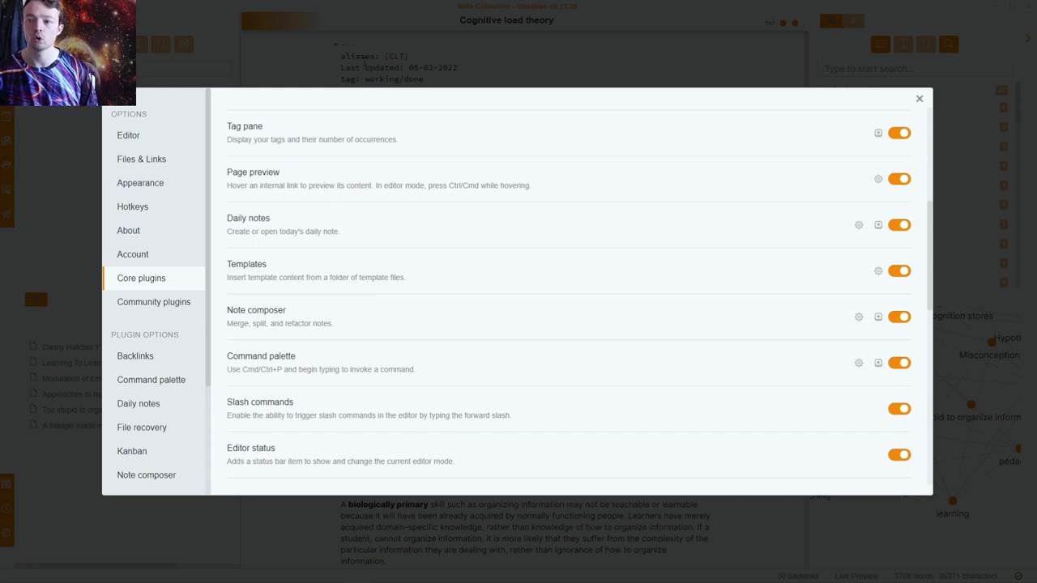
key(Escape)
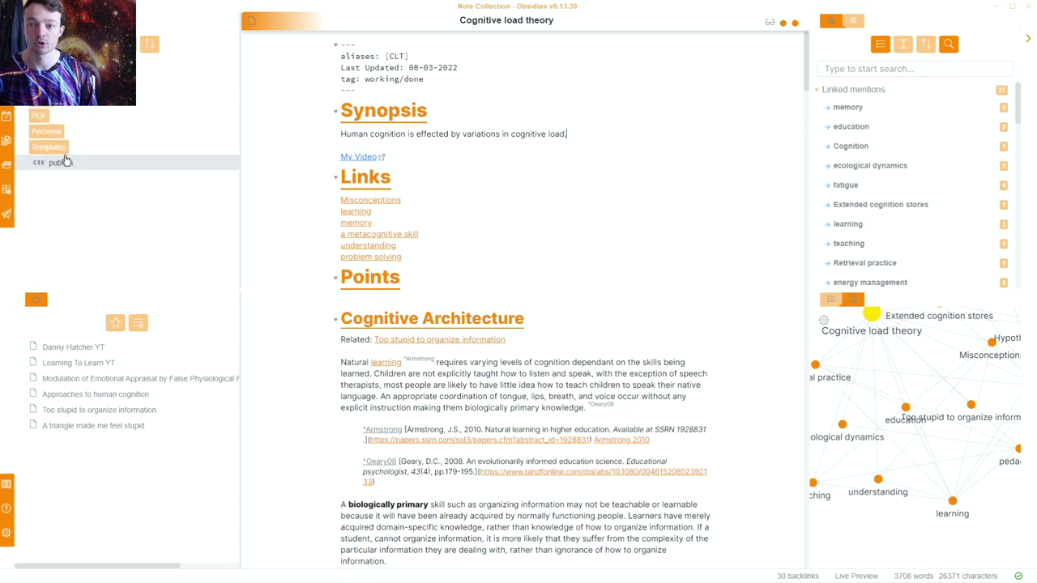
click(75, 149)
click(74, 147)
Review the Templates and Note composer core plugins, and look up commands matching "note" in the command palette.
key(ctrl+comma)
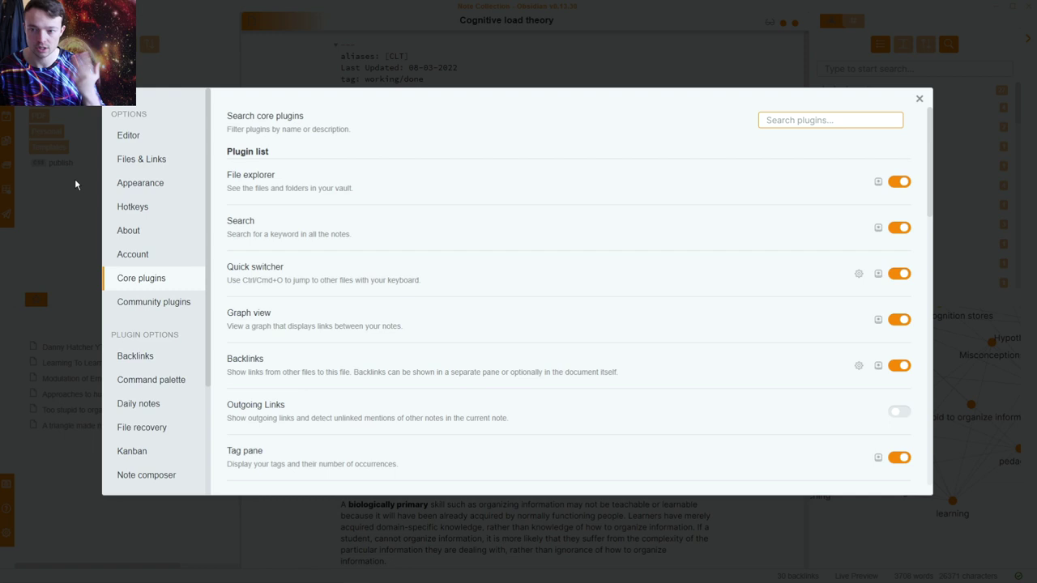
scroll(578, 356, down, 4)
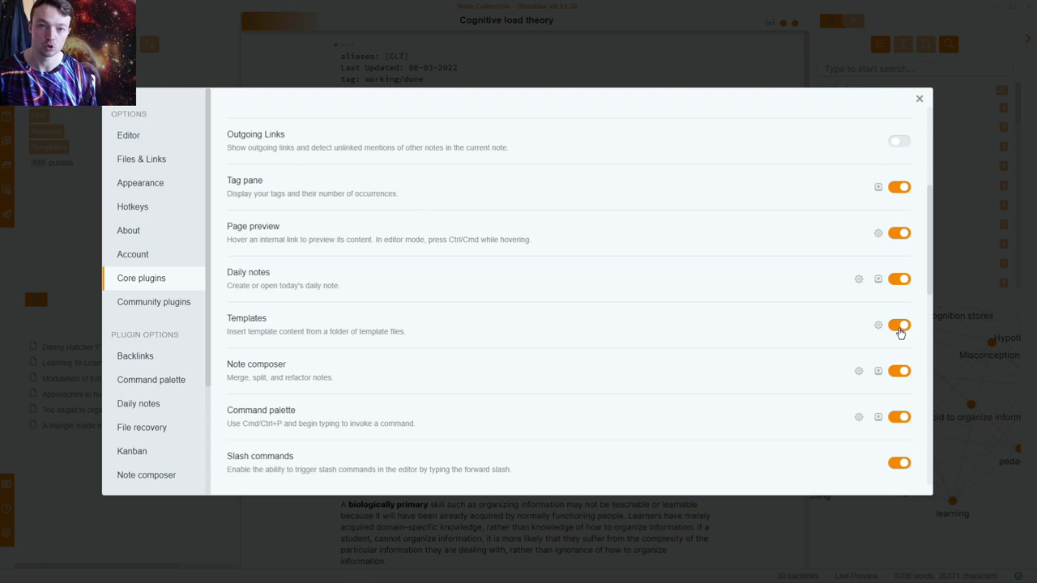
scroll(899, 332, down, 2)
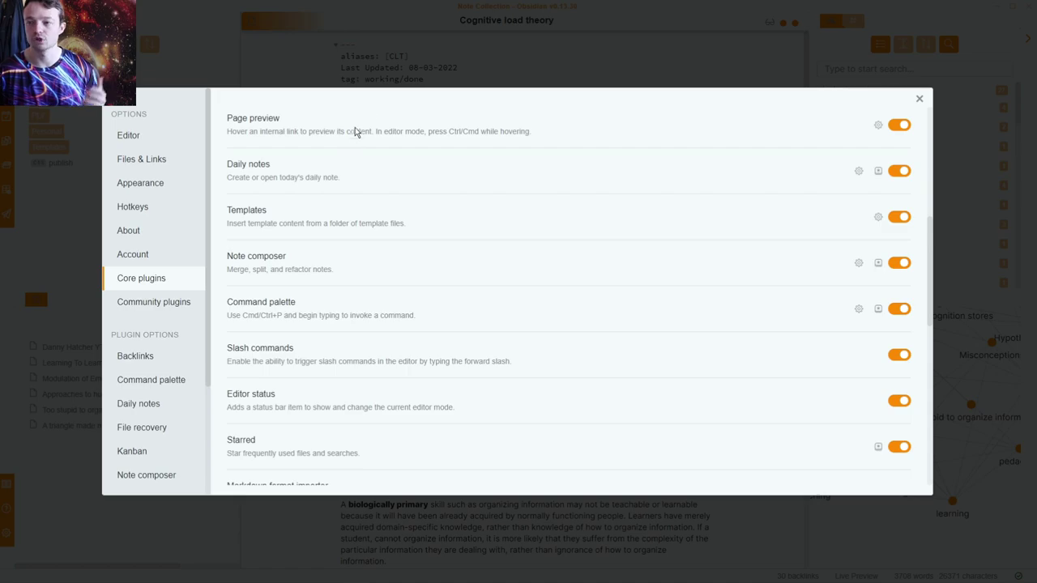
click(382, 81)
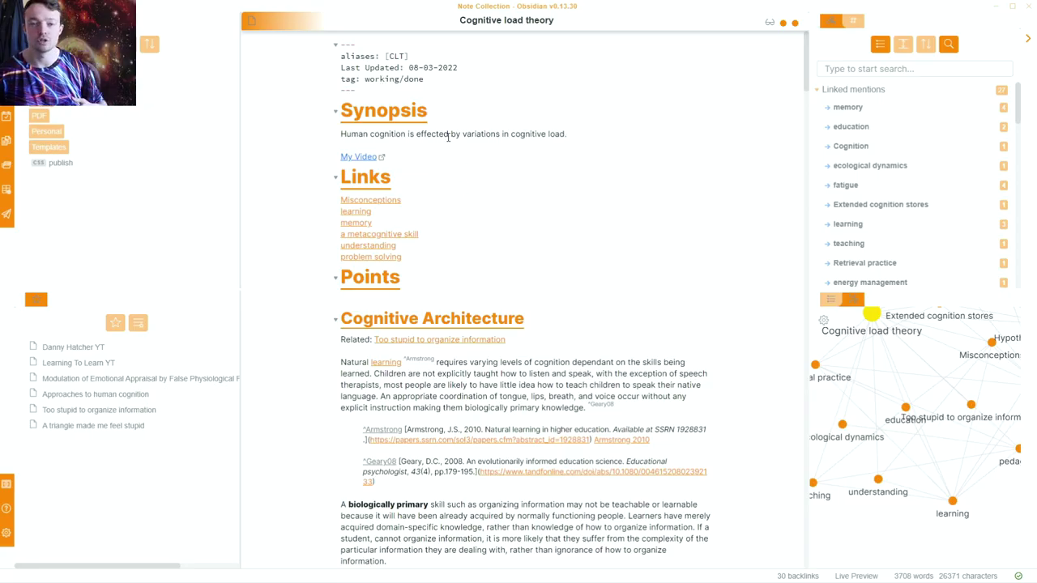
key(ctrl+p)
text(note)
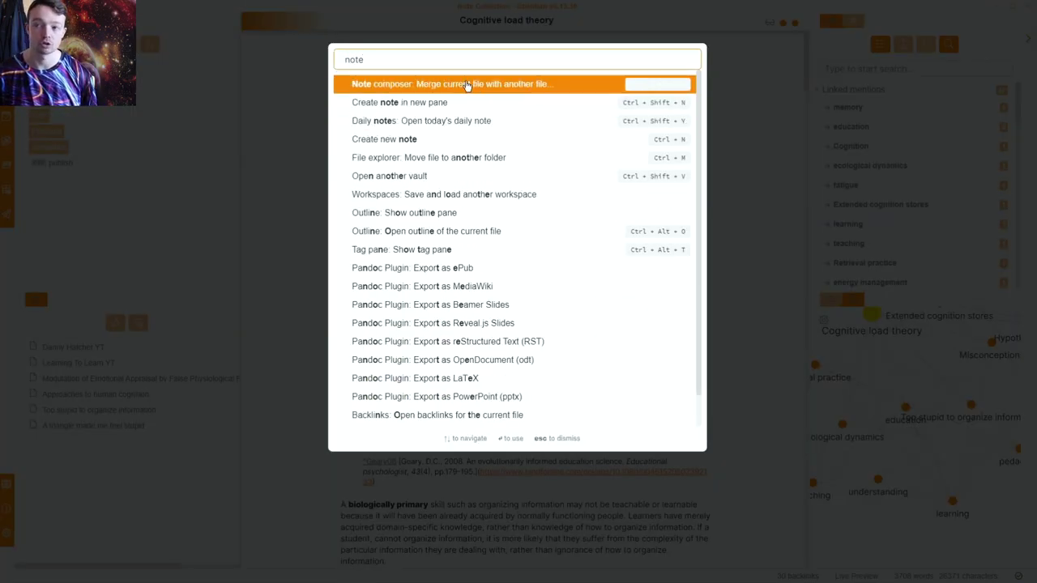
click(760, 131)
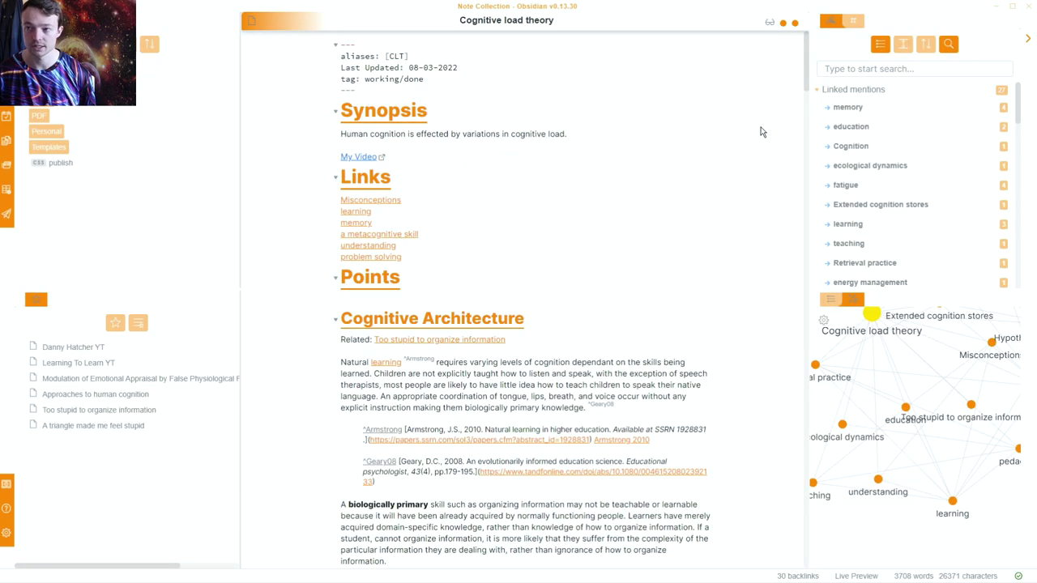
Review the Command palette and Slash commands core plugins and return to the note.
key(ctrl+comma)
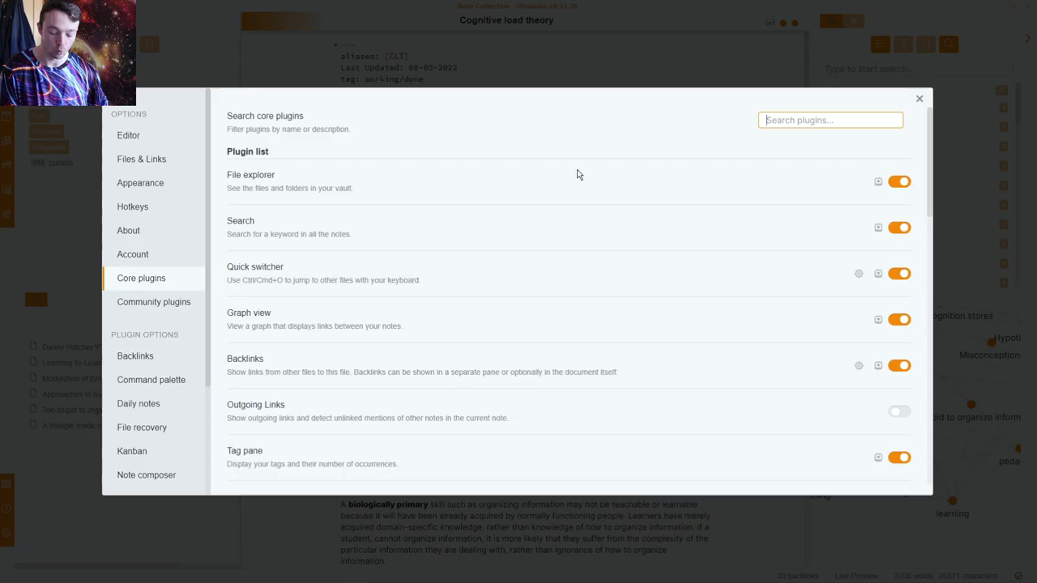
scroll(581, 306, down, 5)
scroll(457, 270, down, 3)
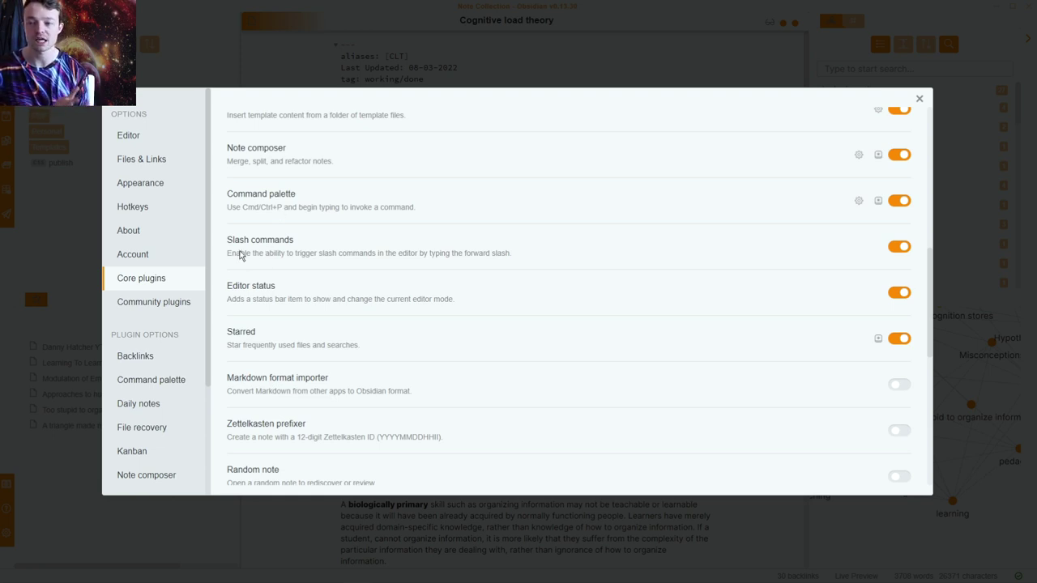
click(377, 58)
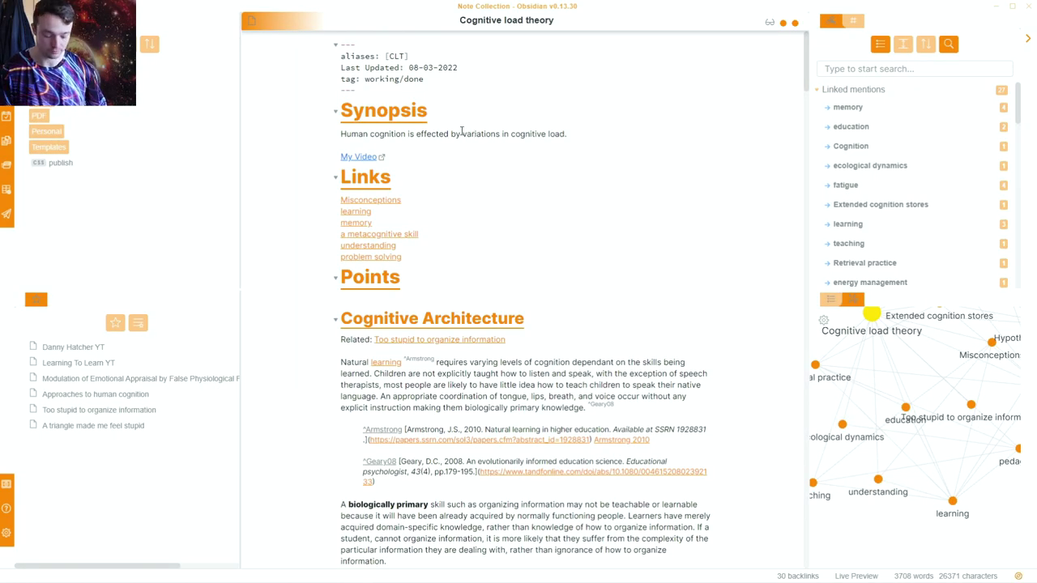
Open the 08-03-2022 daily note, try the slash command "/note" in its body, and remove the text again.
key(alt+d)
drag(380, 155, 300, 106)
key(BackSpace)
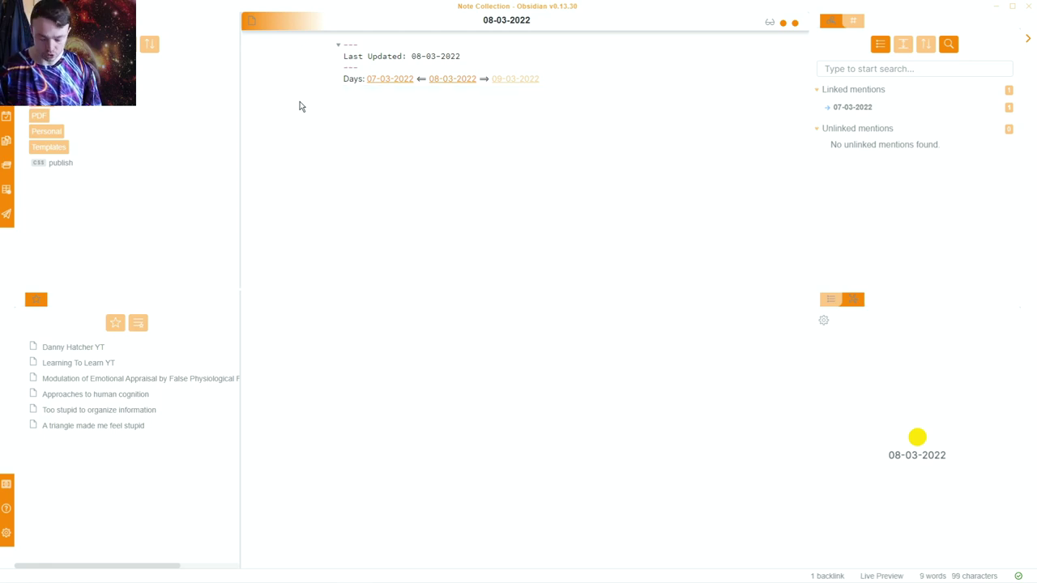
text(/)
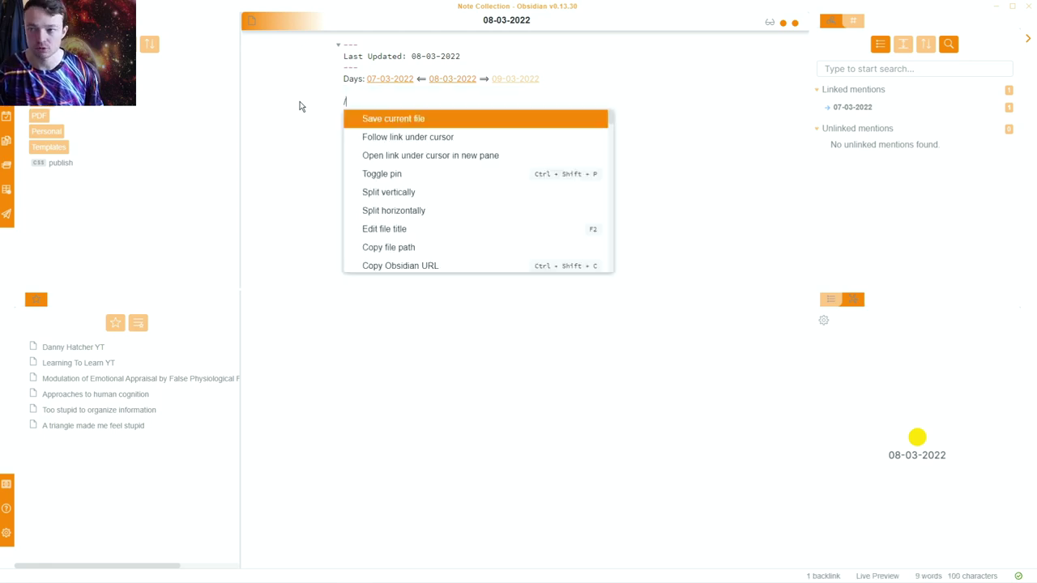
text(note)
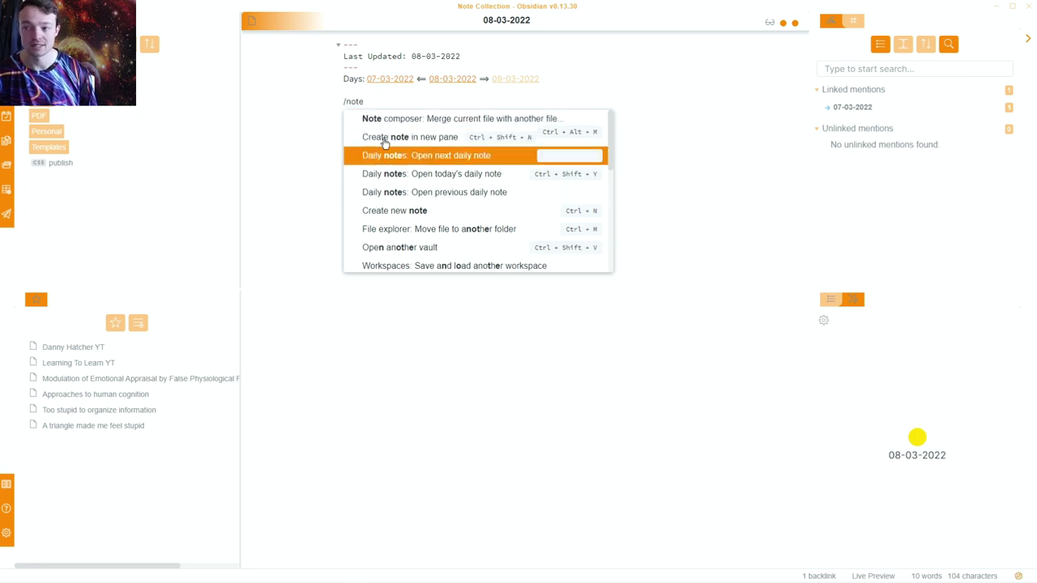
drag(373, 97, 315, 107)
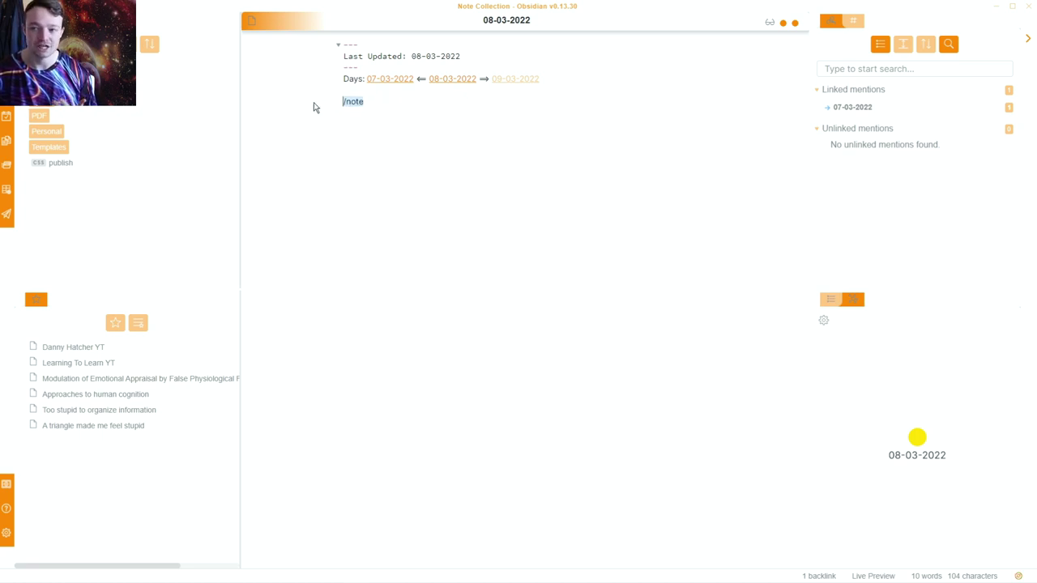
key(BackSpace)
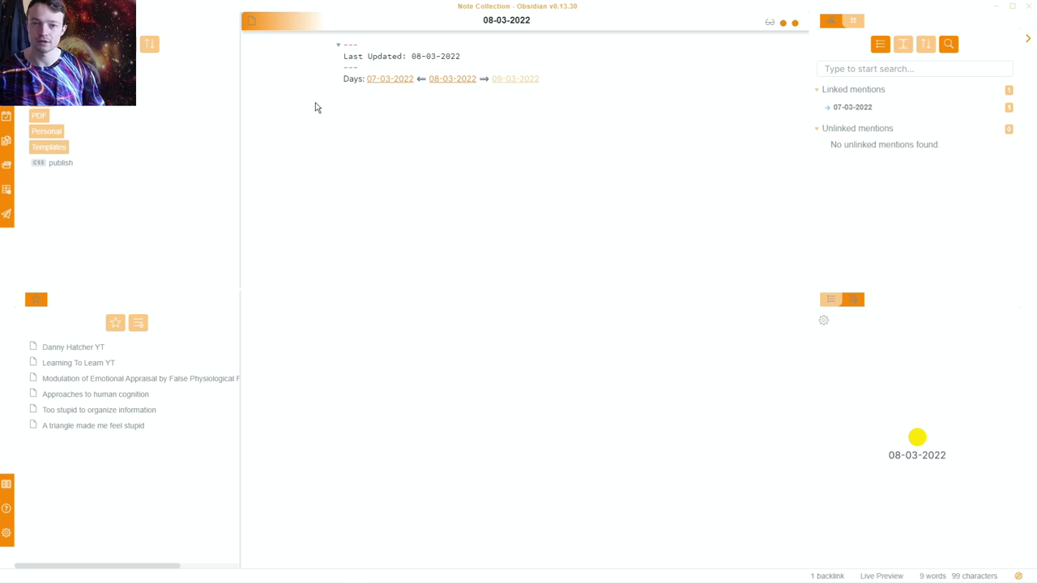
Review the Editor status and Starred core plugins, and show the editor modes offered for the daily note.
key(ctrl+comma)
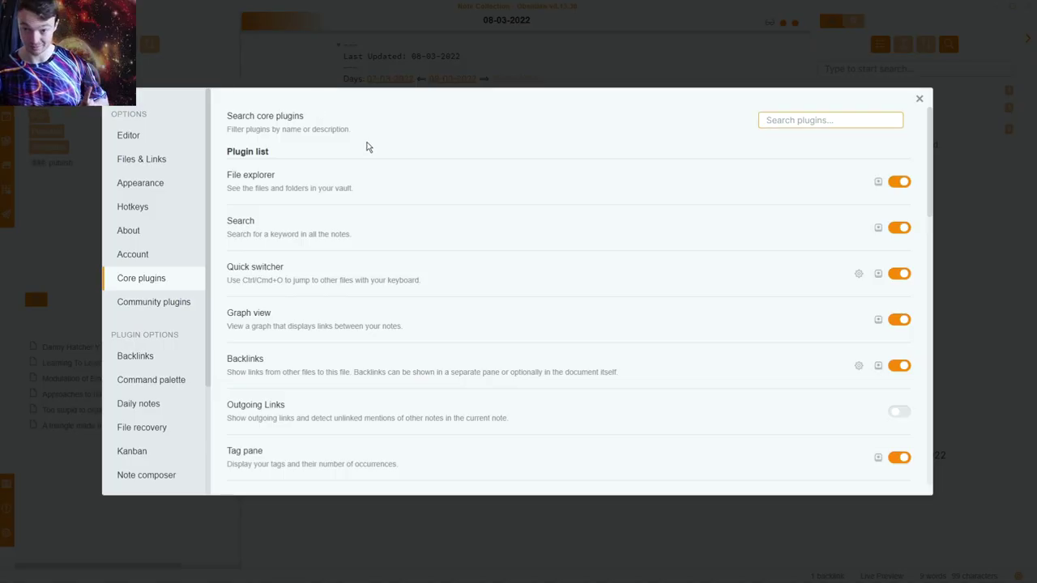
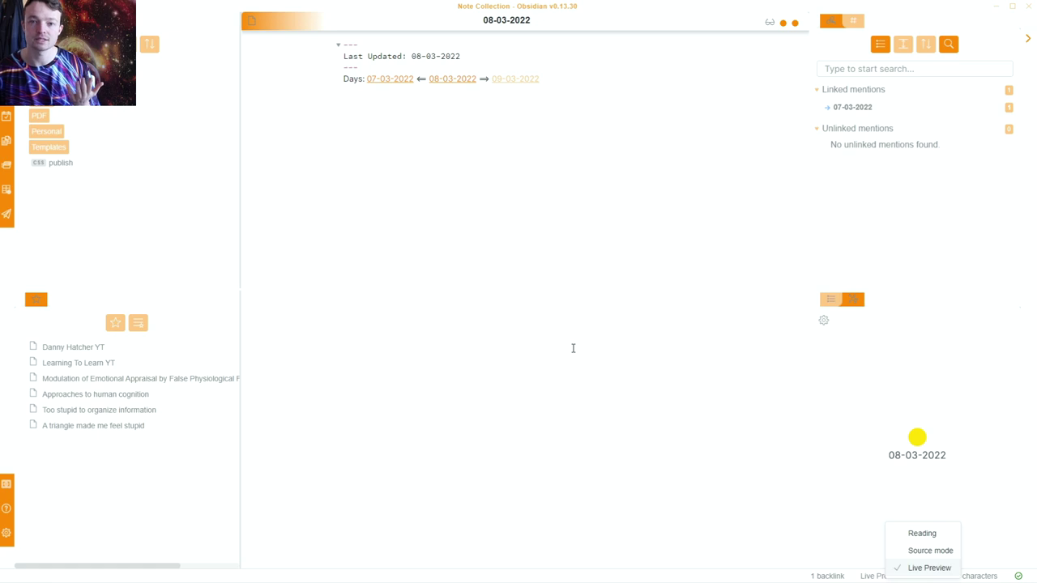
key(ctrl+comma)
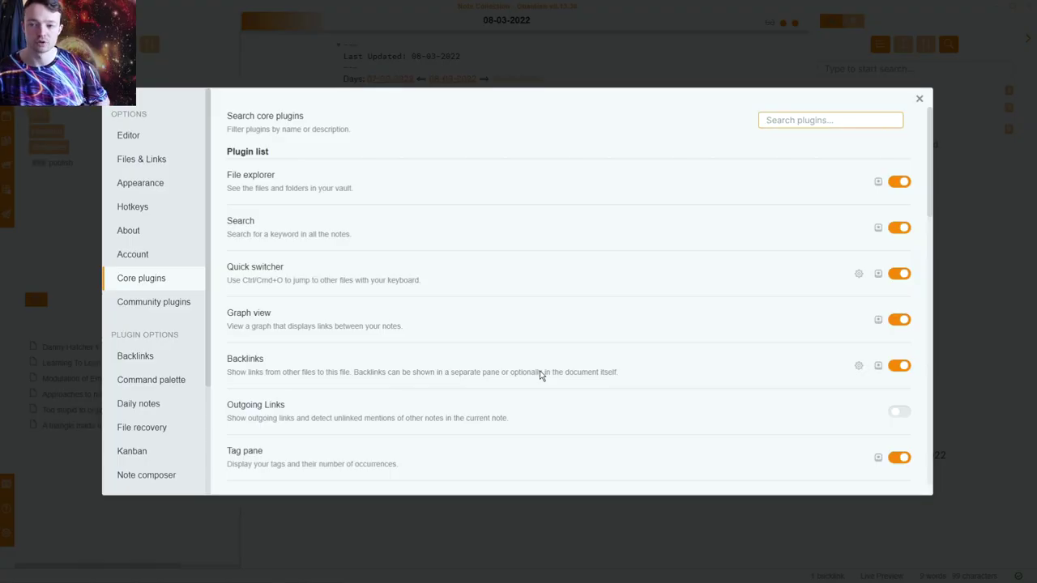
scroll(540, 375, down, 10)
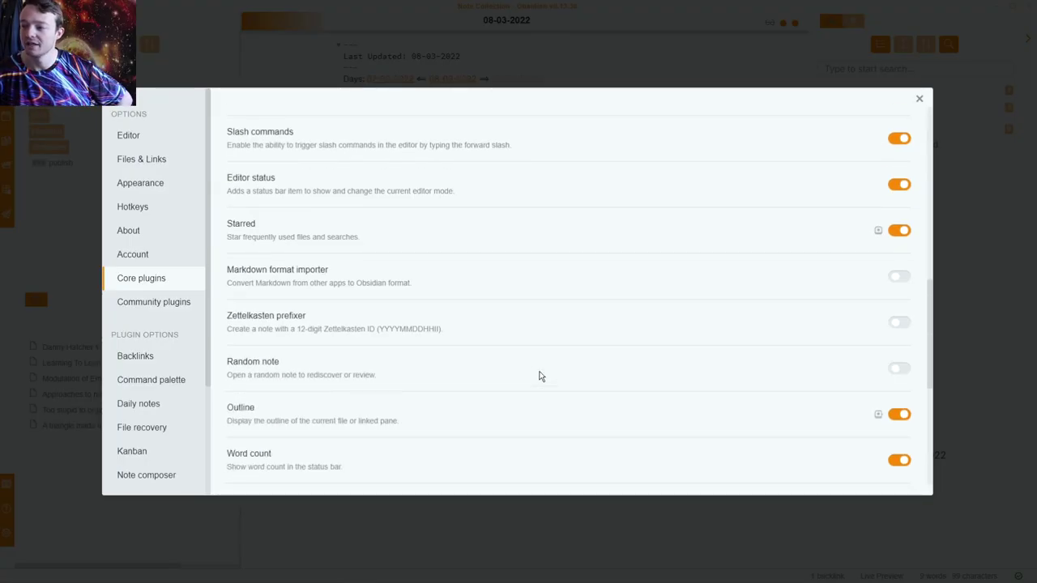
scroll(467, 294, up, 3)
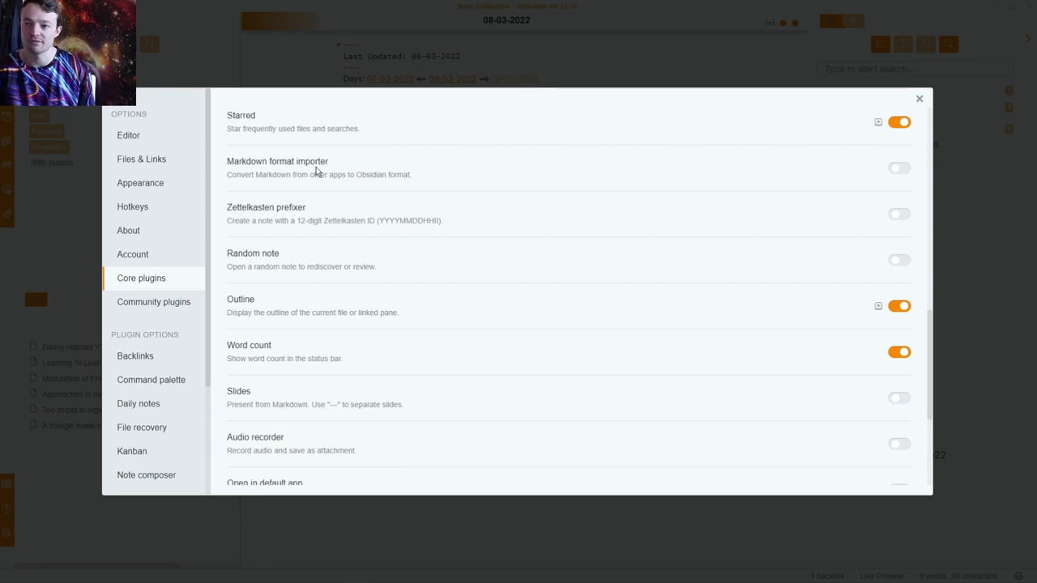
scroll(317, 171, up, 3)
click(404, 62)
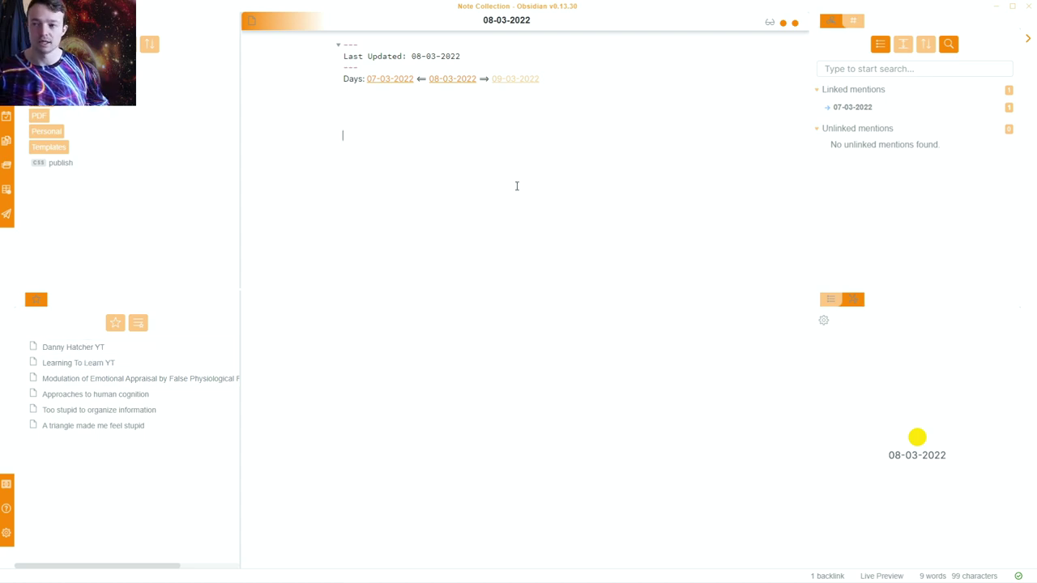
Examine the remaining core plugins from Markdown format importer down to Sync, and go back to Outline and Word count.
key(ctrl+comma)
scroll(527, 220, down, 5)
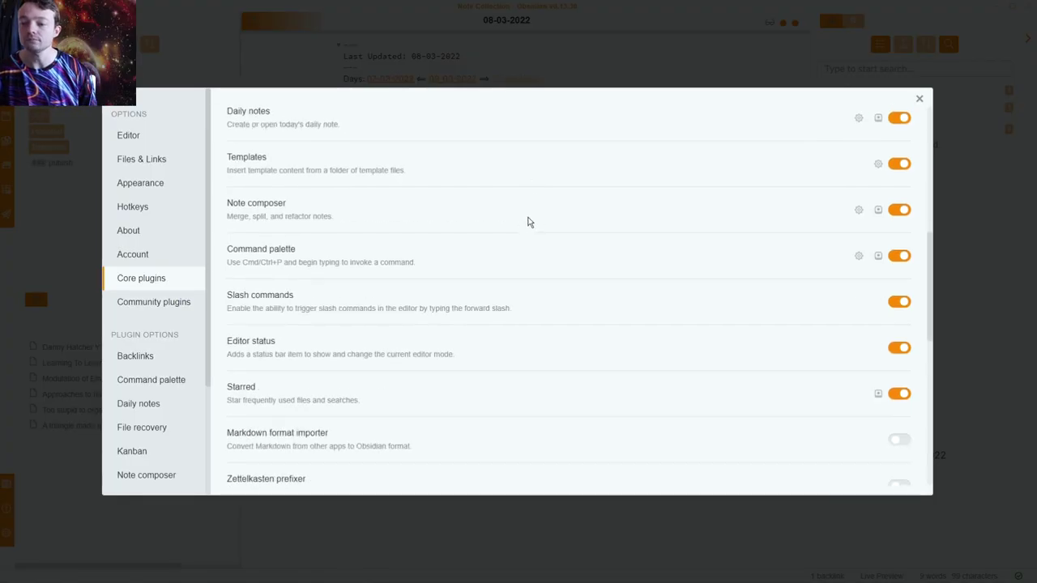
scroll(388, 284, down, 3)
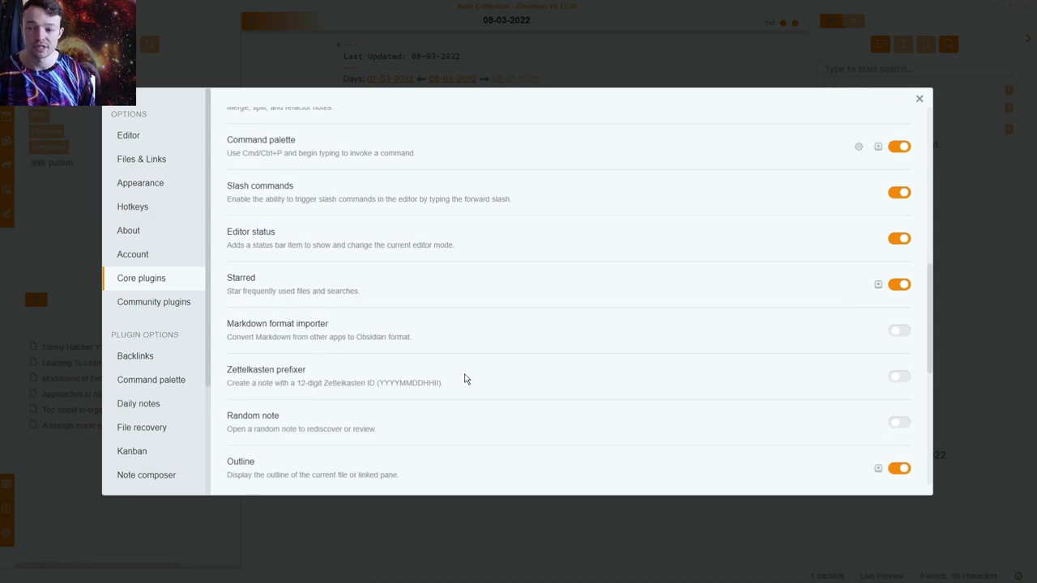
scroll(412, 390, down, 1)
scroll(409, 385, down, 1)
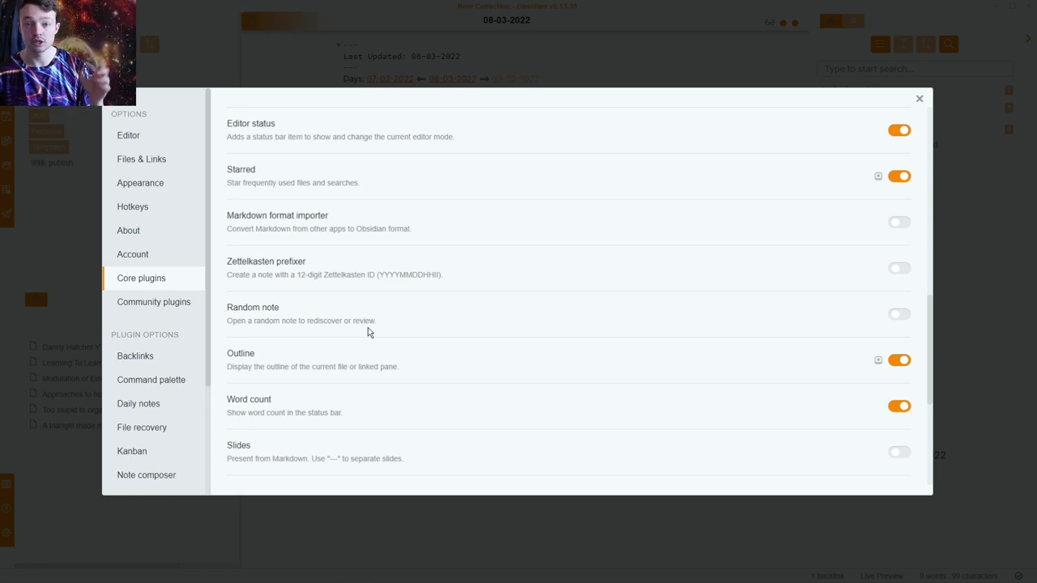
scroll(368, 332, down, 3)
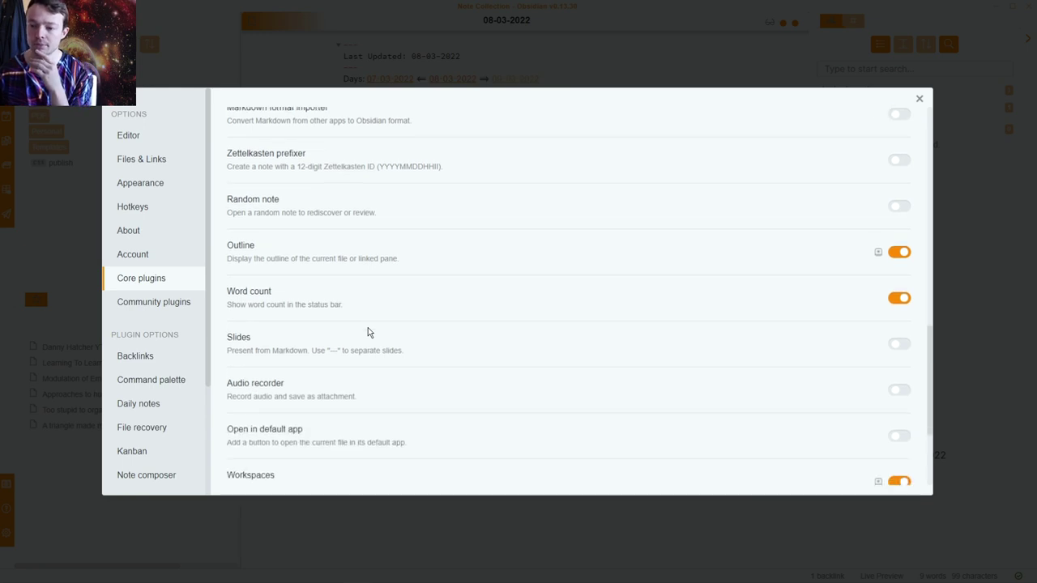
scroll(368, 332, down, 5)
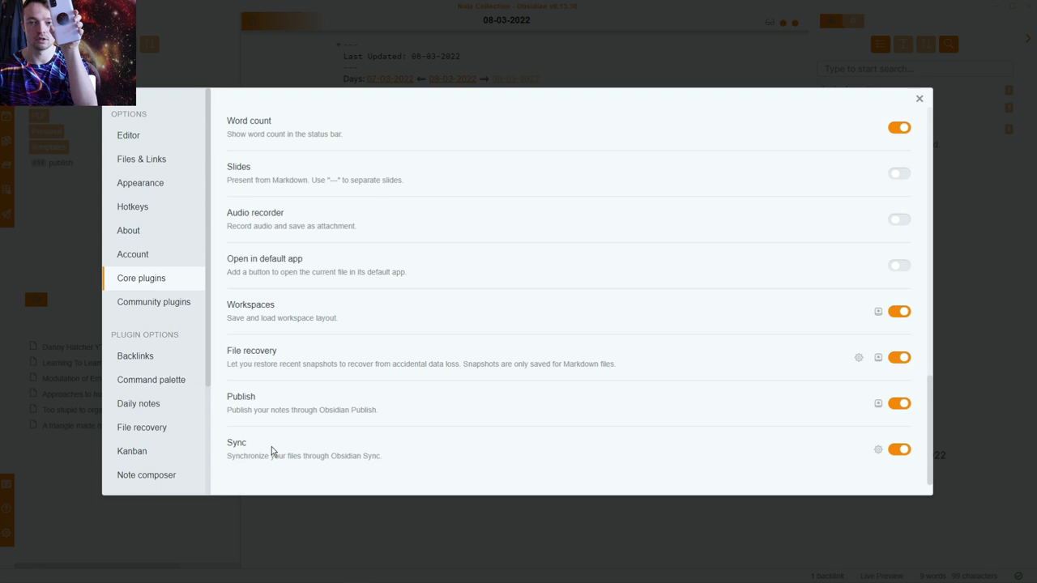
scroll(319, 389, up, 3)
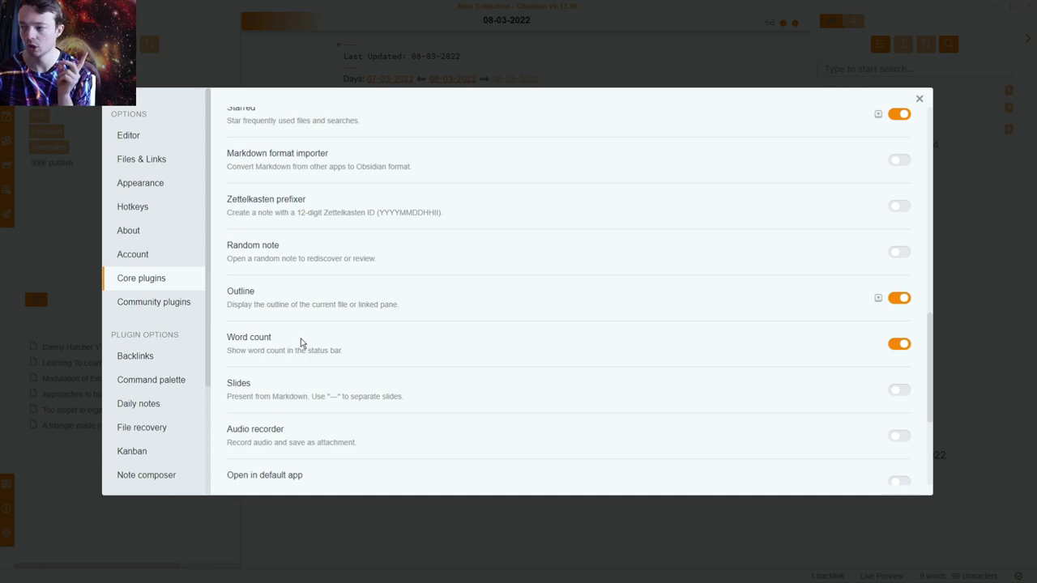
click(418, 68)
Show the outline pane and open the Cognitive load theory note to list its headings.
click(830, 300)
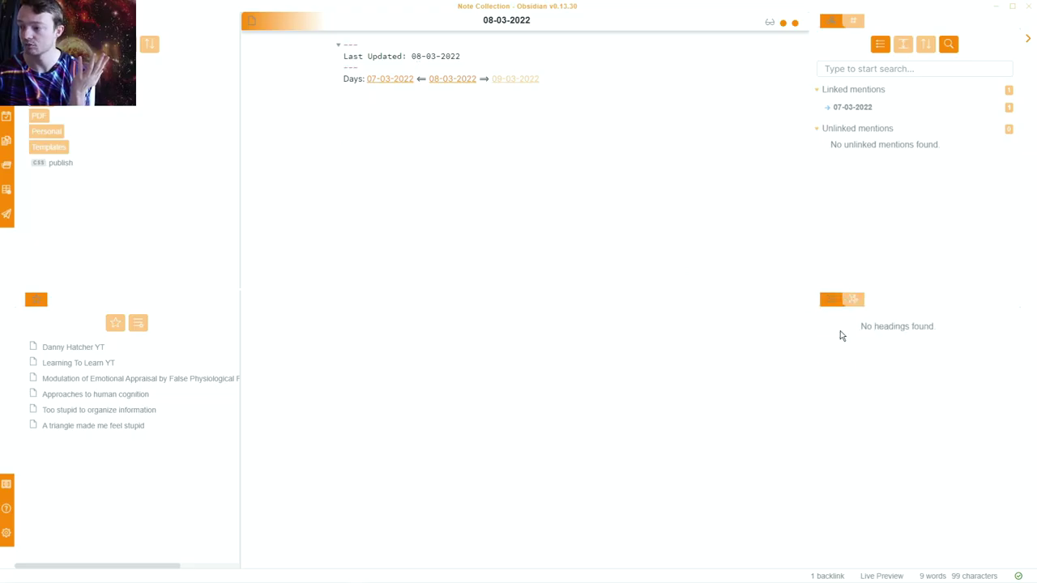
key(ctrl+o)
text(cl)
key(Return)
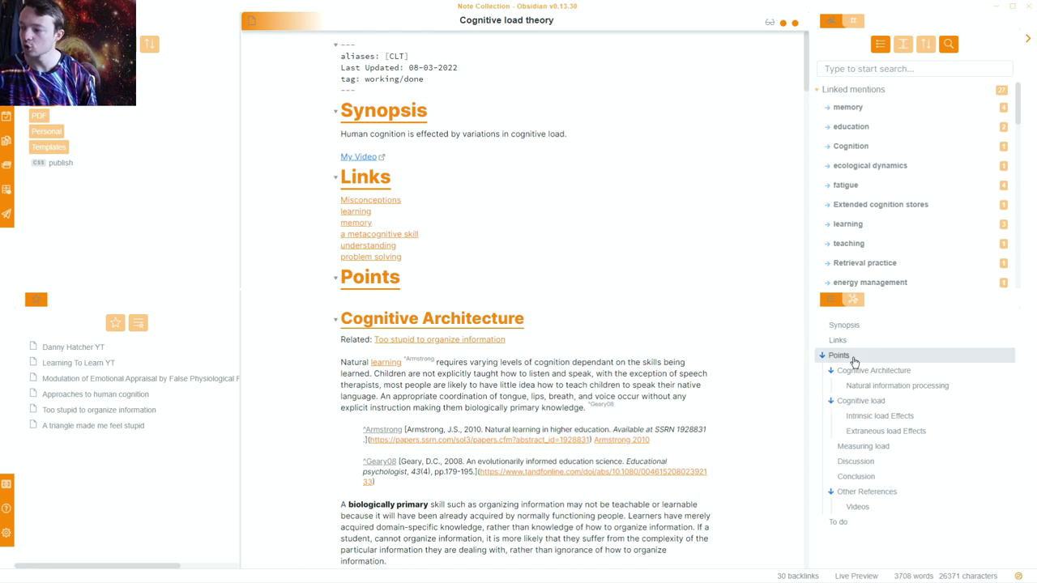
Jump to the Videos heading from the outline, fold and unfold Other References and Cognitive load, and preview the first video link.
click(861, 506)
click(830, 491)
click(831, 493)
click(831, 402)
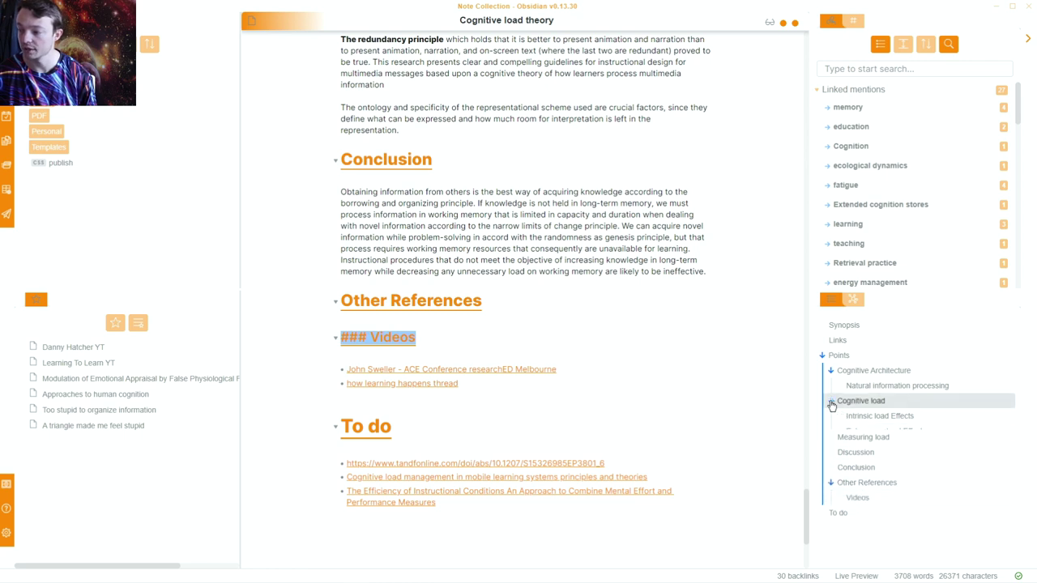
click(831, 403)
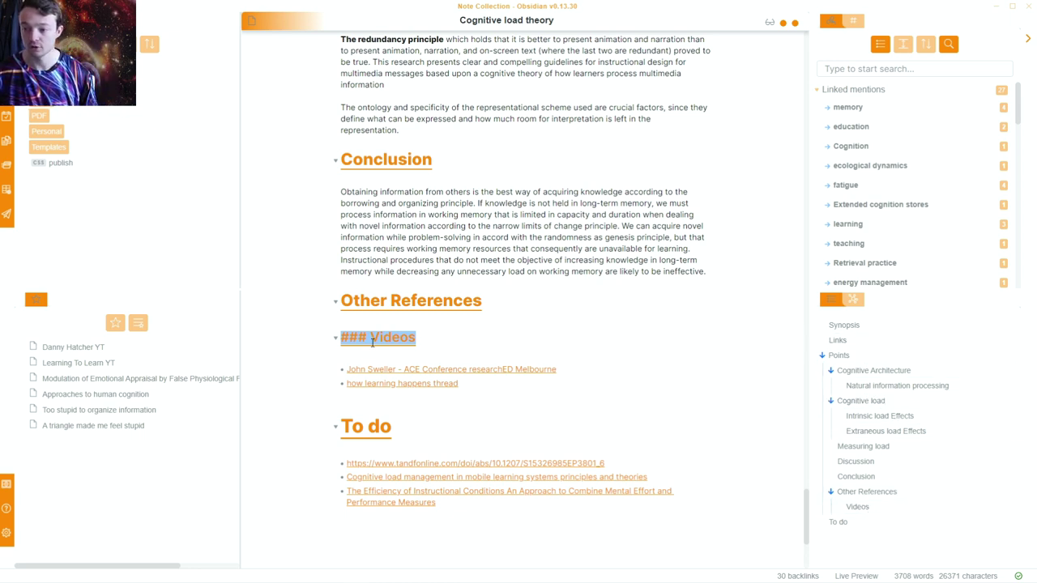
mouse_move(387, 374)
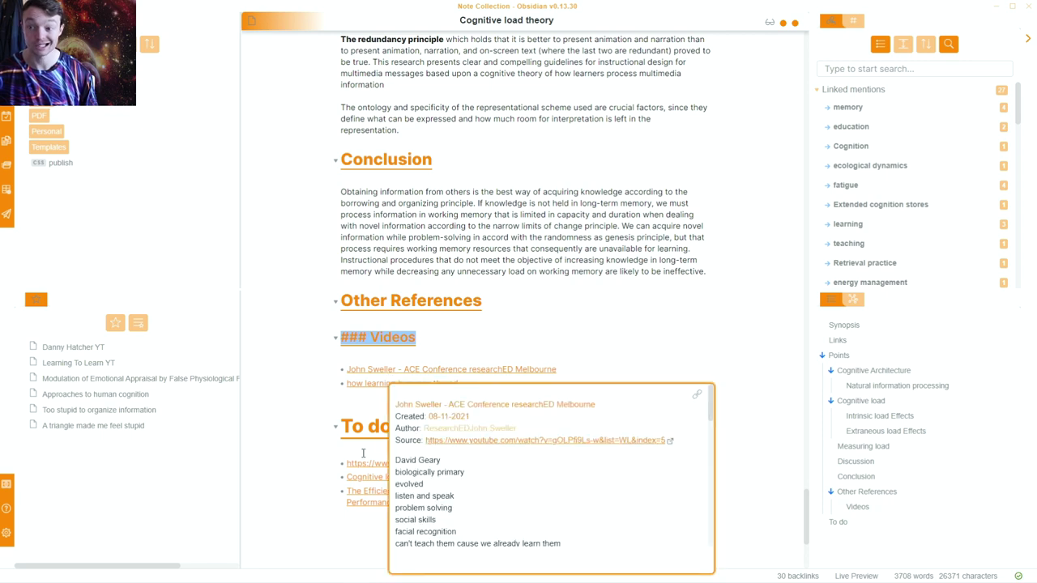
Move the To do section above Videos in the outline and back again, and collapse and expand Points.
click(367, 436)
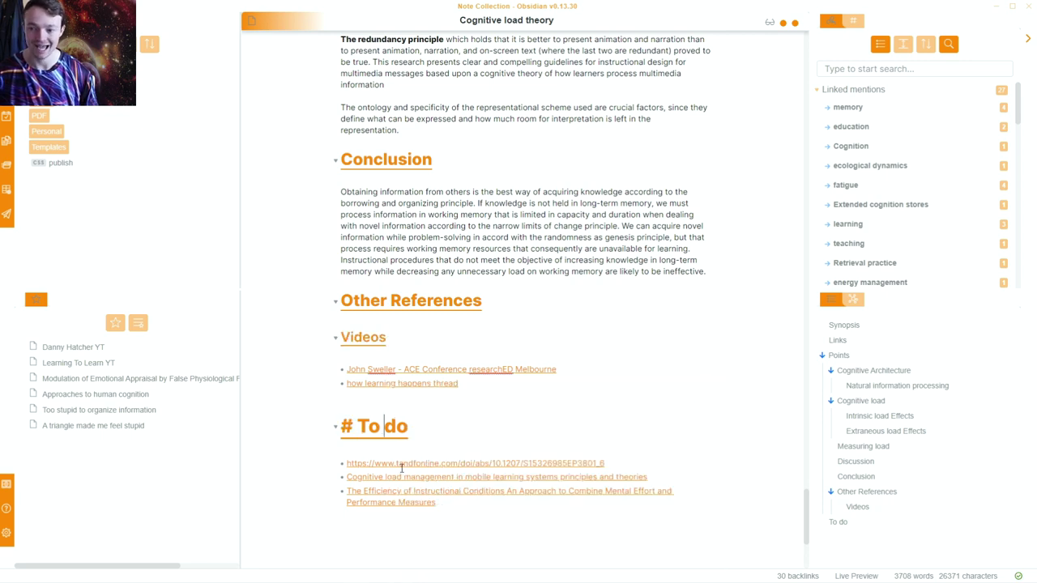
click(850, 525)
drag(850, 530, 850, 506)
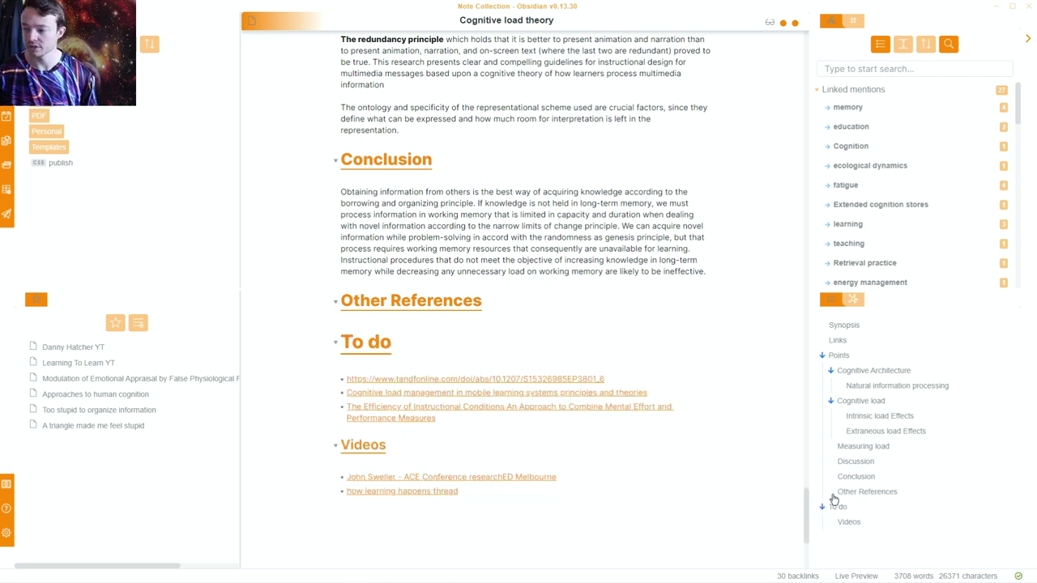
mouse_move(845, 507)
mouse_down()
mouse_move(845, 542)
mouse_move(852, 507)
mouse_up()
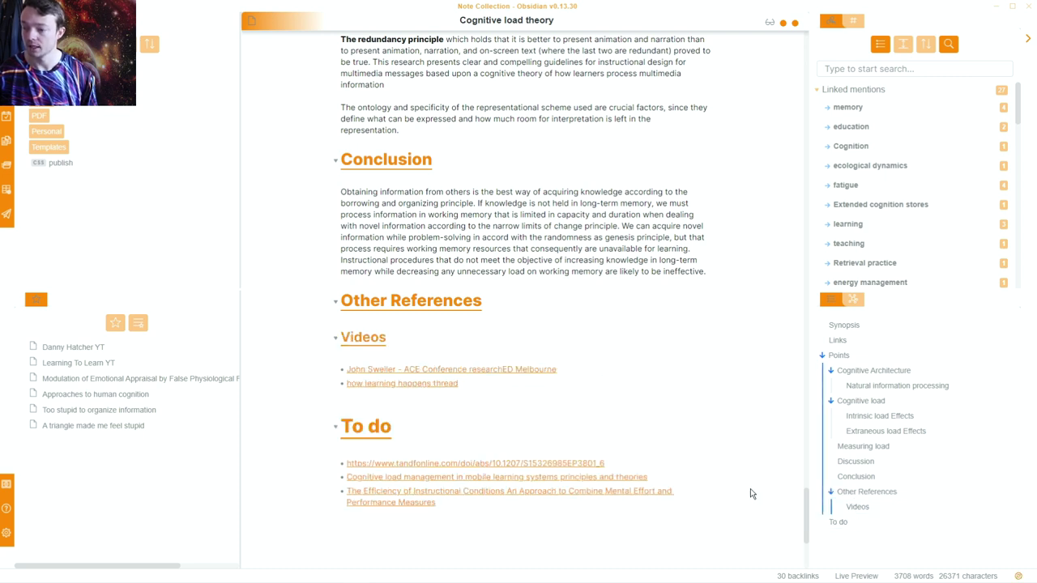
click(822, 355)
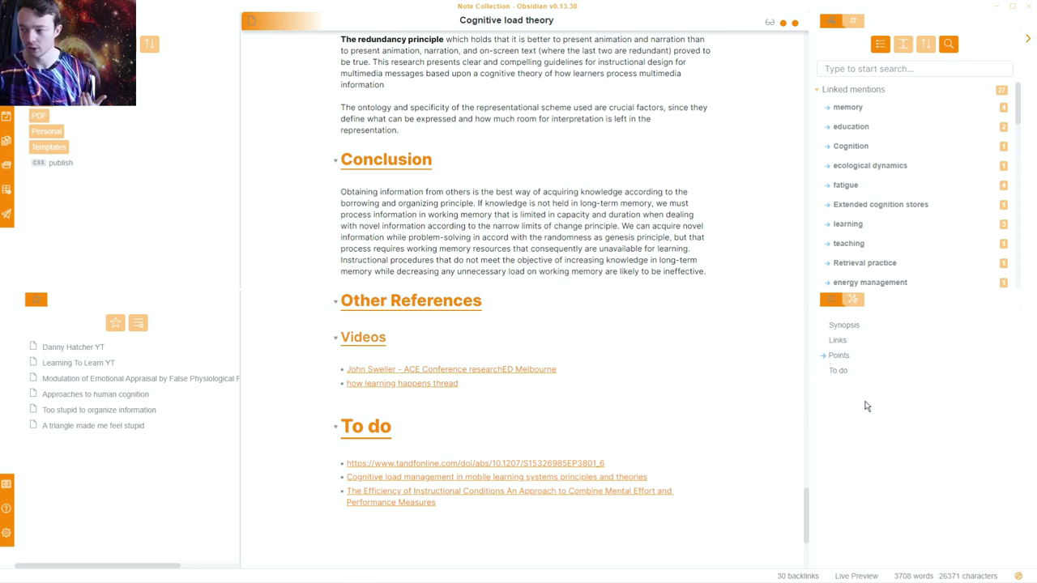
click(821, 358)
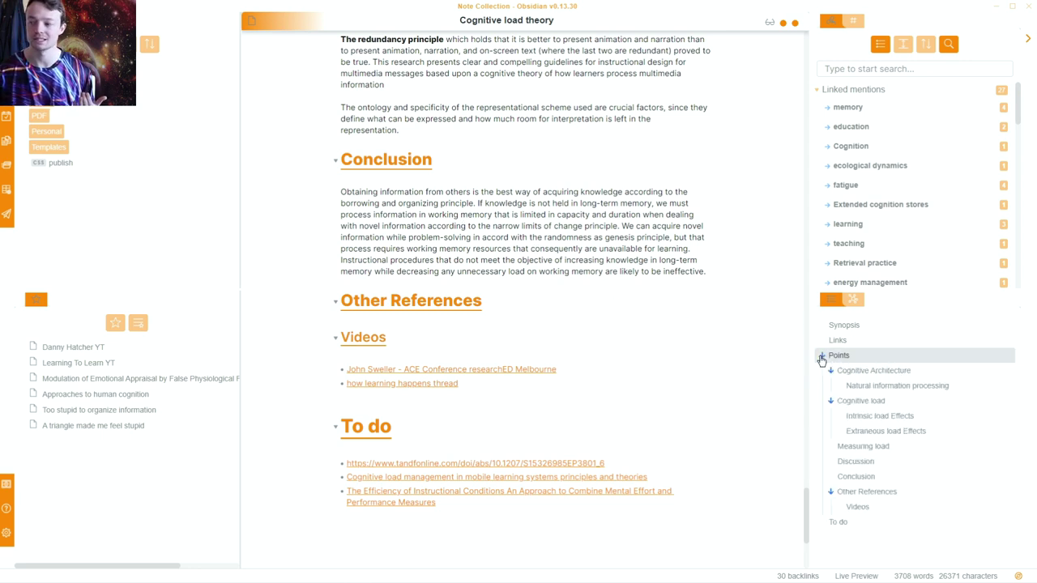
Open a second copy of Cognitive load theory in a new pane, and jump to Measuring load from the sidebar outline.
click(465, 260)
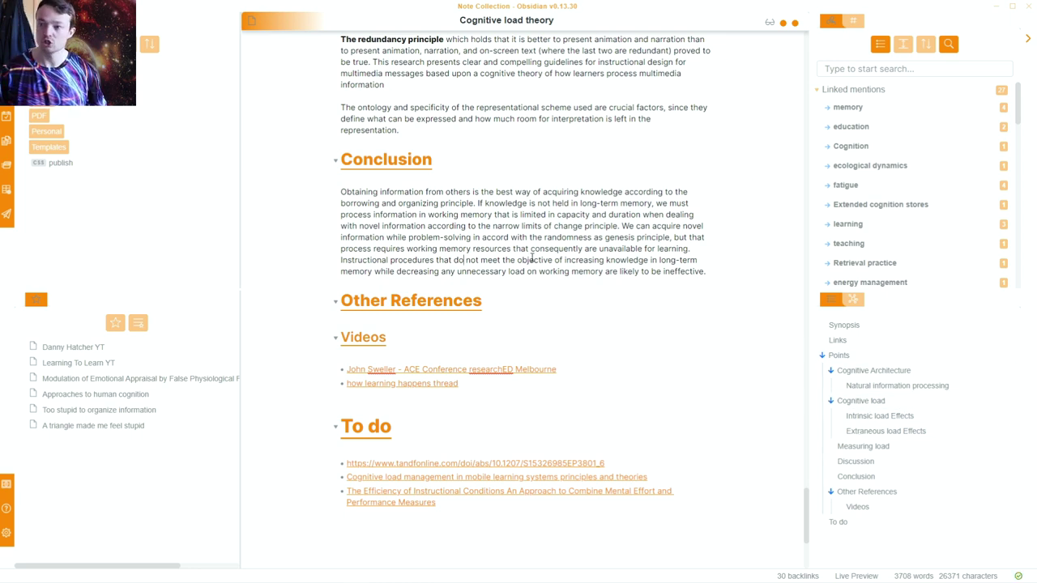
click(464, 171)
key(ctrl+o)
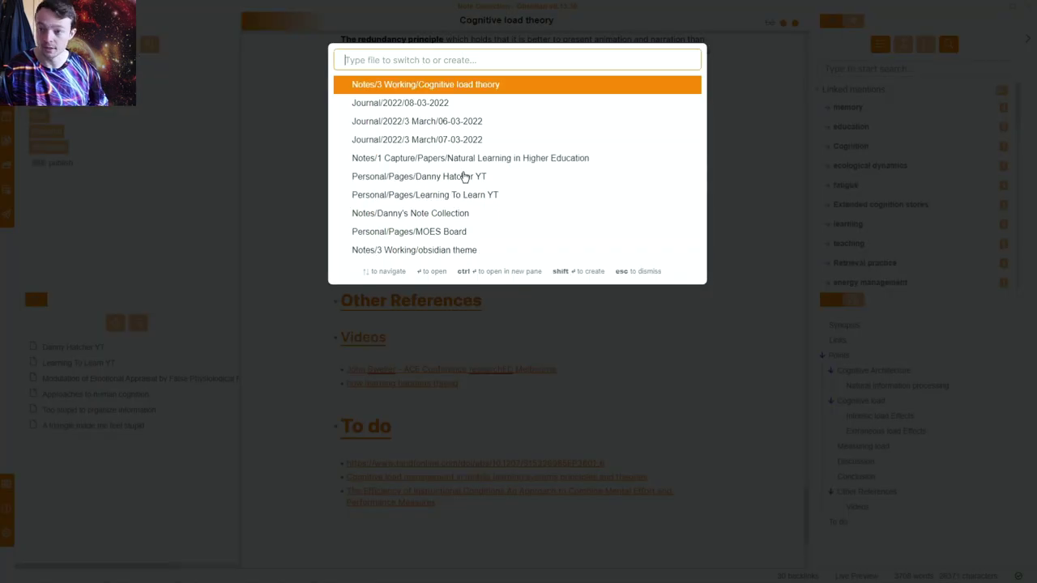
key(ctrl+Return)
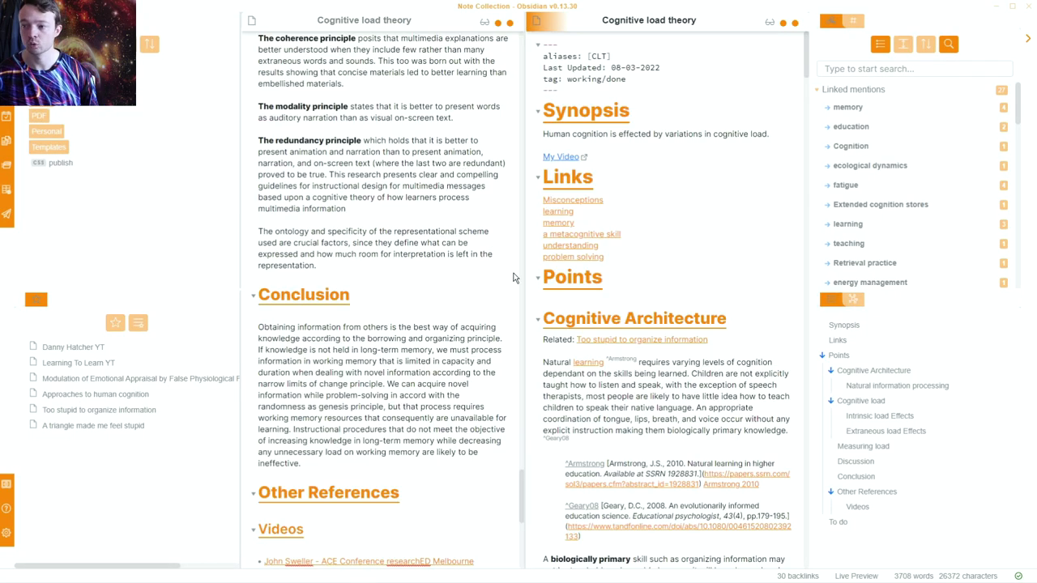
click(879, 448)
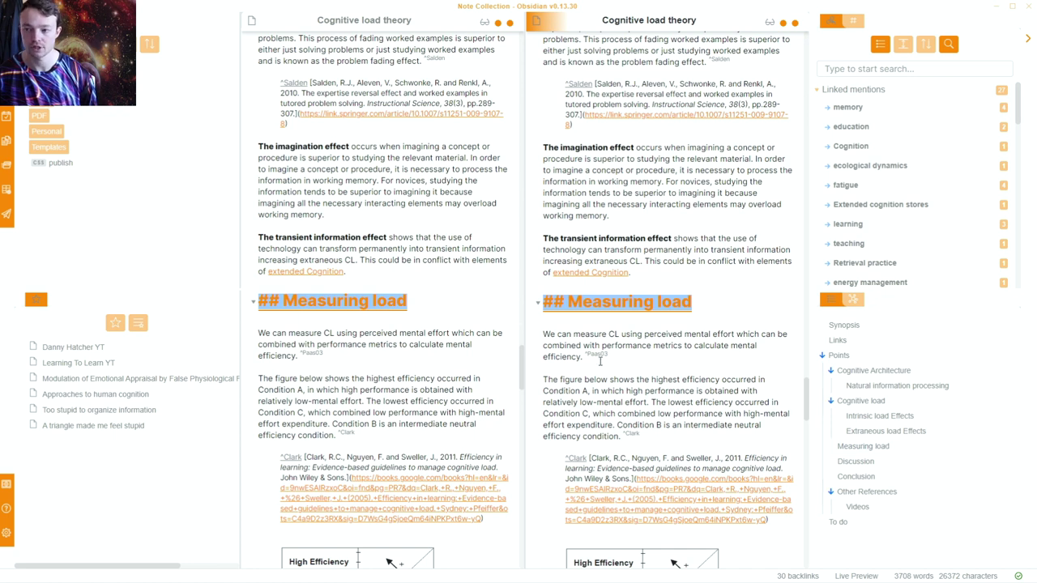
click(435, 344)
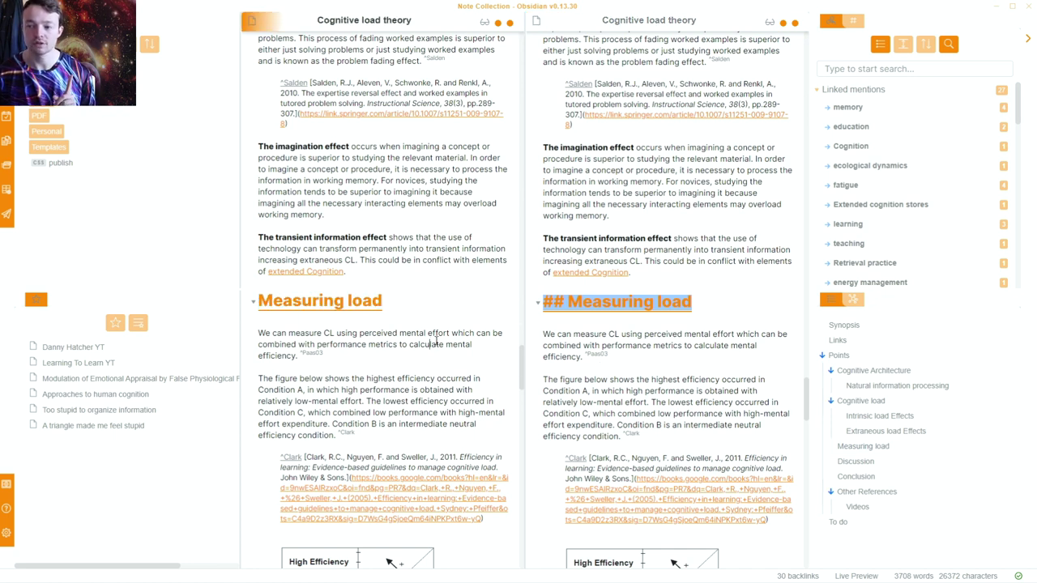
Open an outline linked to the first note copy and use it to visit Conclusion, Measuring load, Natural information processing and Discussion.
click(493, 24)
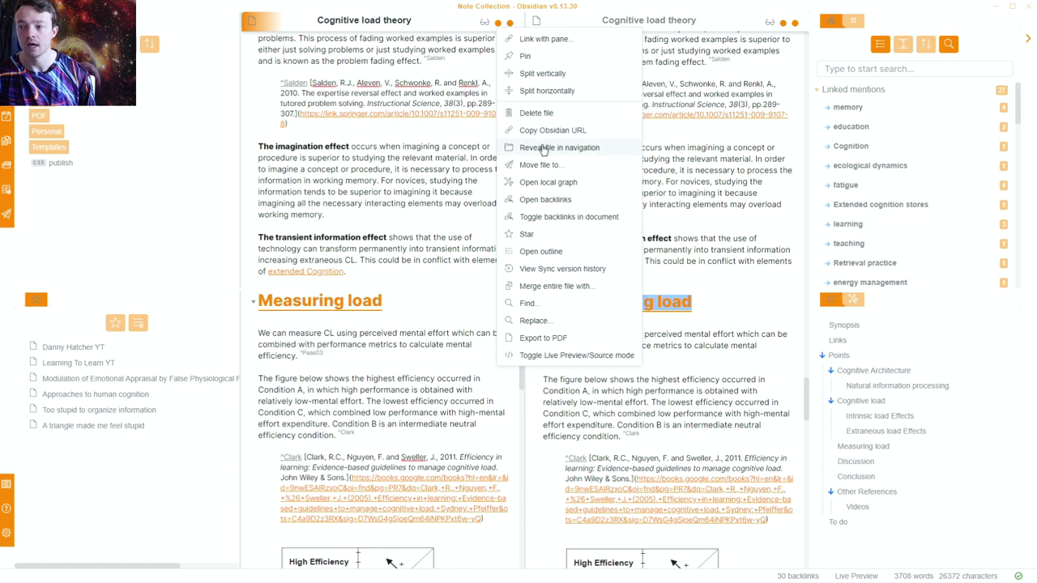
click(566, 254)
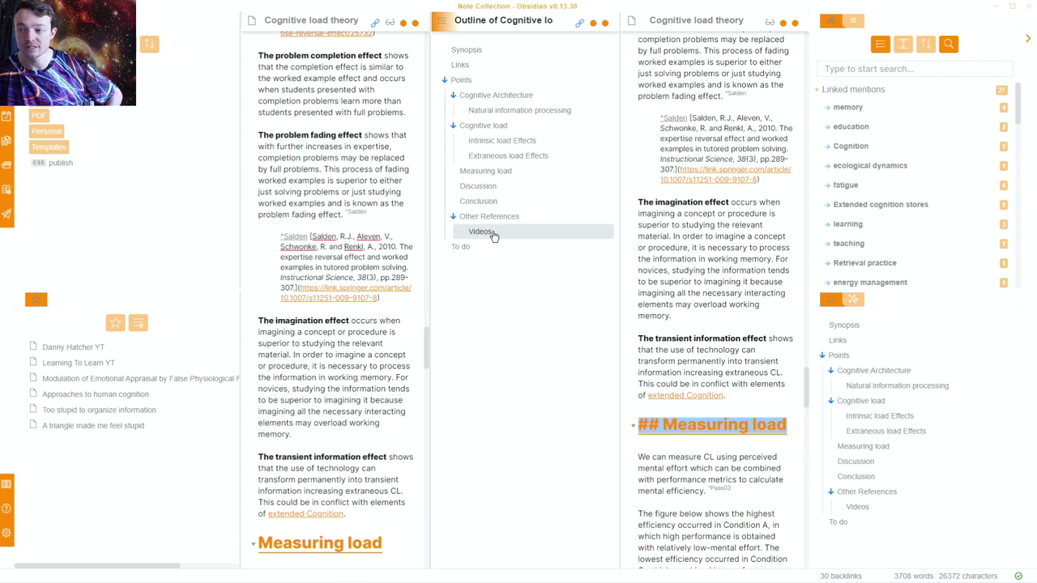
click(478, 200)
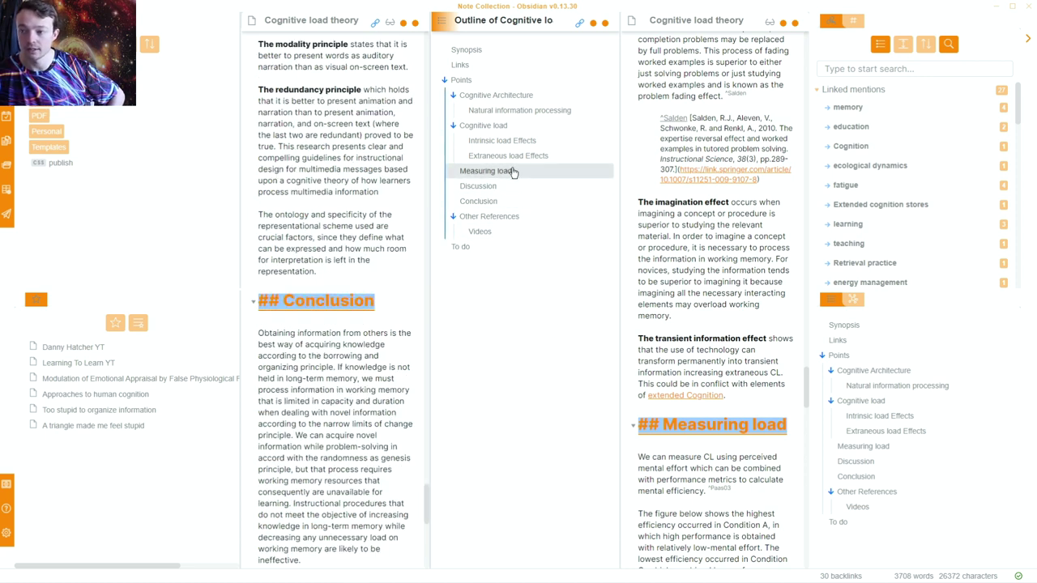
click(484, 170)
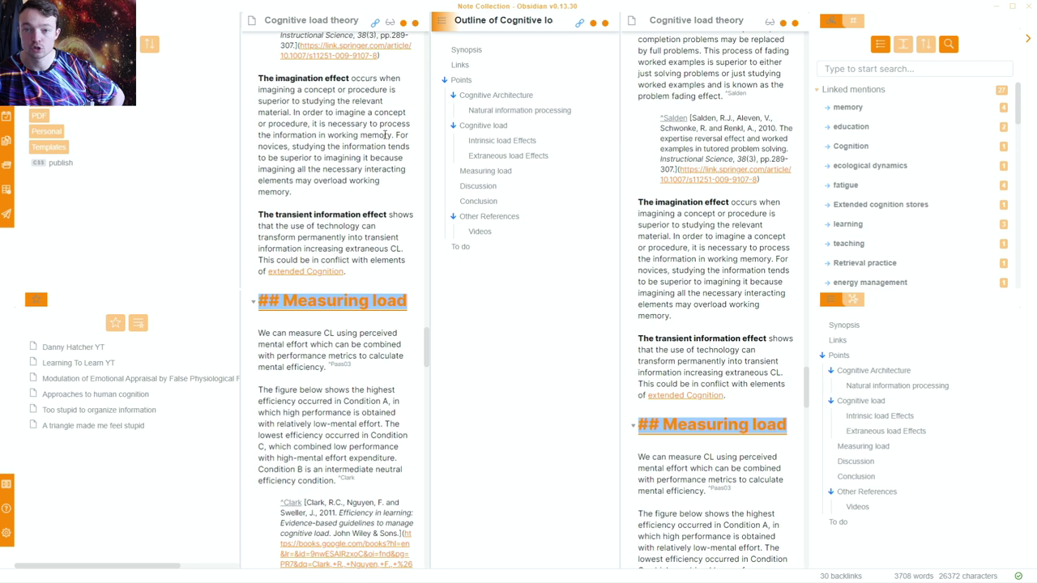
click(492, 110)
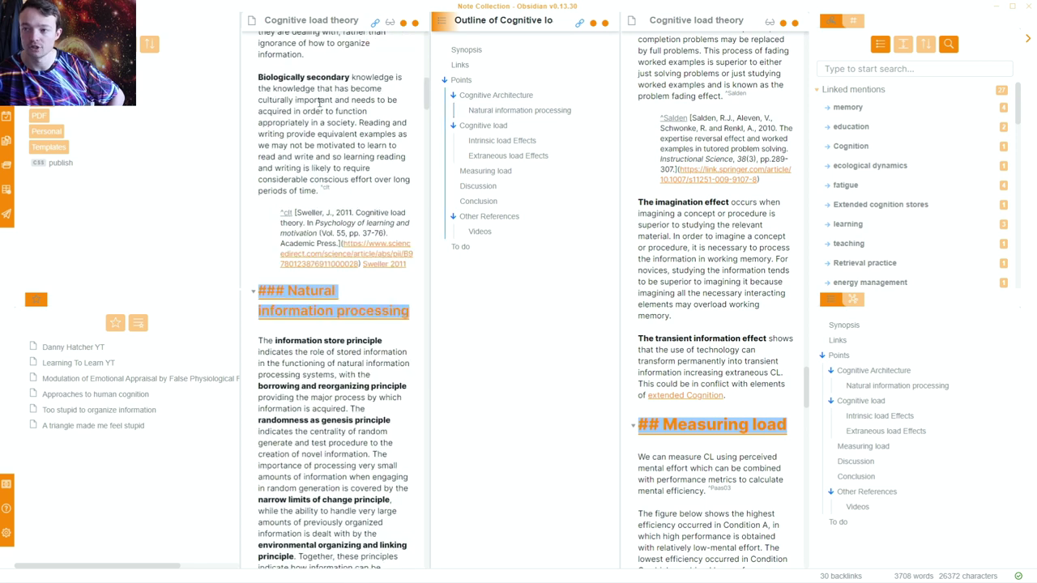
click(479, 186)
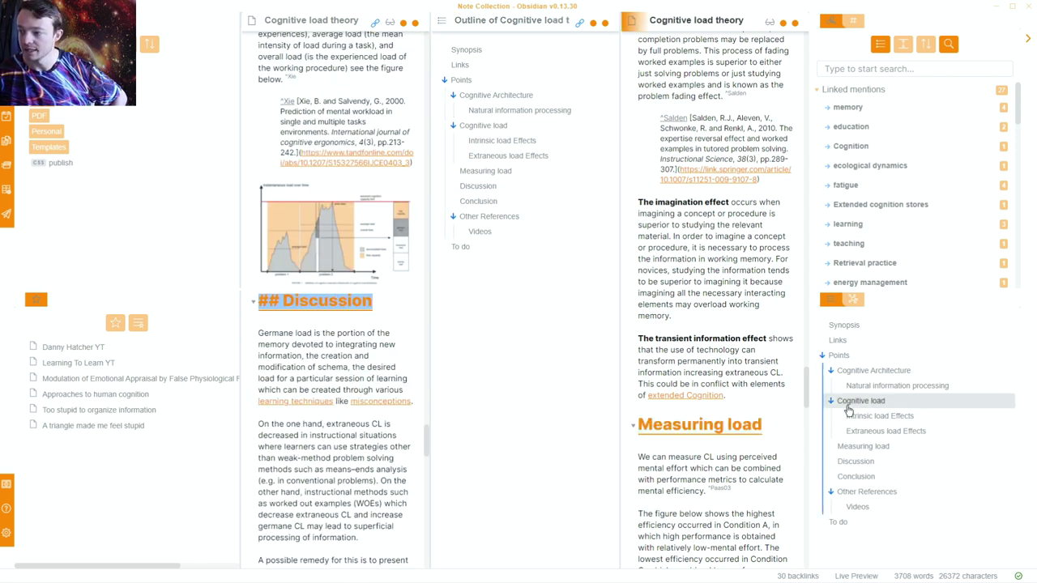
Jump to Measuring load from the sidebar outline, and to Intrinsic load Effects and Cognitive Architecture from the first copy's linked outline.
click(877, 446)
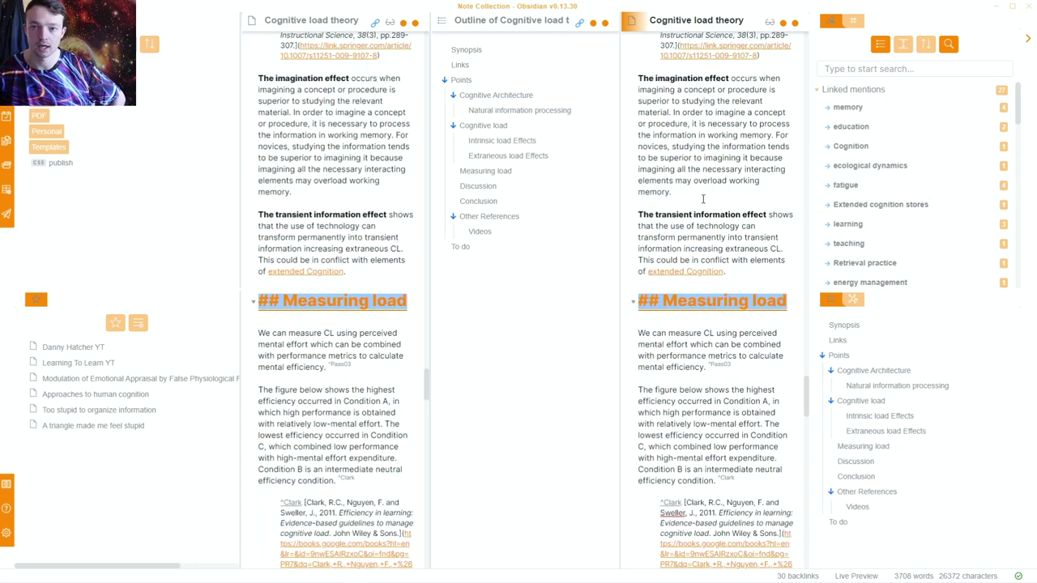
click(420, 165)
click(502, 141)
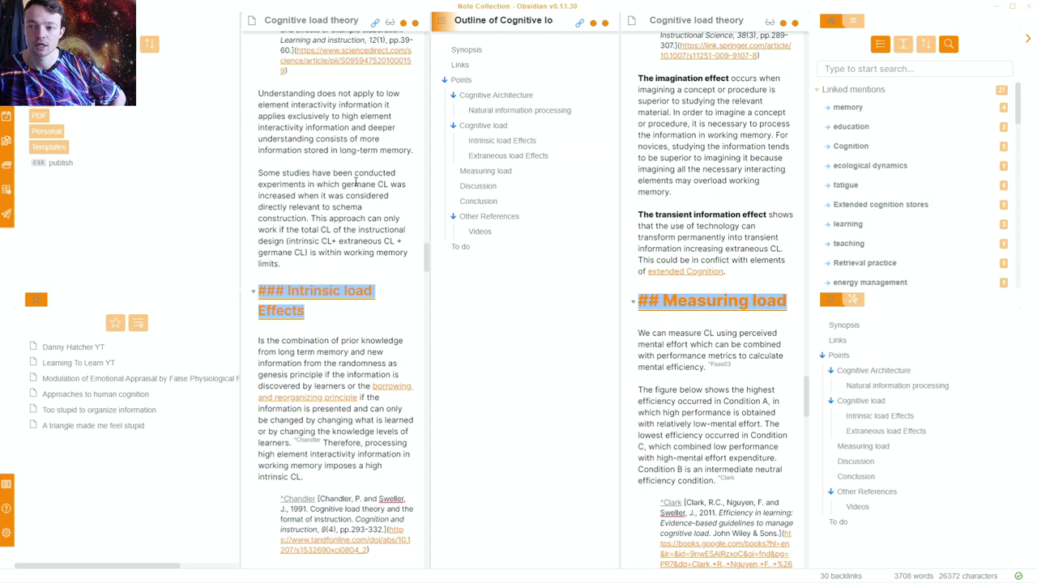
click(496, 95)
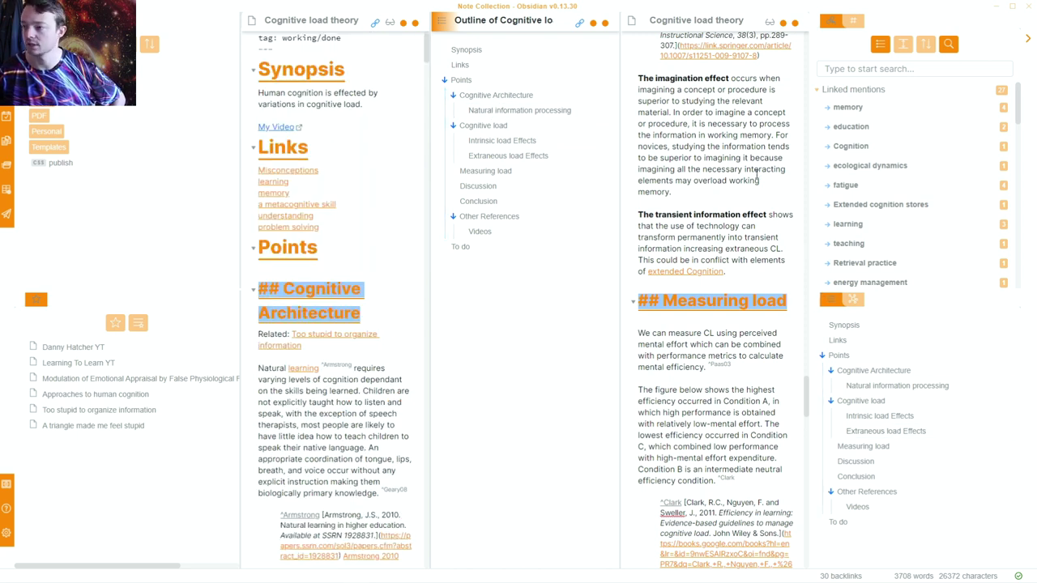
Open an outline linked to the second Cognitive load theory copy, and hide the right sidebar.
click(776, 25)
click(783, 23)
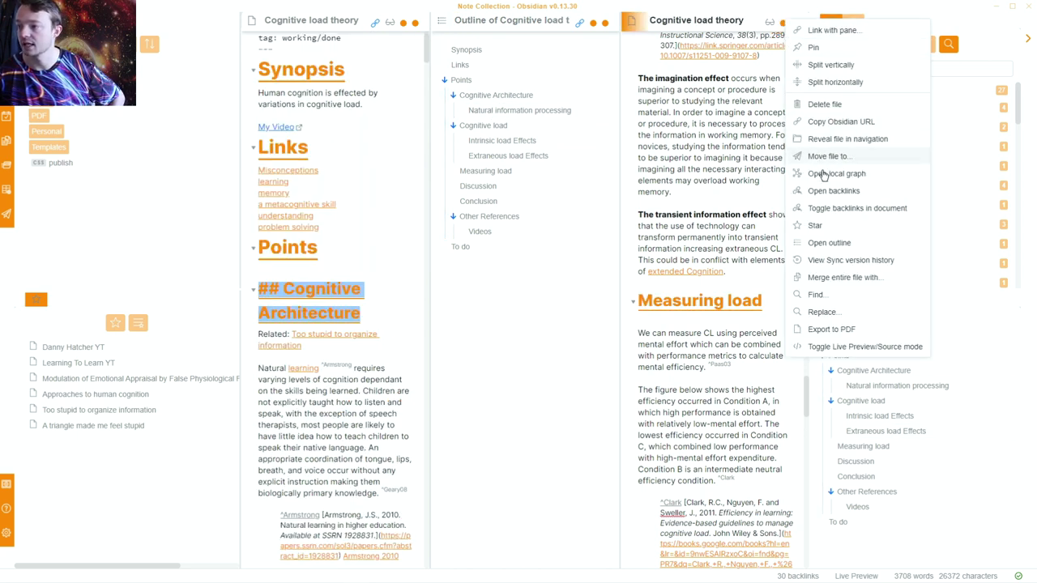
click(834, 243)
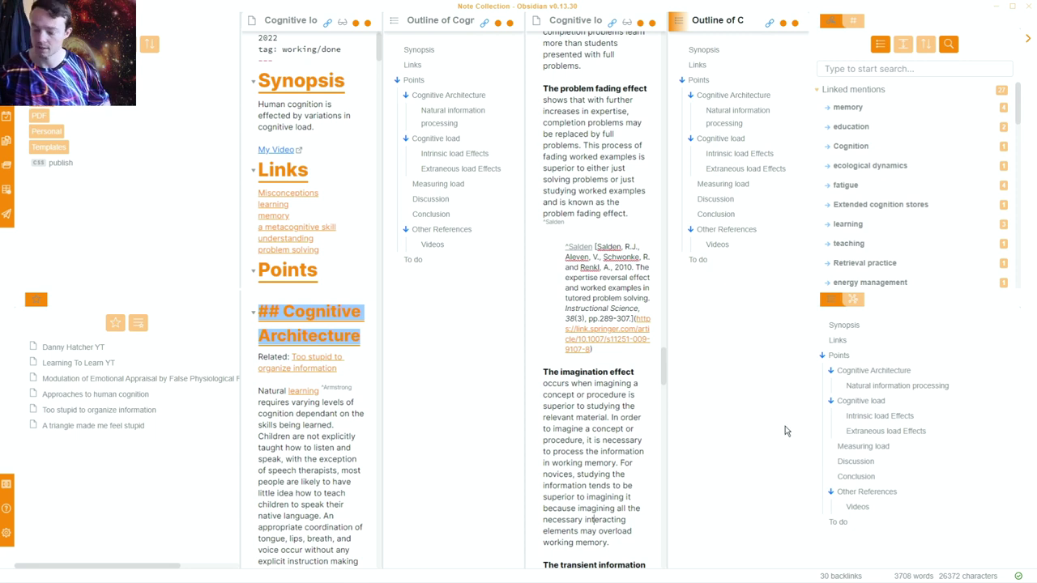
key(ctrl+shift+r)
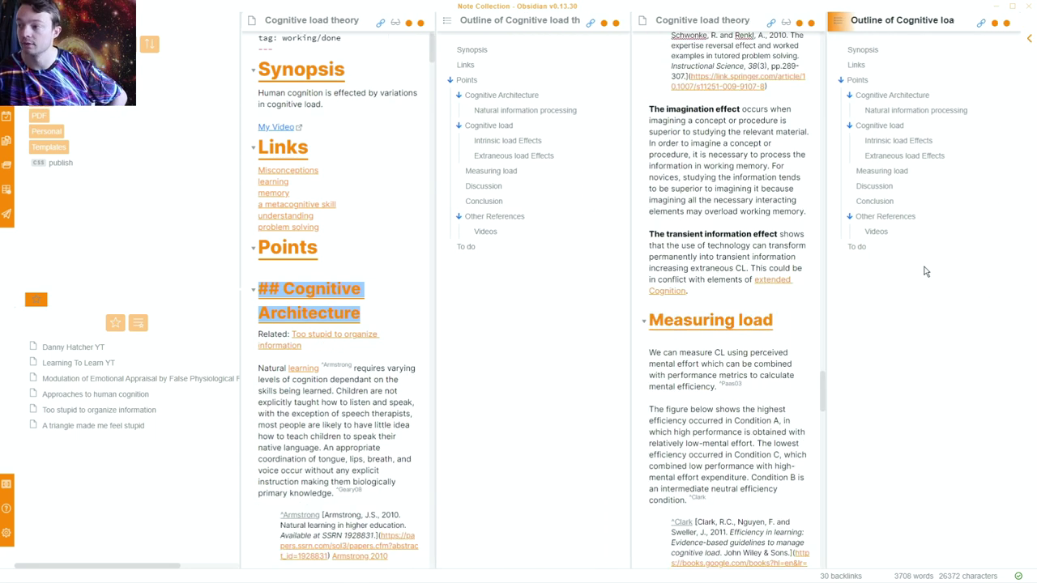
Jump to Conclusion with the second copy's linked outline and to Discussion with the first copy's.
click(877, 201)
click(310, 437)
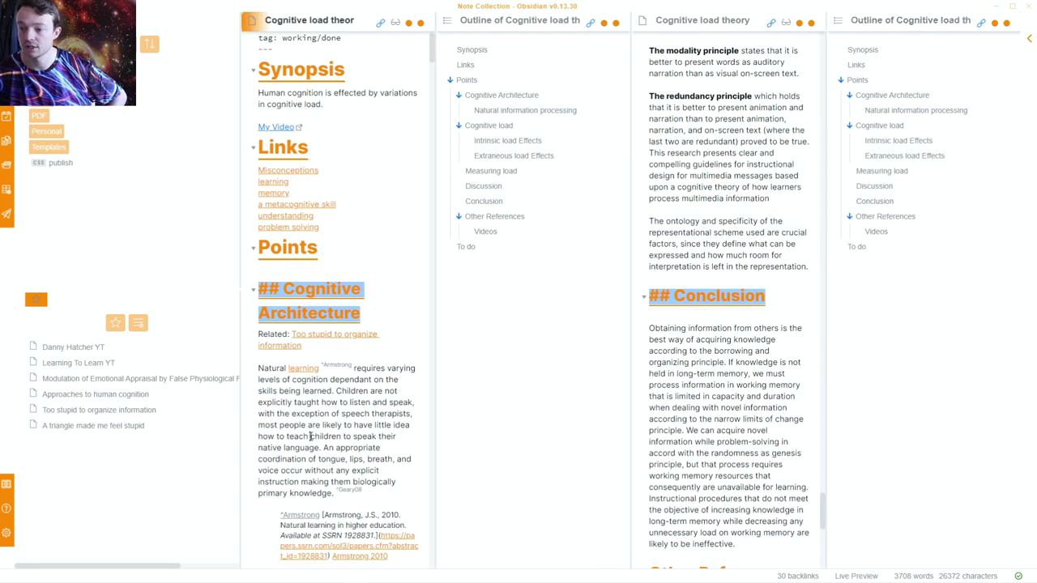
click(473, 186)
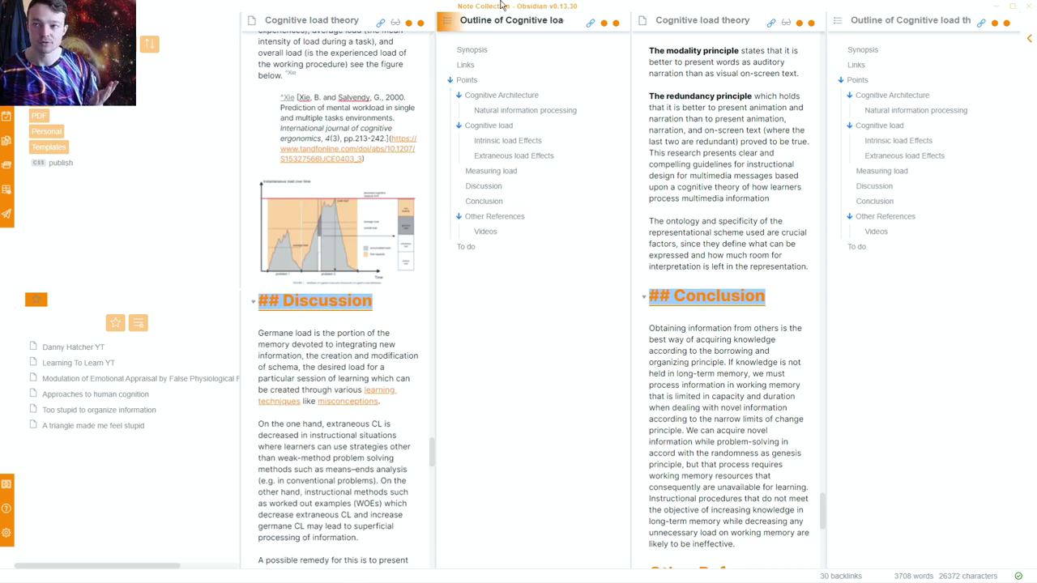
Close both linked outlines and both copies of the Cognitive load theory note.
click(616, 22)
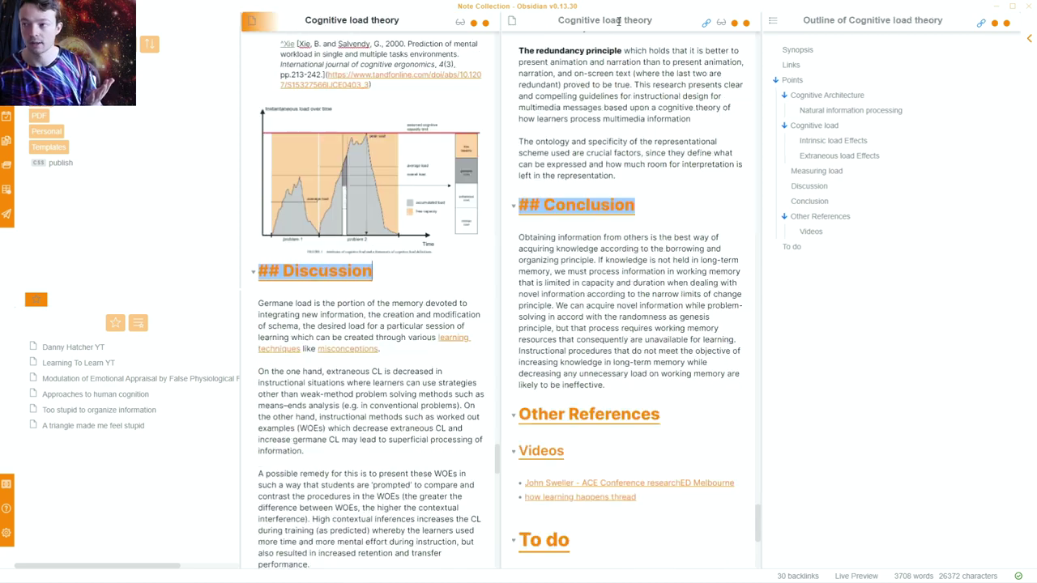
click(1006, 23)
click(674, 240)
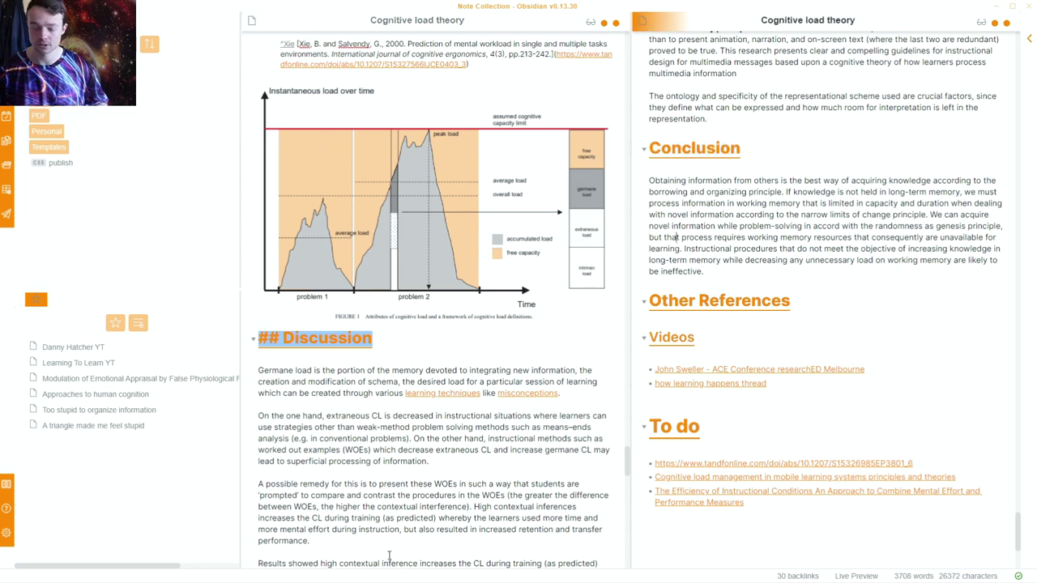
key(ctrl+w)
key(ctrl+w)
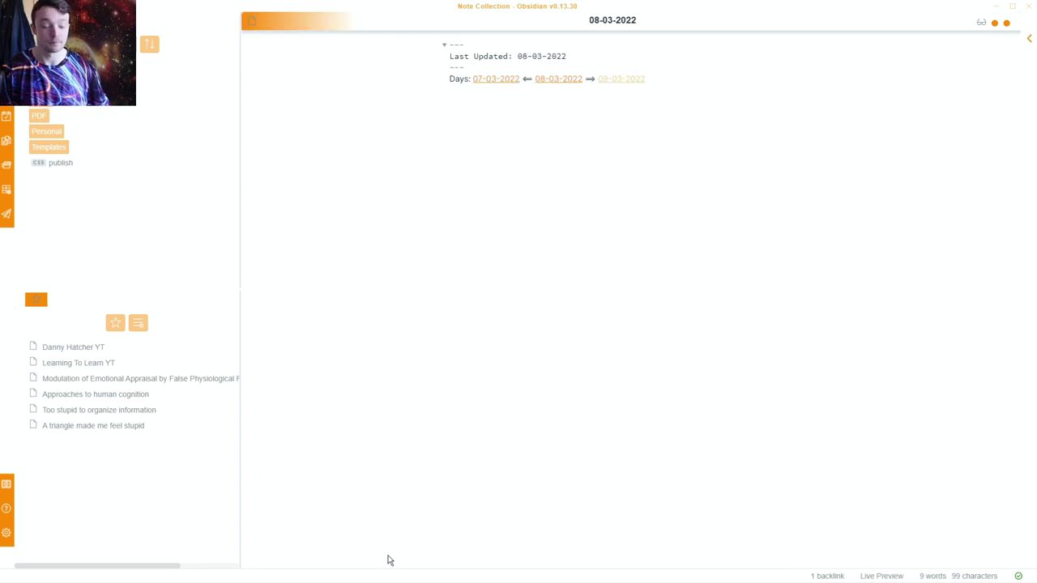
Review the core plugins from Word count to Sync, and check the File recovery options before leaving the settings.
key(ctrl+comma)
scroll(372, 421, down, 8)
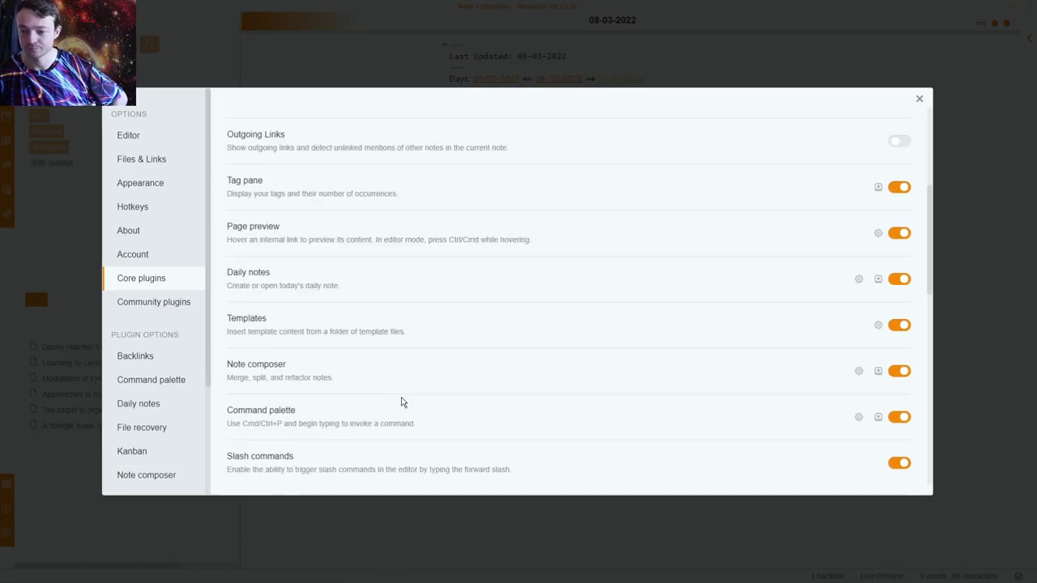
scroll(347, 317, down, 3)
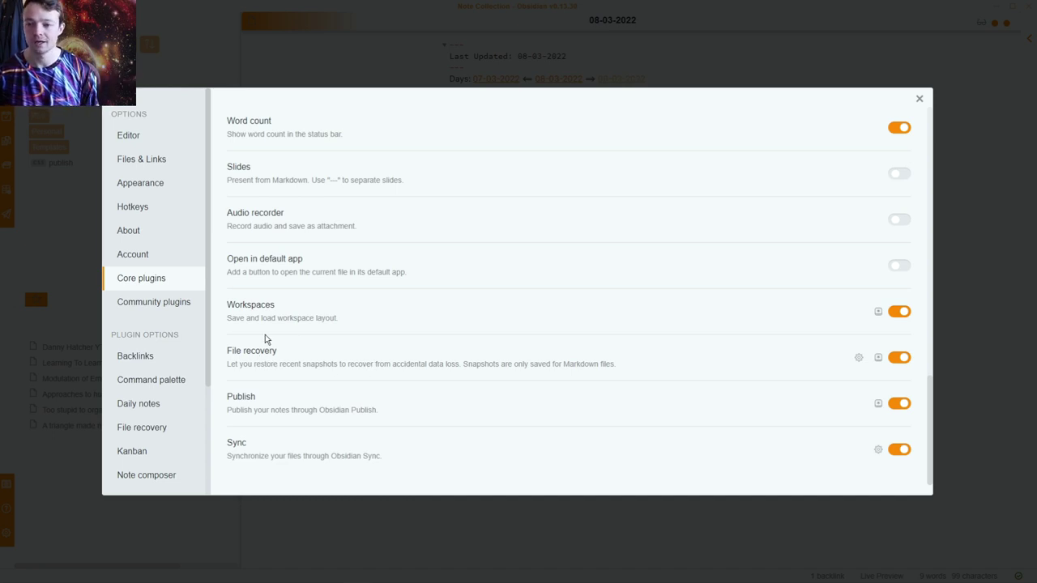
scroll(169, 388, down, 4)
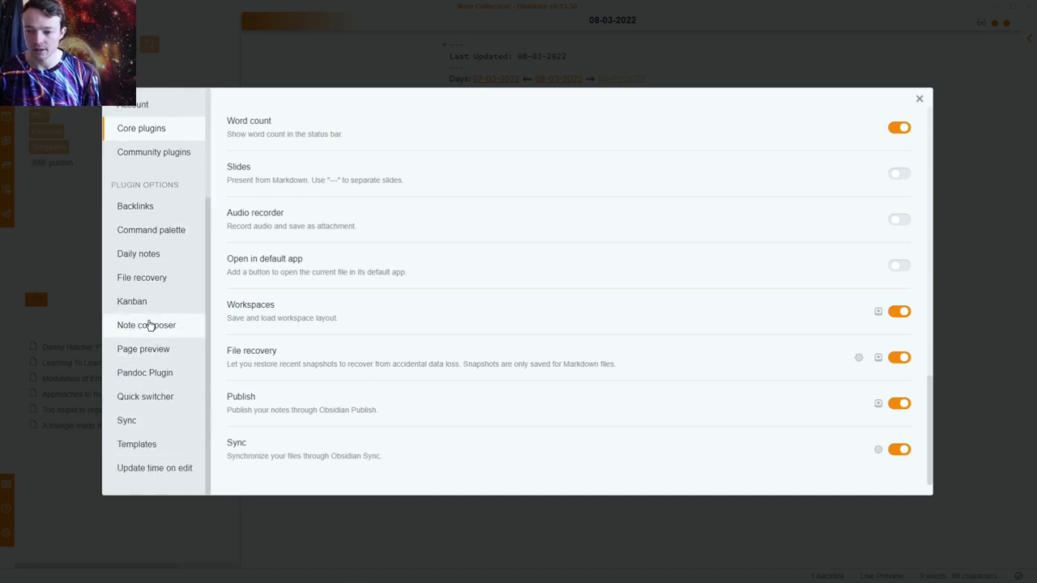
click(154, 282)
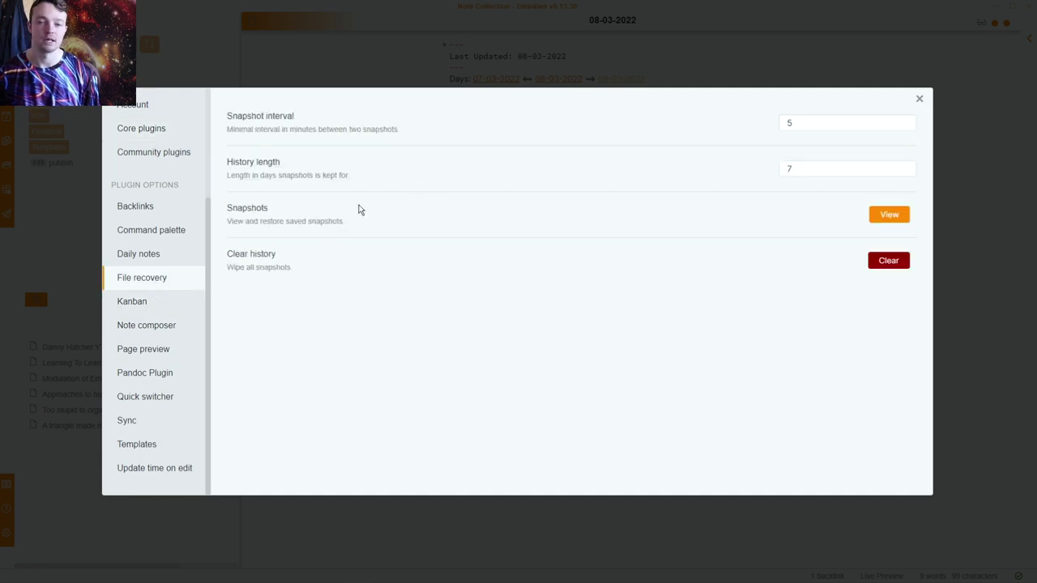
click(364, 81)
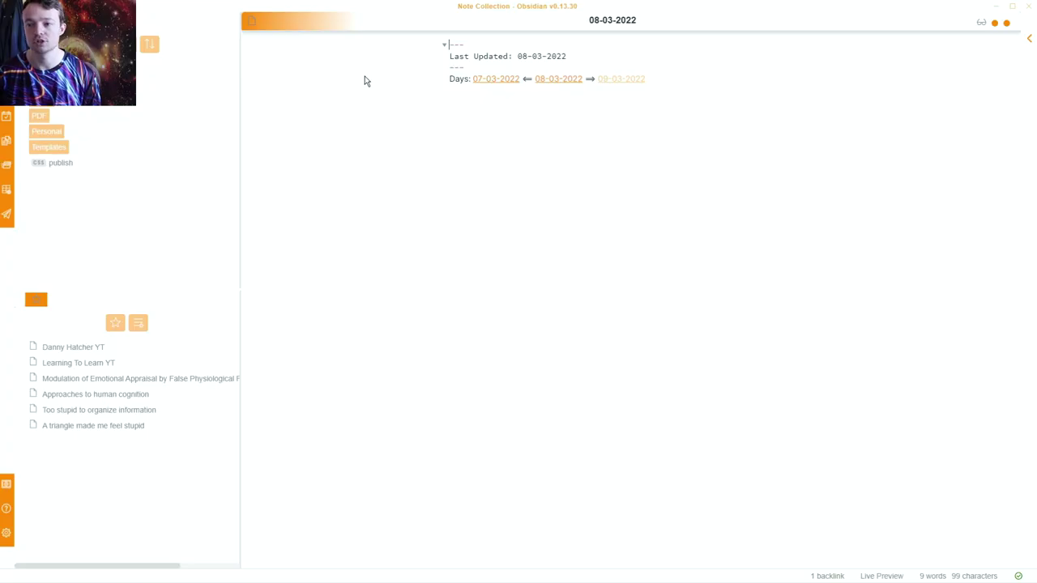
Show the saved workspaces in the workspace manager, and load the Home workspace through the workspace search.
click(7, 192)
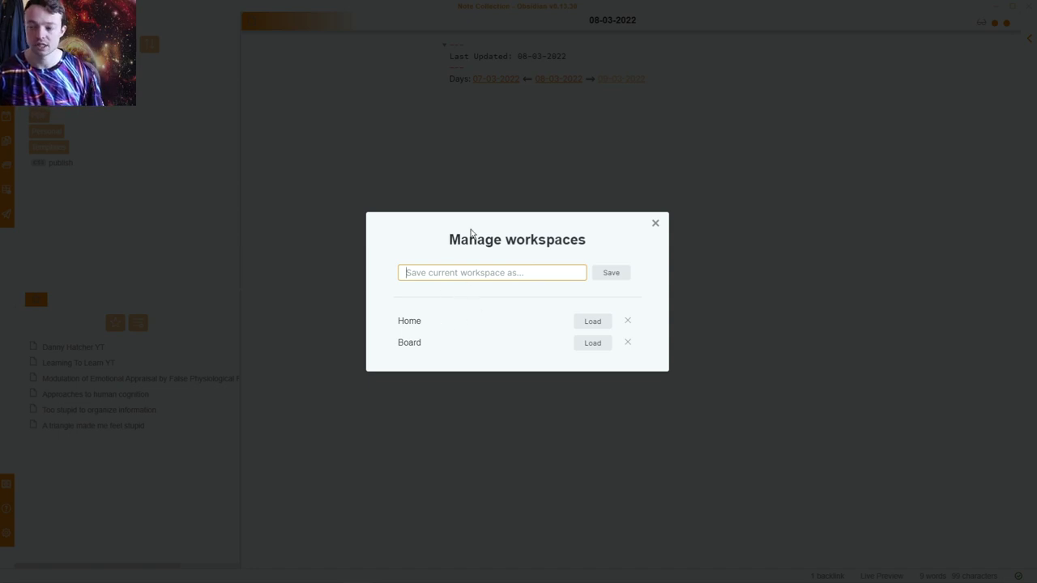
click(507, 148)
key(ctrl+alt+w)
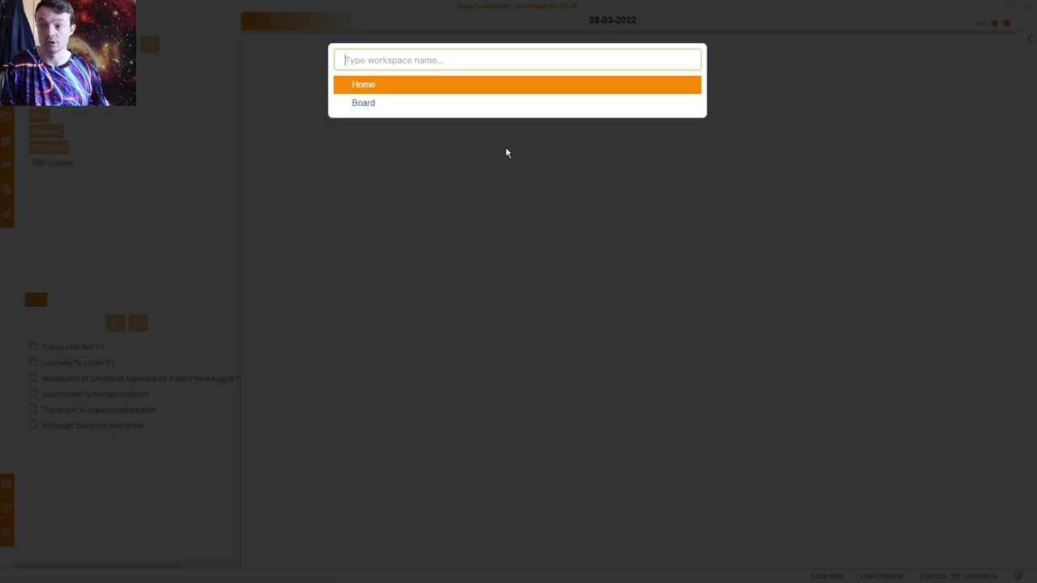
text(h)
key(Return)
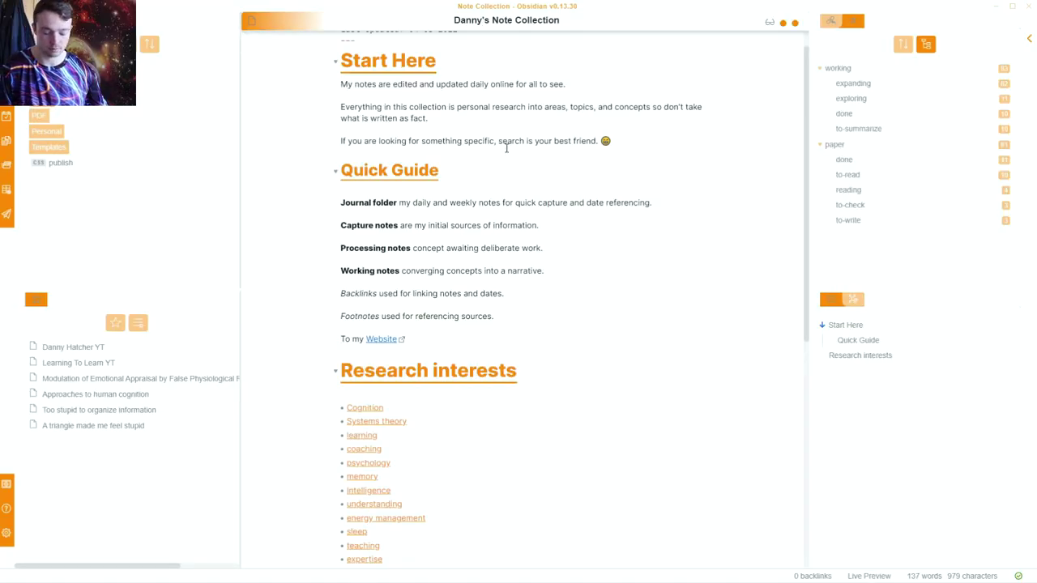
Switch to the 08-03-2022 daily note and the MOES Board, and return to the home note.
key(alt+d)
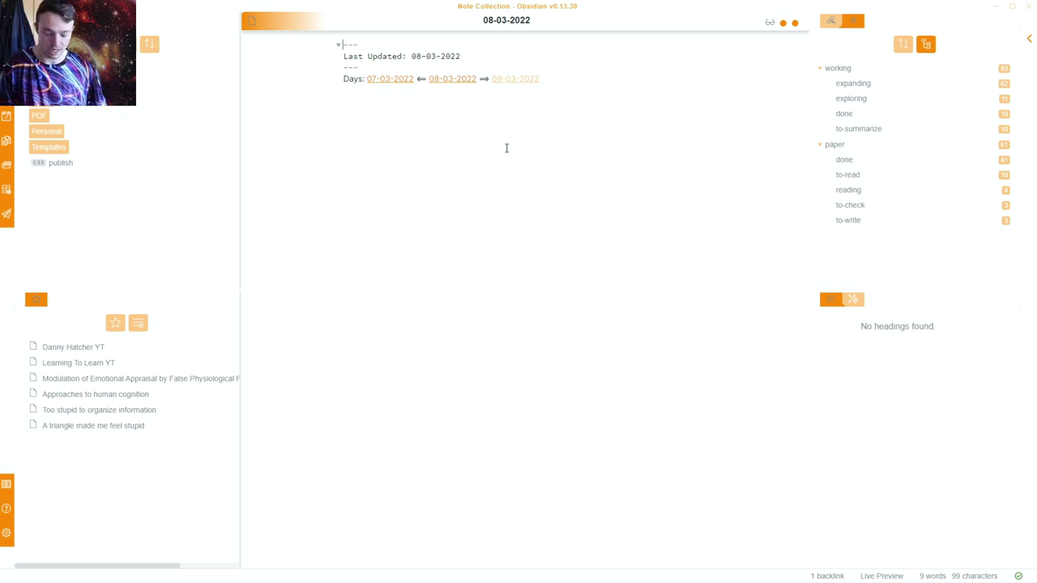
key(alt+m)
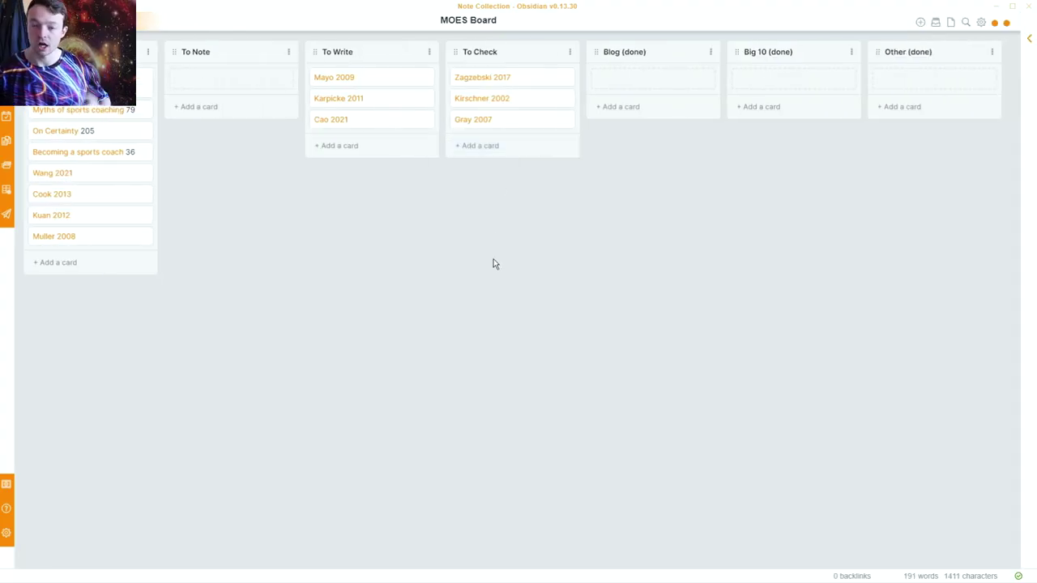
key(alt+h)
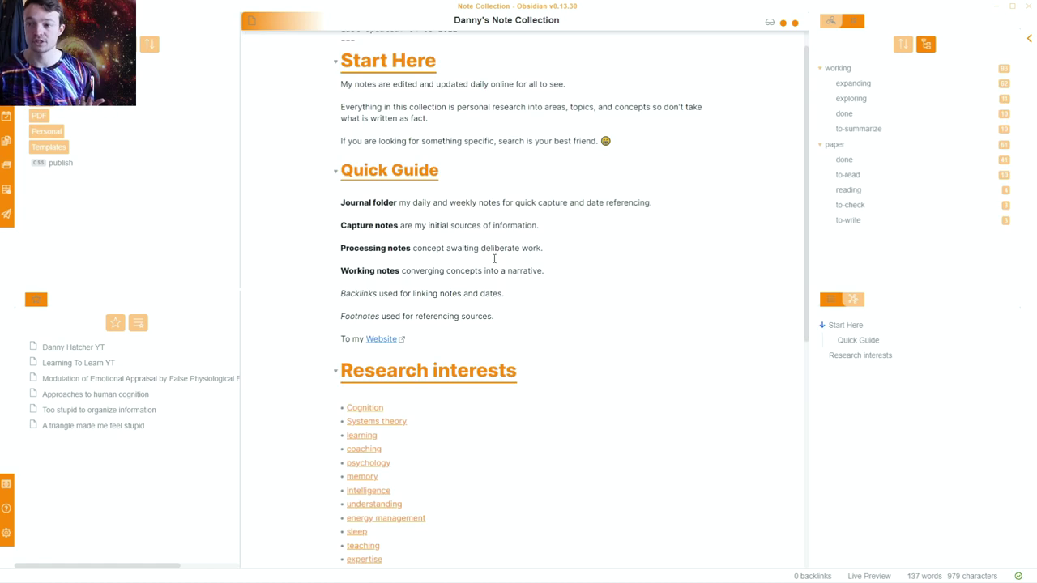